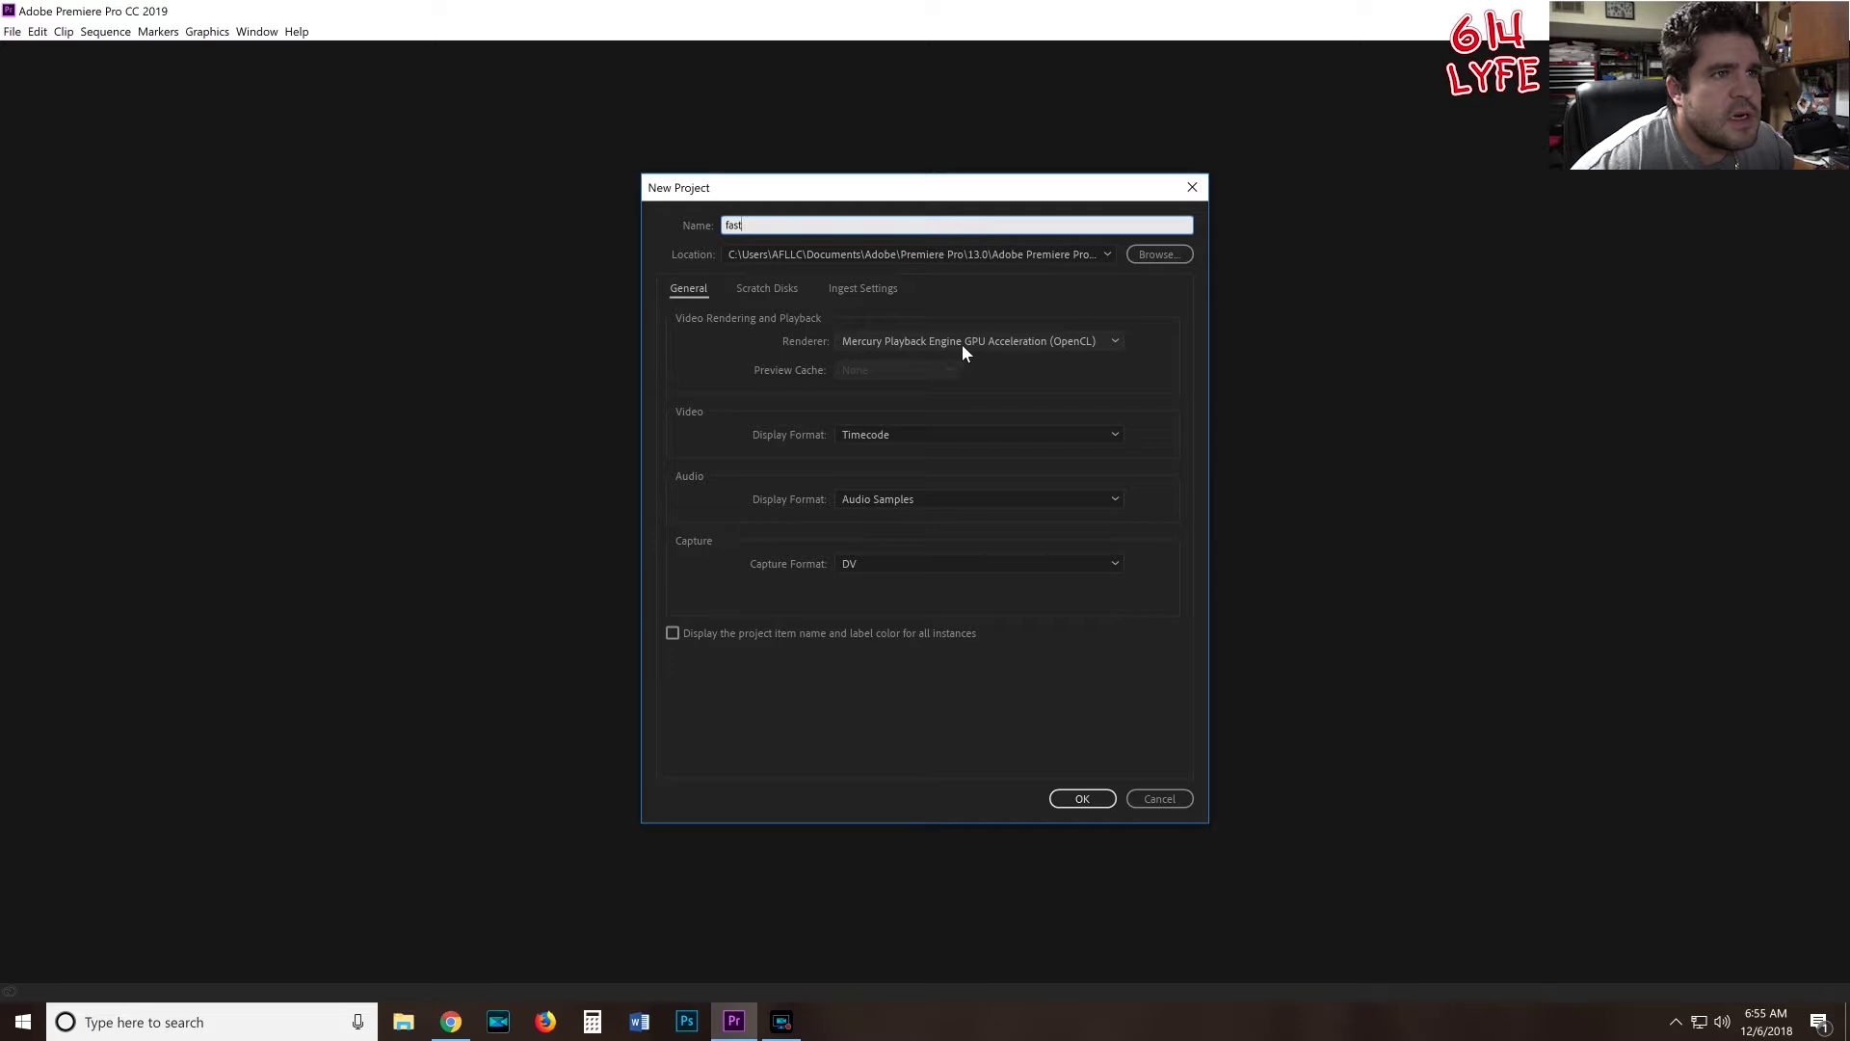
- Create the project 'fast', switch to the Editing workspace, and show the Needs uploaded folder in File Explorer
{"action": "left_click", "coordinate": [1079, 801]}
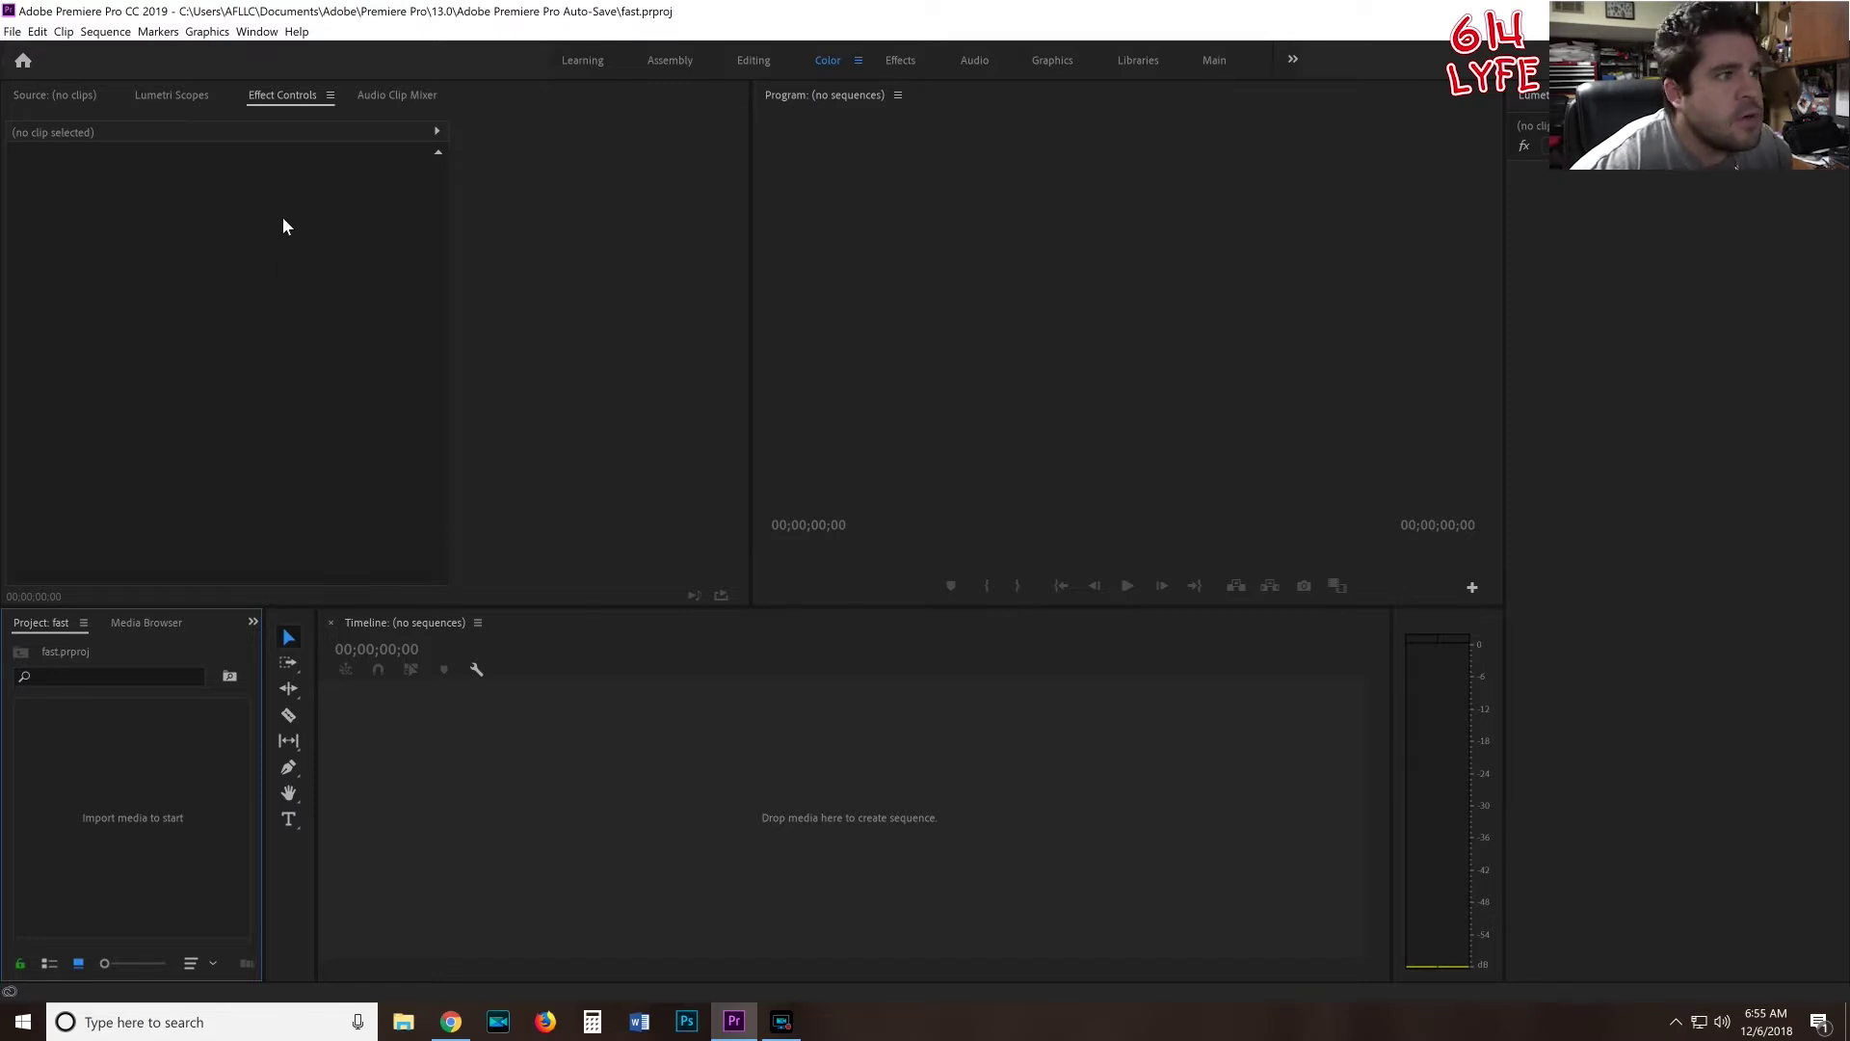
{"action": "left_click", "coordinate": [750, 60]}
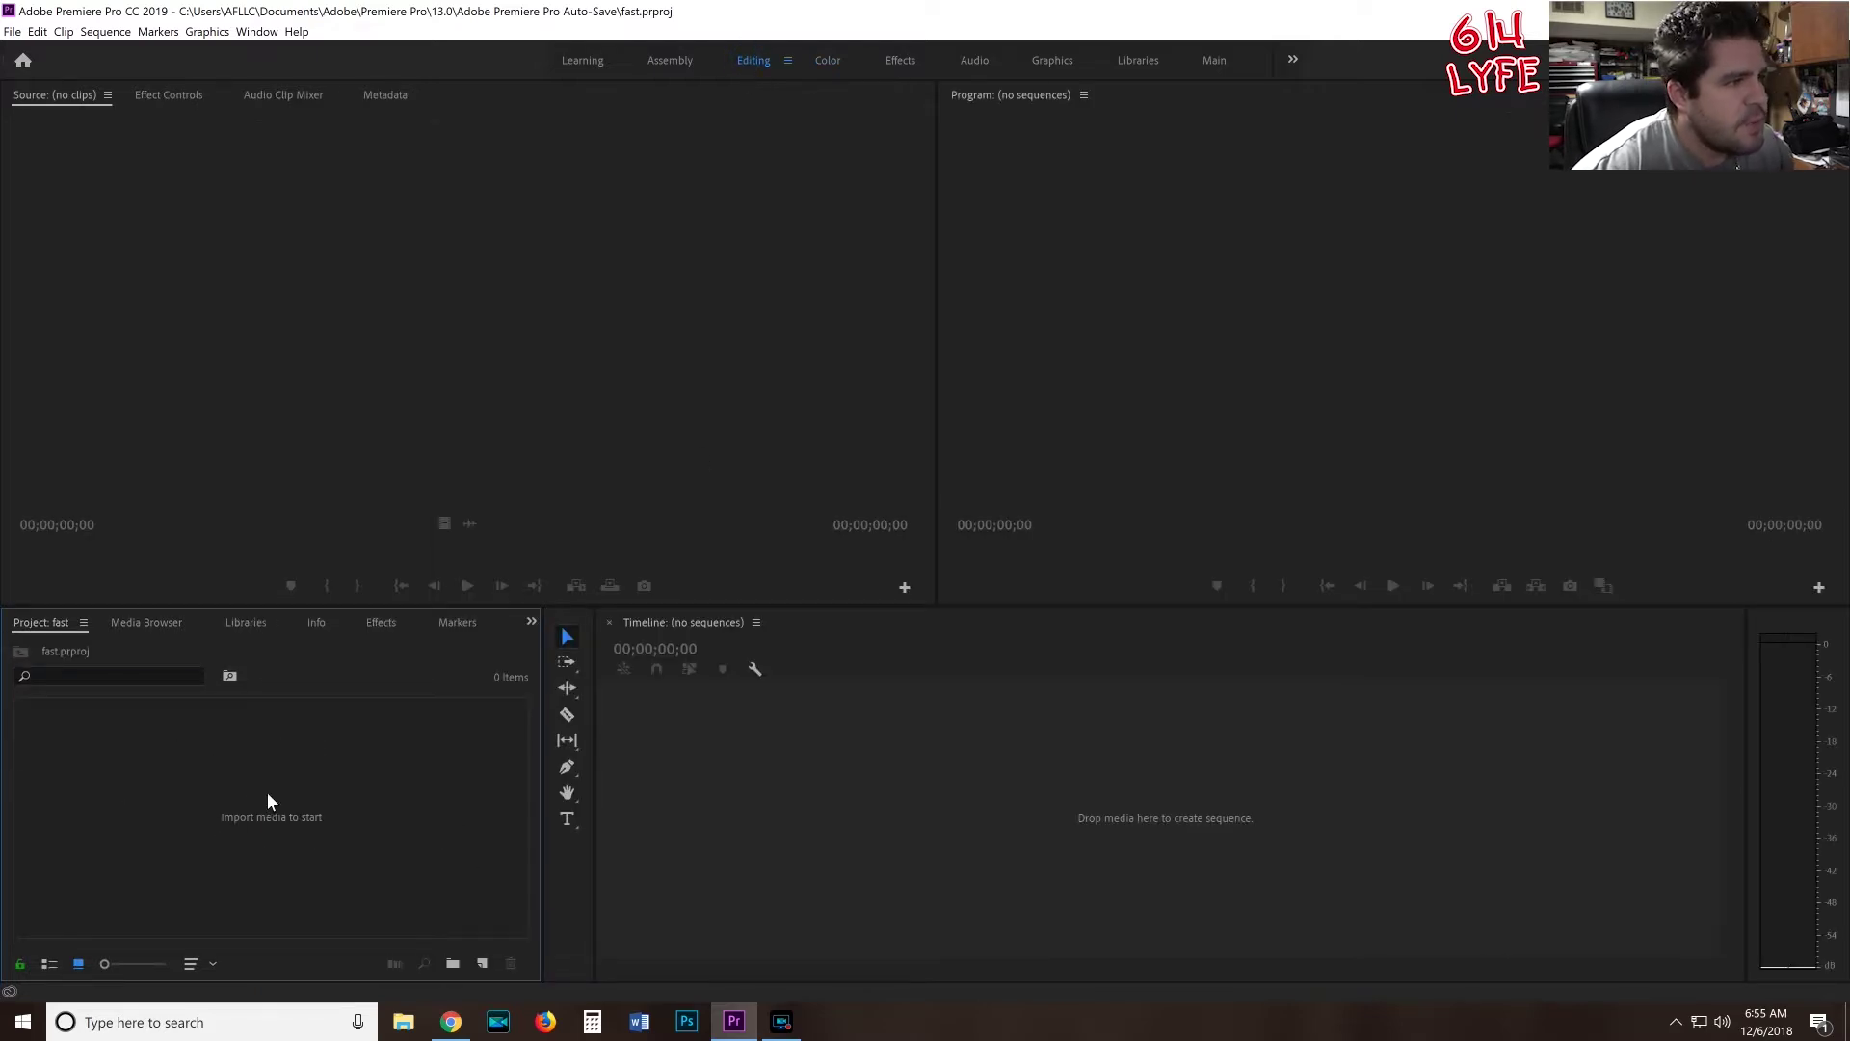
{"action": "left_click", "coordinate": [404, 1022]}
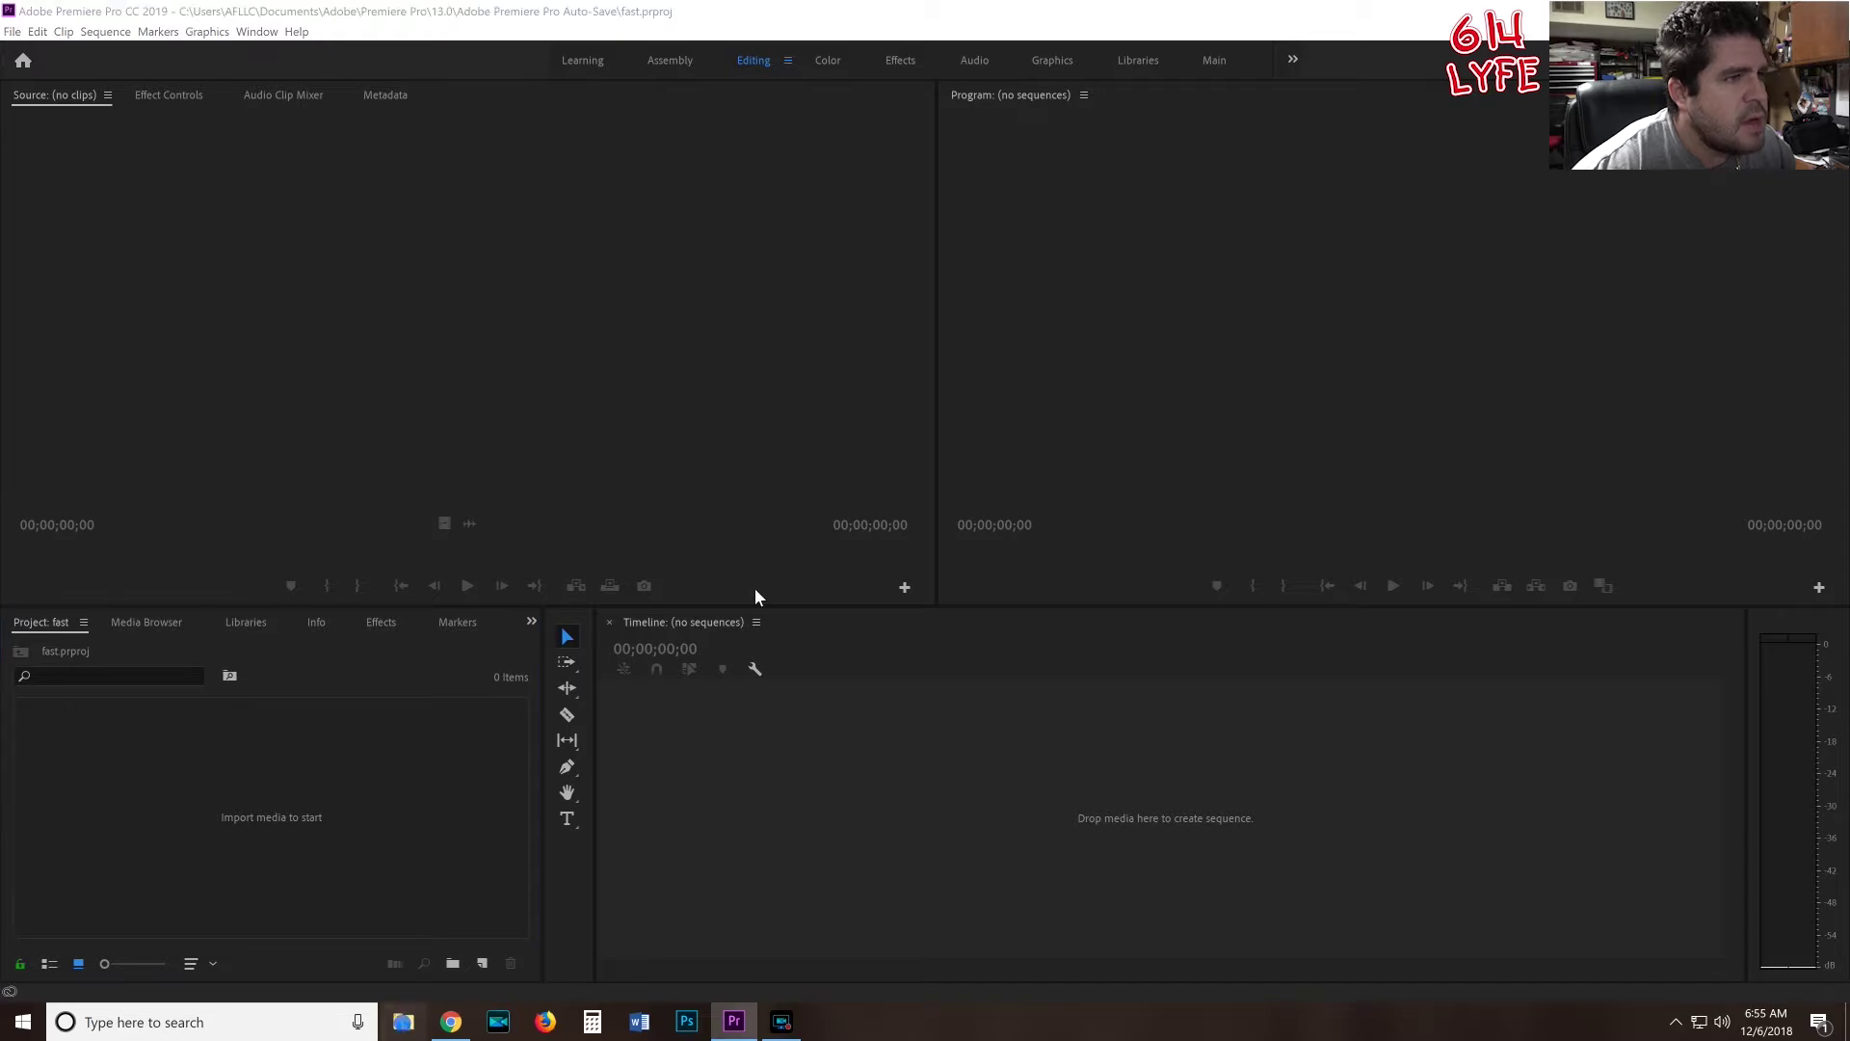
{"action": "left_click", "coordinate": [595, 288]}
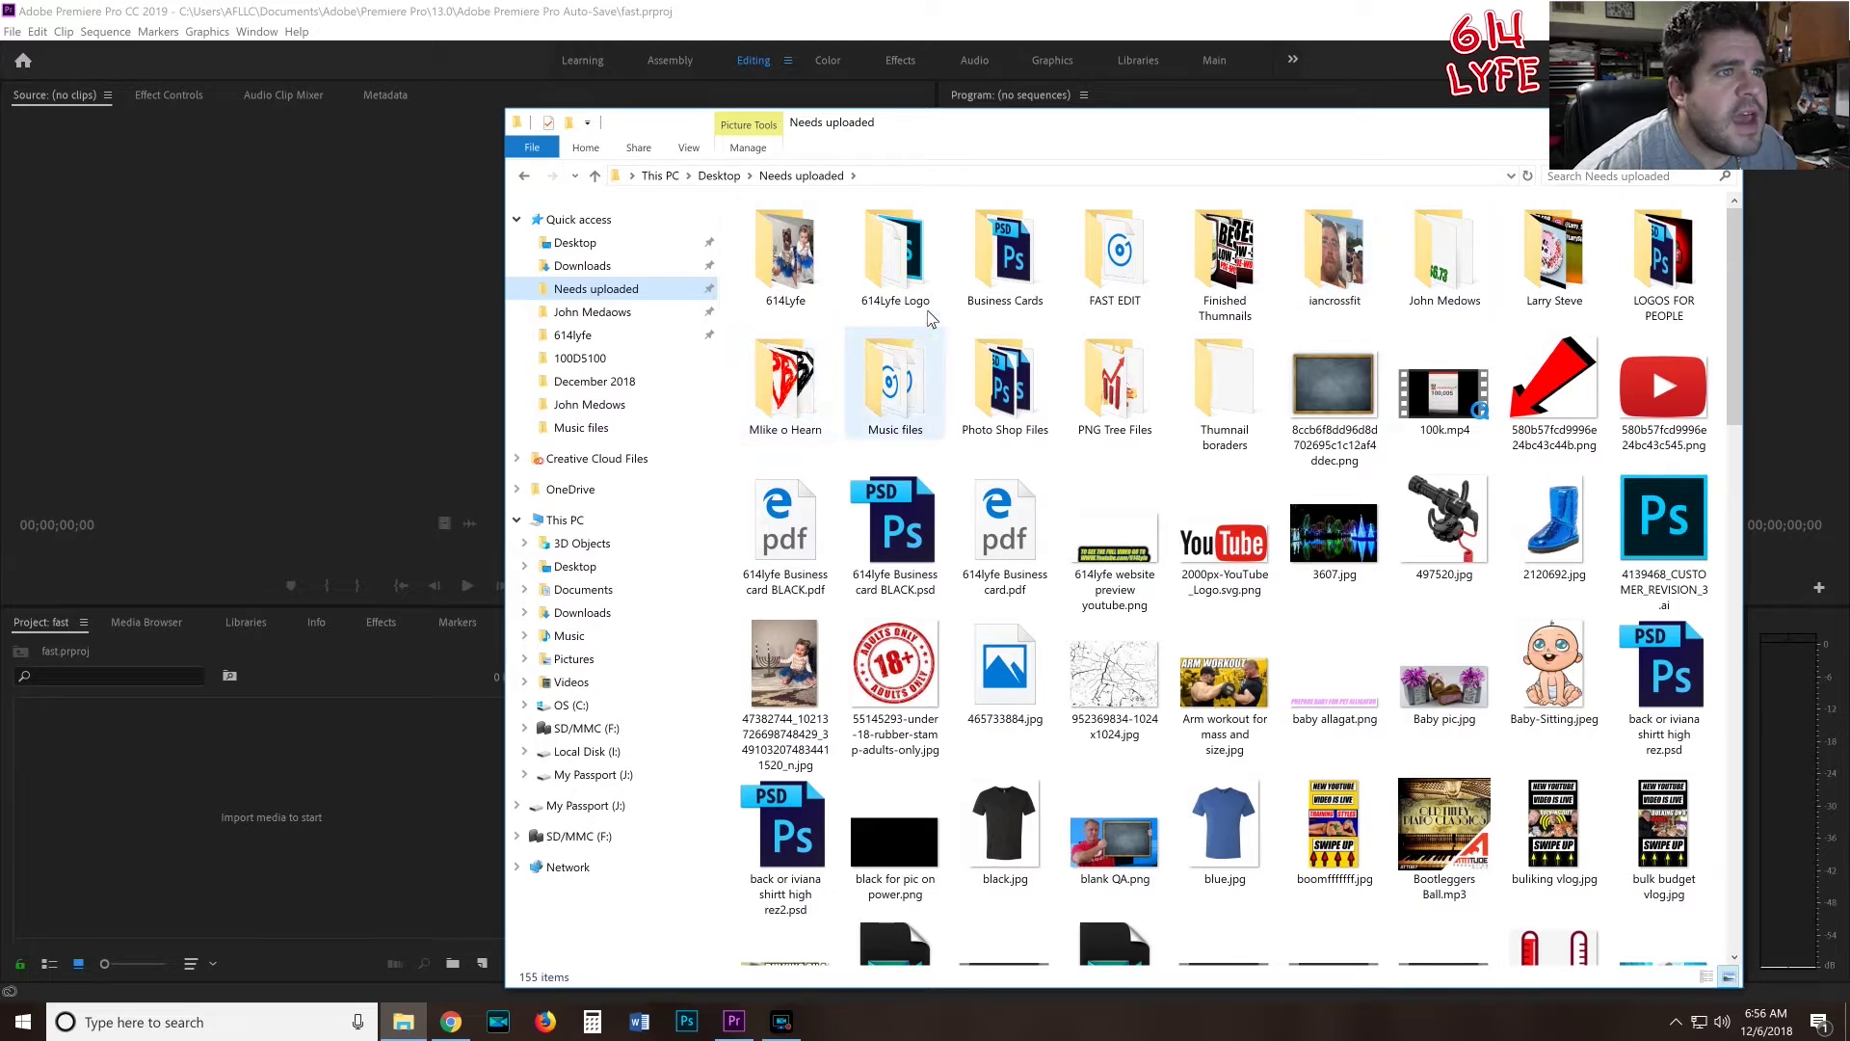
- Import the 80s Rock Trailer MP3 from FAST EDIT and all 14 workout MP4s from the New folder
{"action": "double_click", "coordinate": [1108, 256]}
{"action": "left_click_drag", "start_coordinate": [785, 235], "coordinate": [417, 718]}
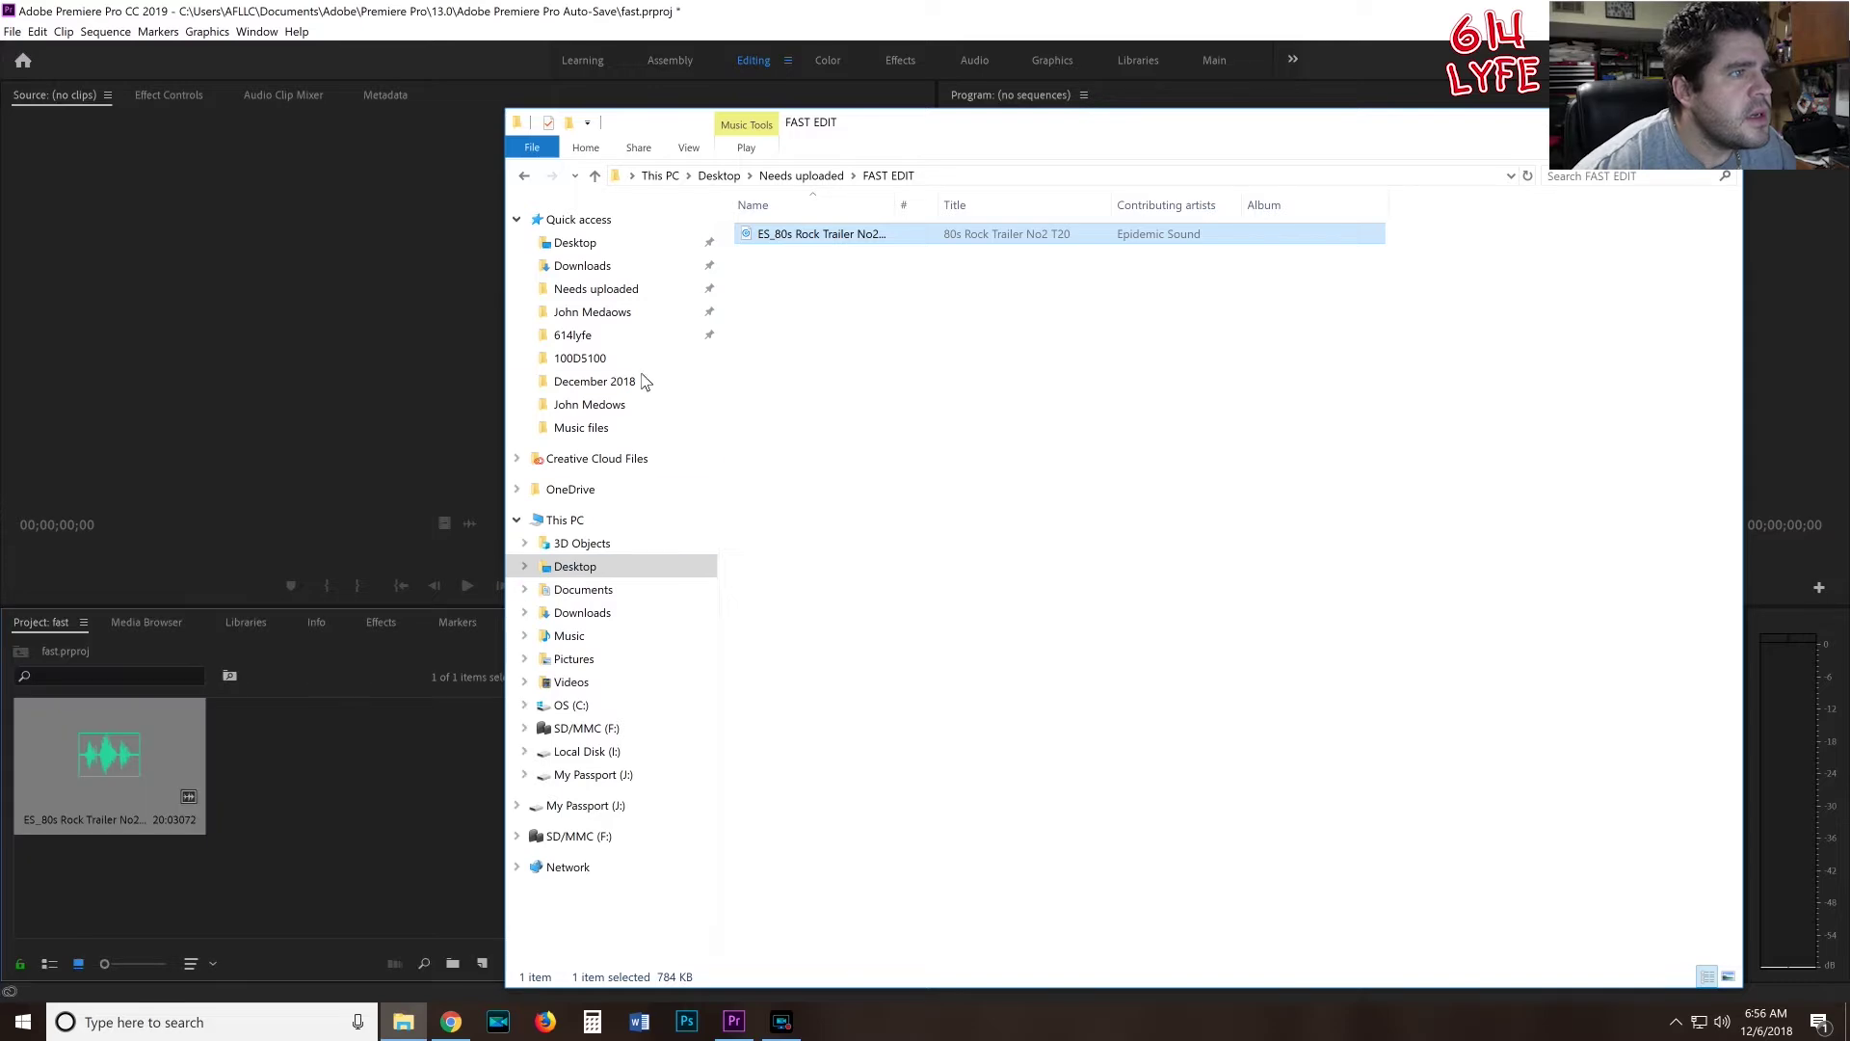
{"action": "left_click", "coordinate": [525, 175]}
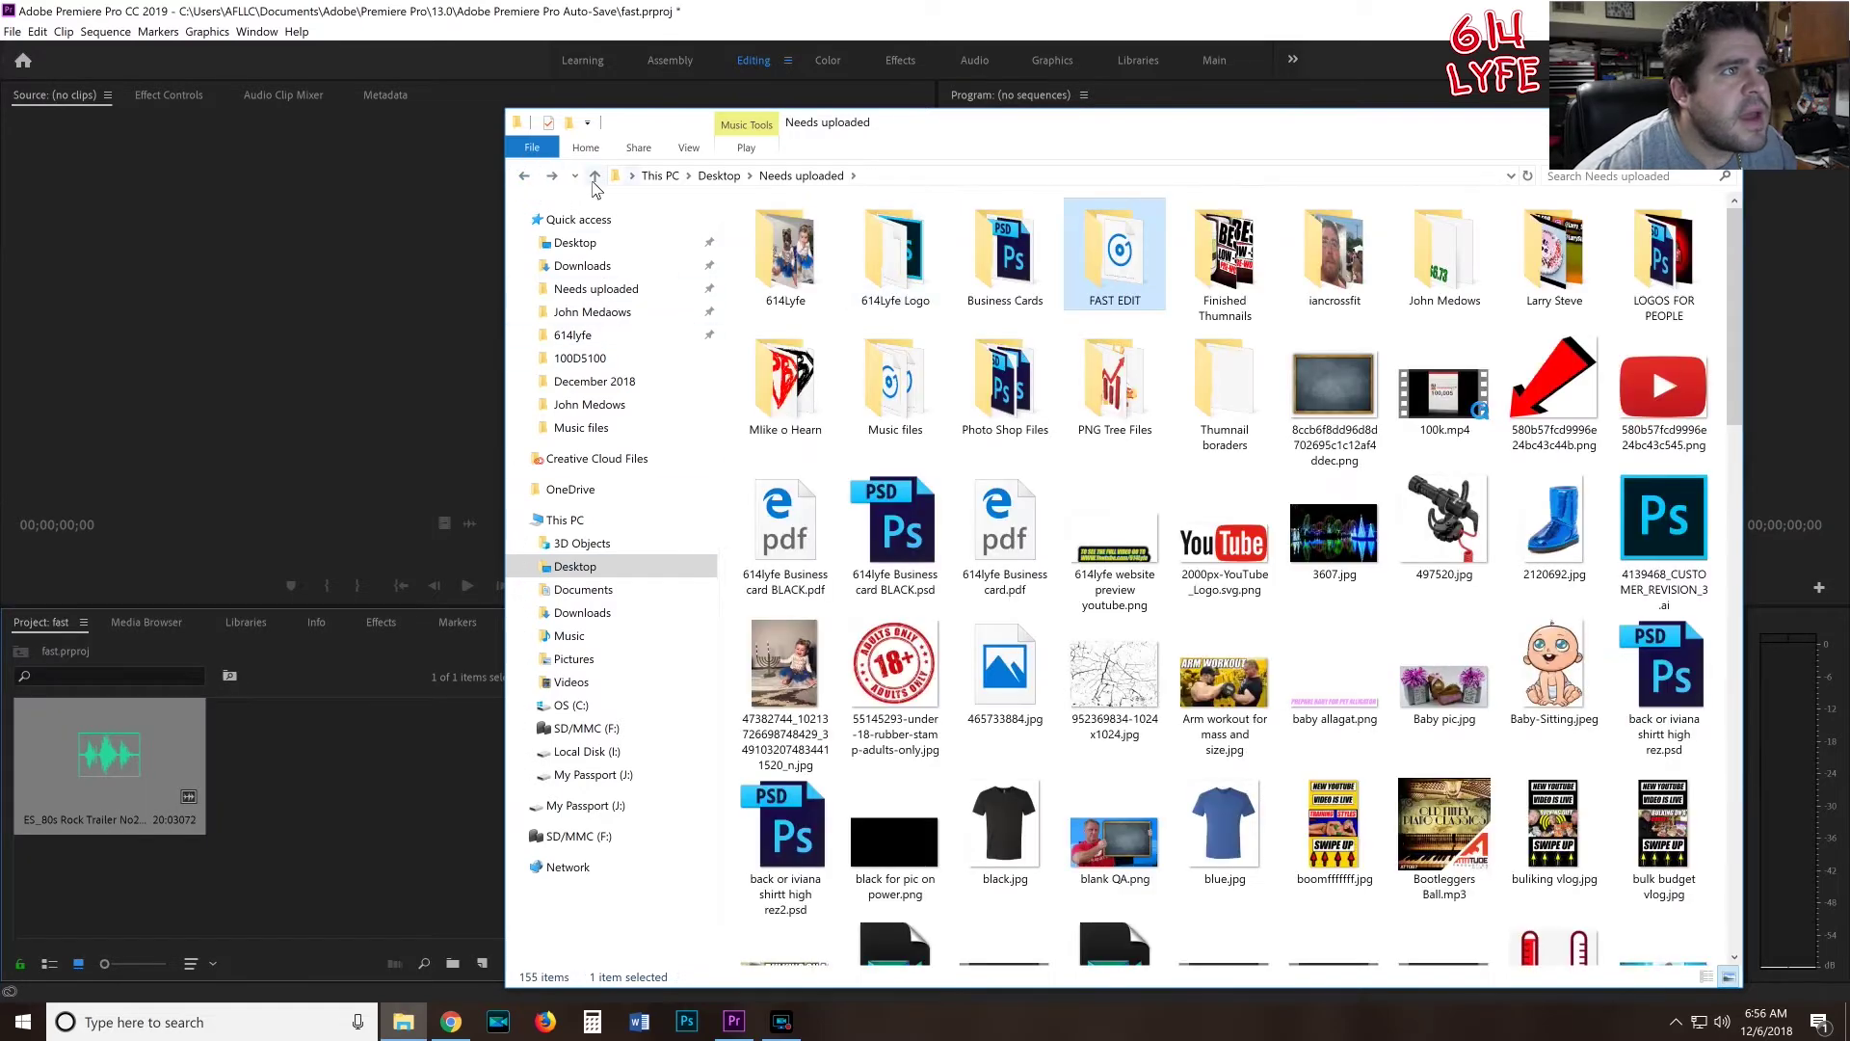
{"action": "double_click", "coordinate": [1443, 248]}
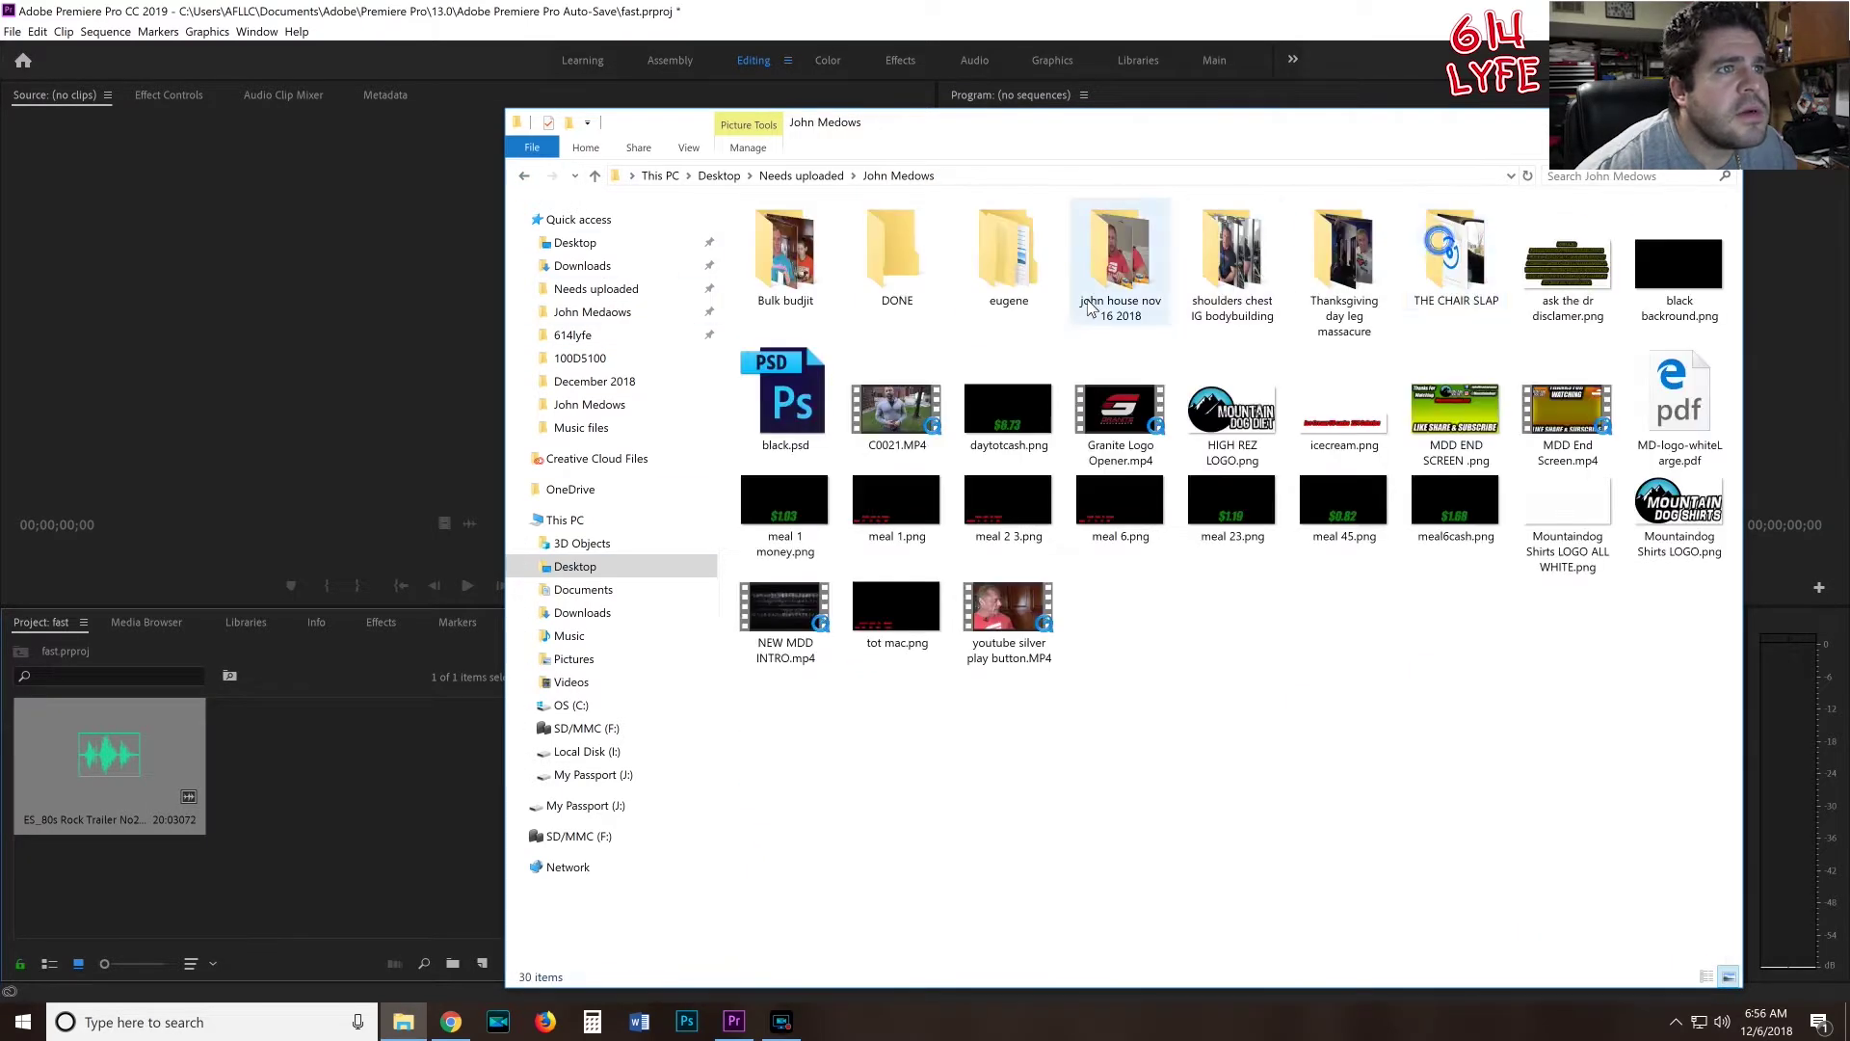
{"action": "double_click", "coordinate": [1345, 250]}
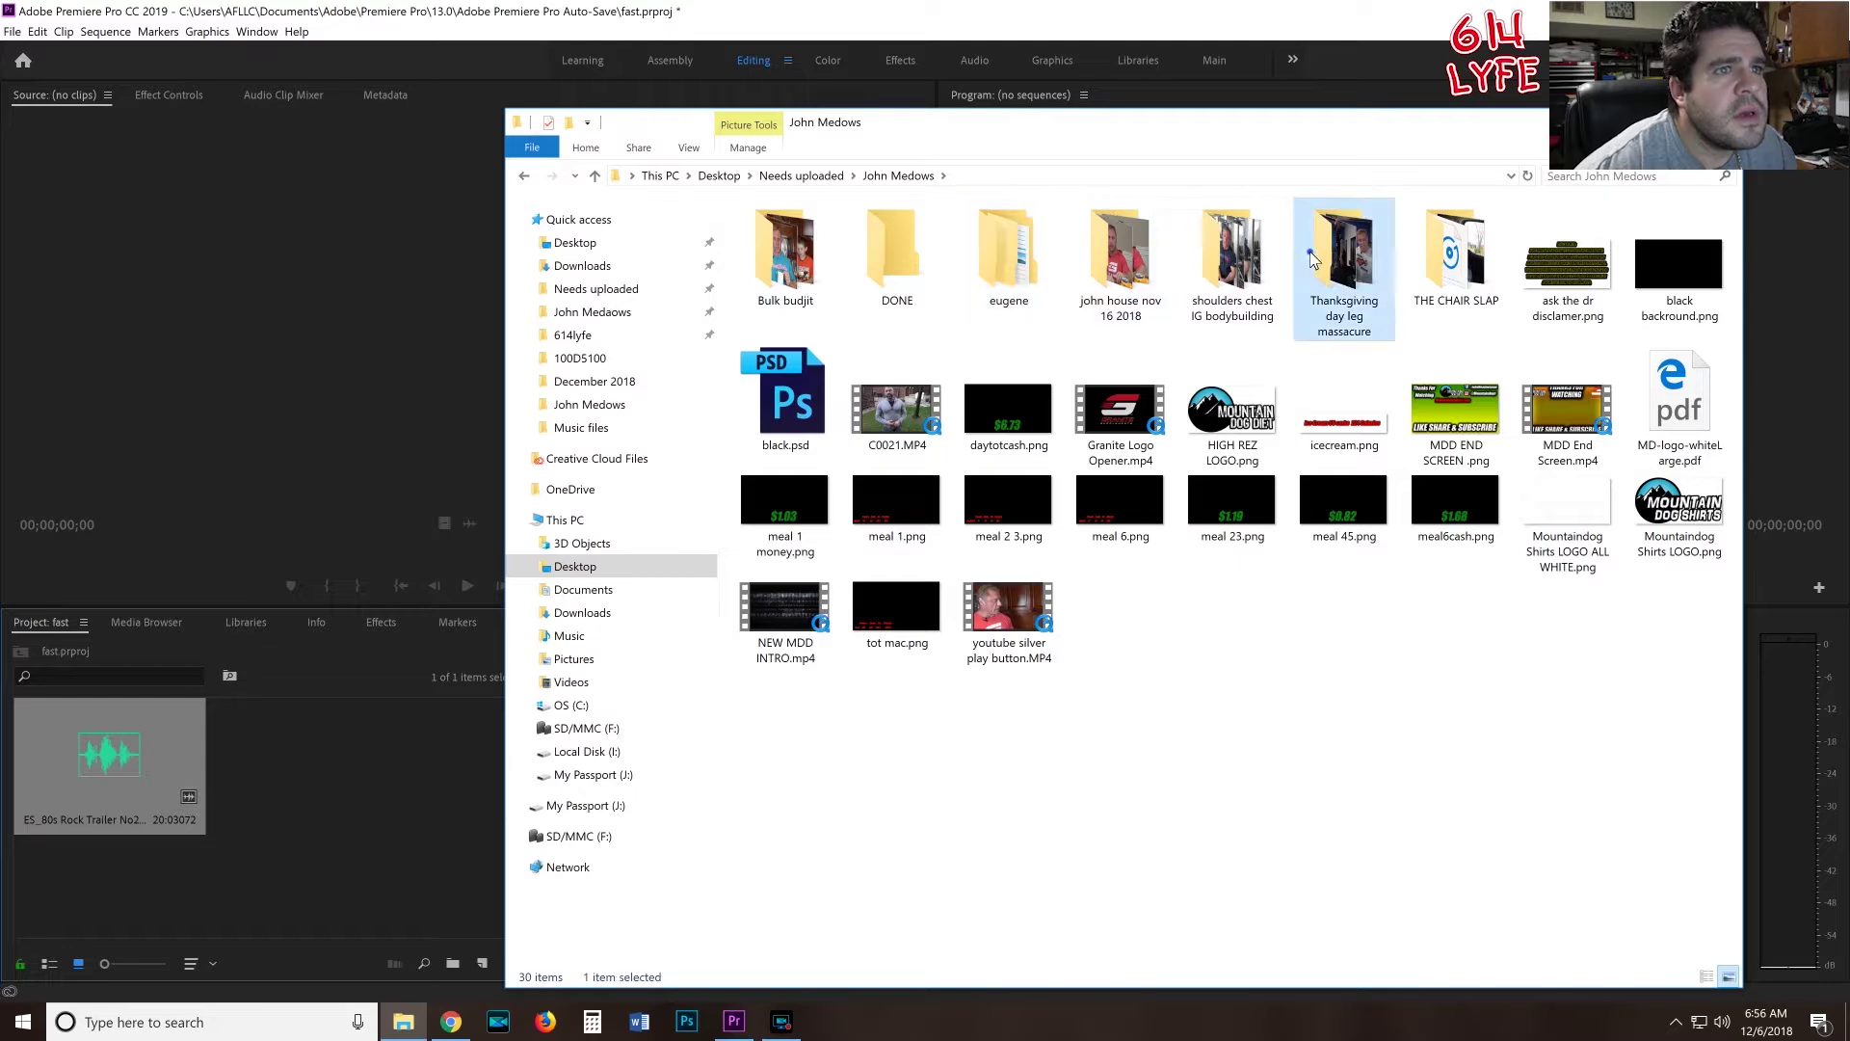
{"action": "double_click", "coordinate": [785, 253]}
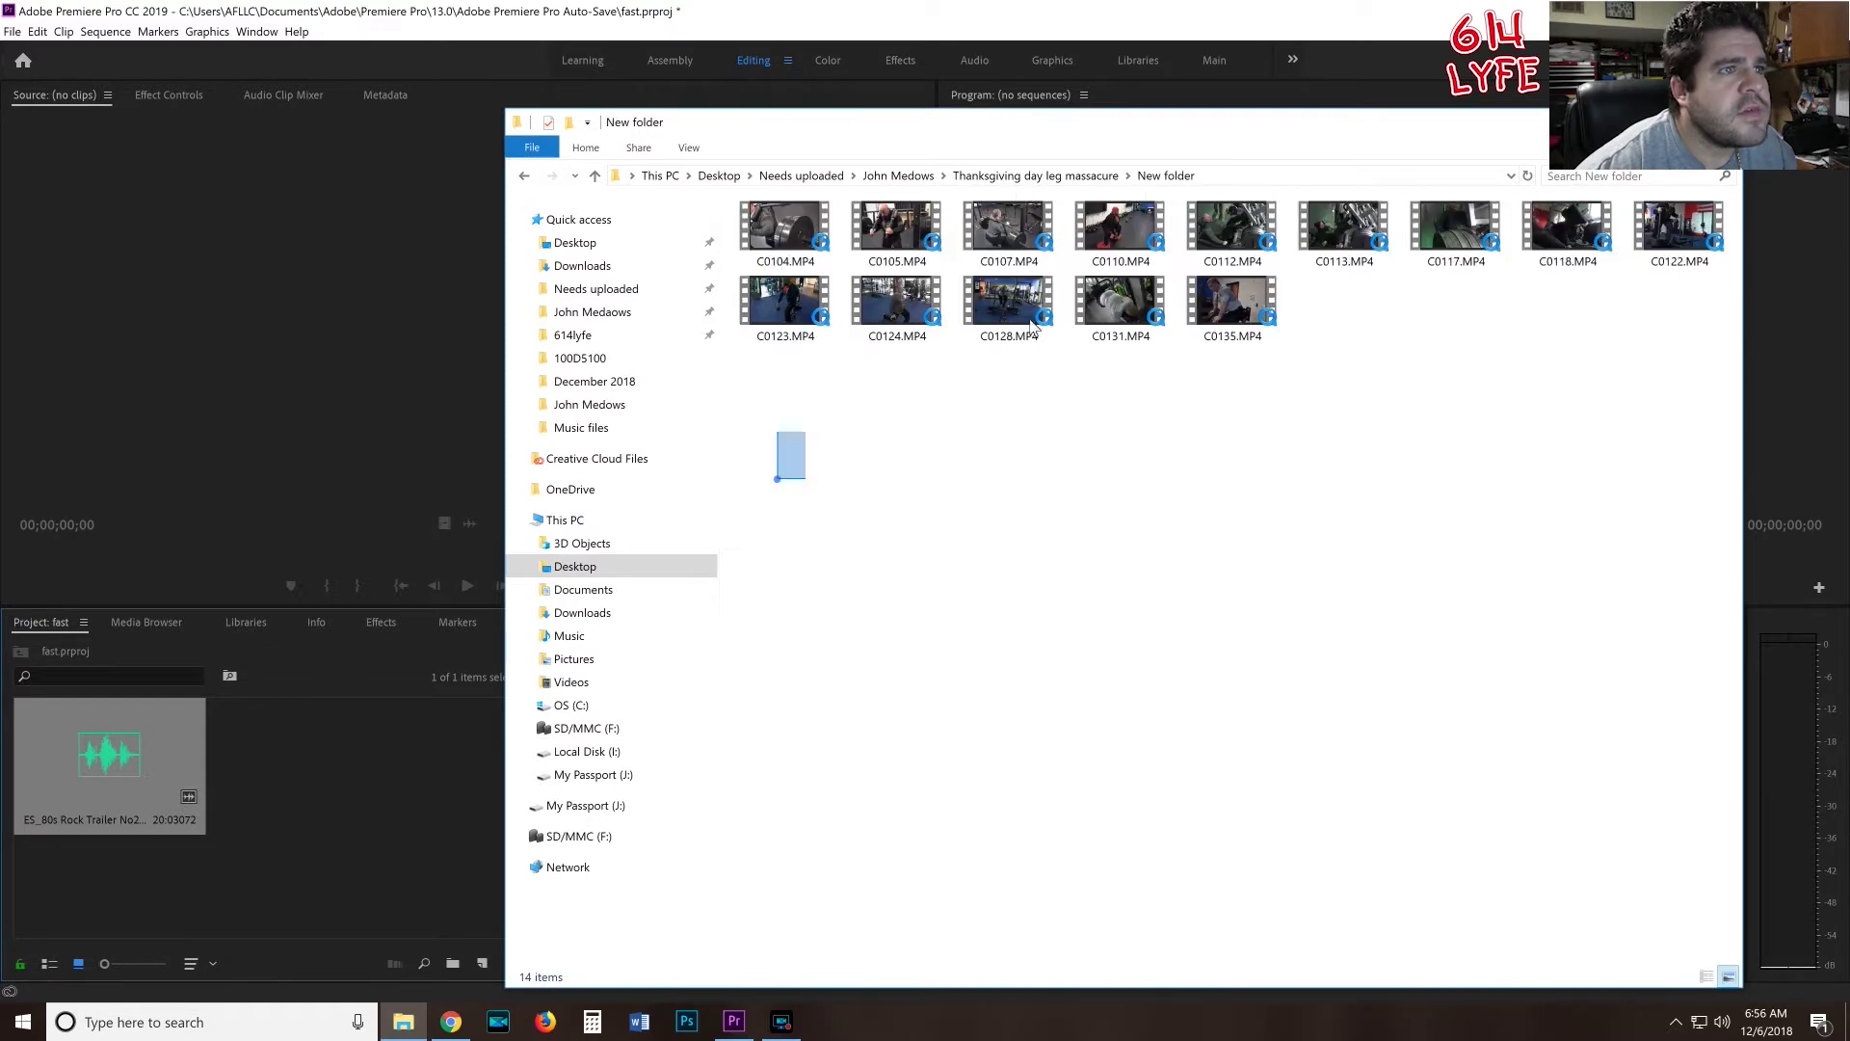
{"action": "left_click_drag", "start_coordinate": [781, 477], "coordinate": [1725, 202]}
{"action": "left_click_drag", "start_coordinate": [1108, 323], "coordinate": [328, 809]}
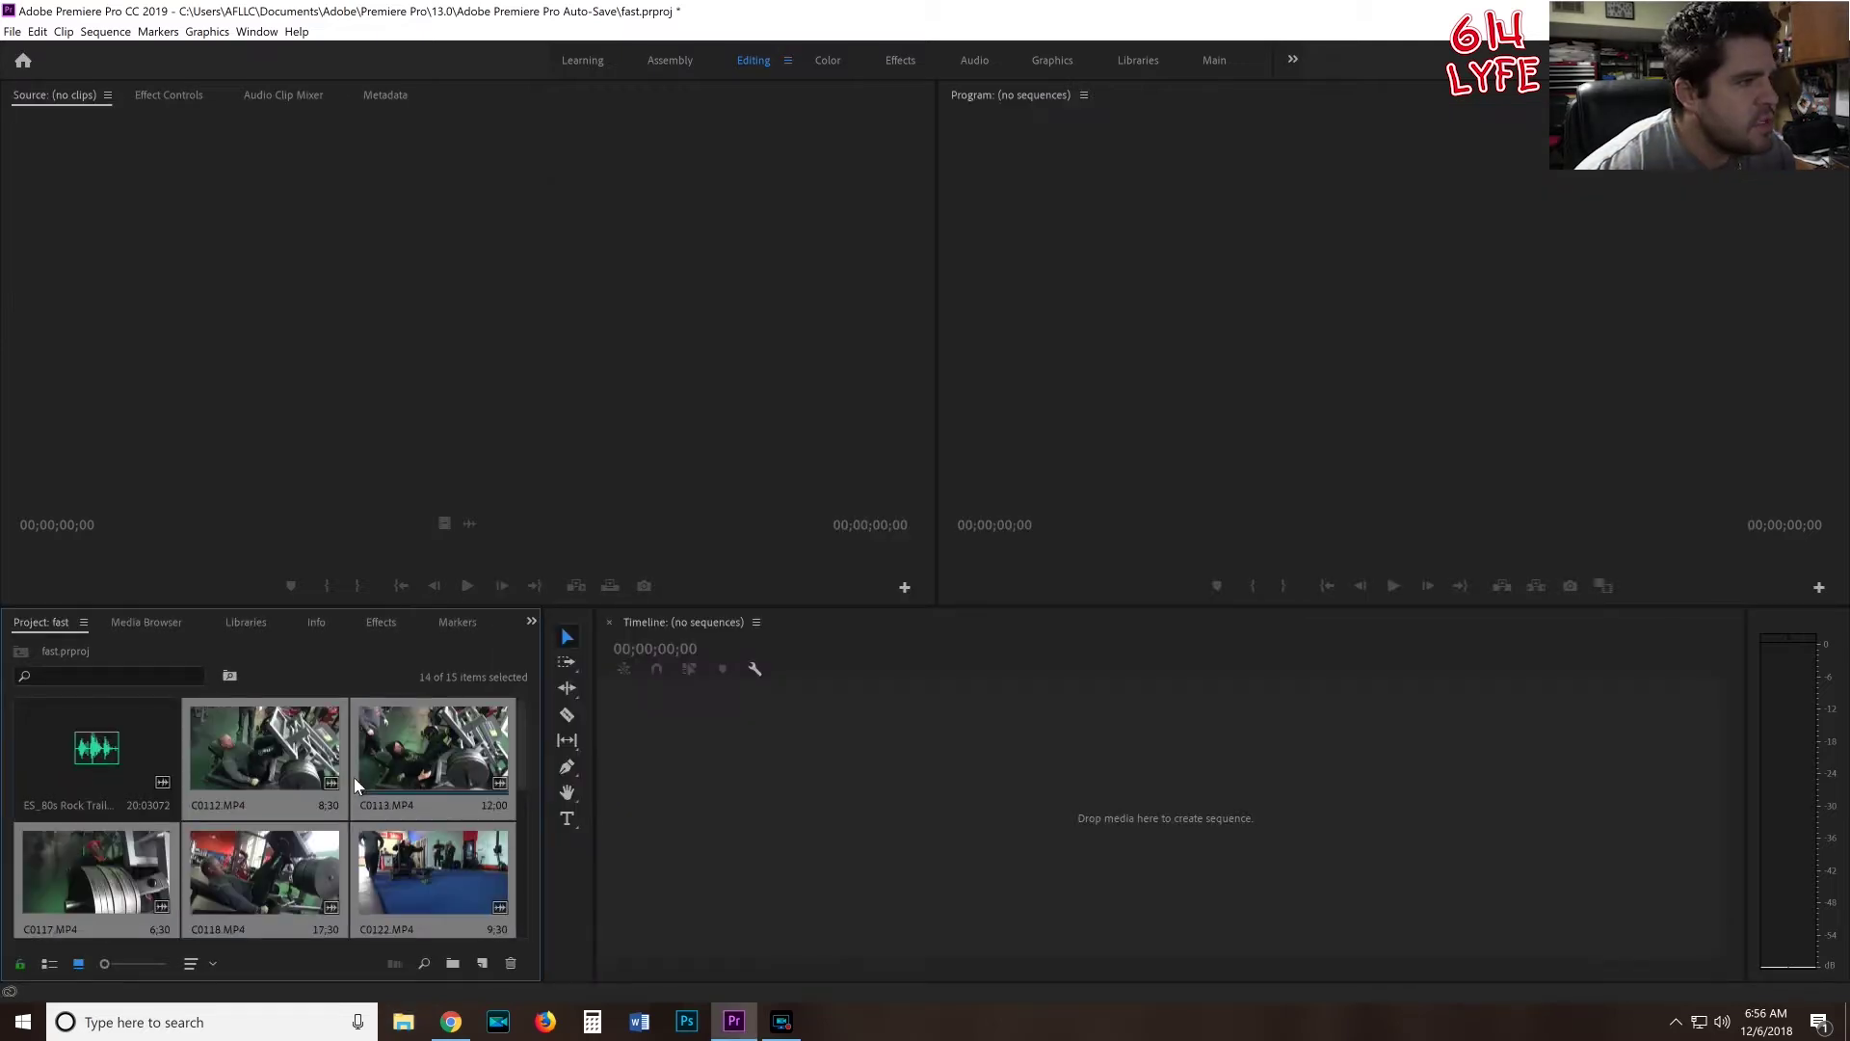
- Build a sequence from the 80s Rock Trailer song on A1 and zoom the timeline out to fit it
{"action": "scroll", "coordinate": [363, 805], "scroll_direction": "up", "scroll_amount": 3}
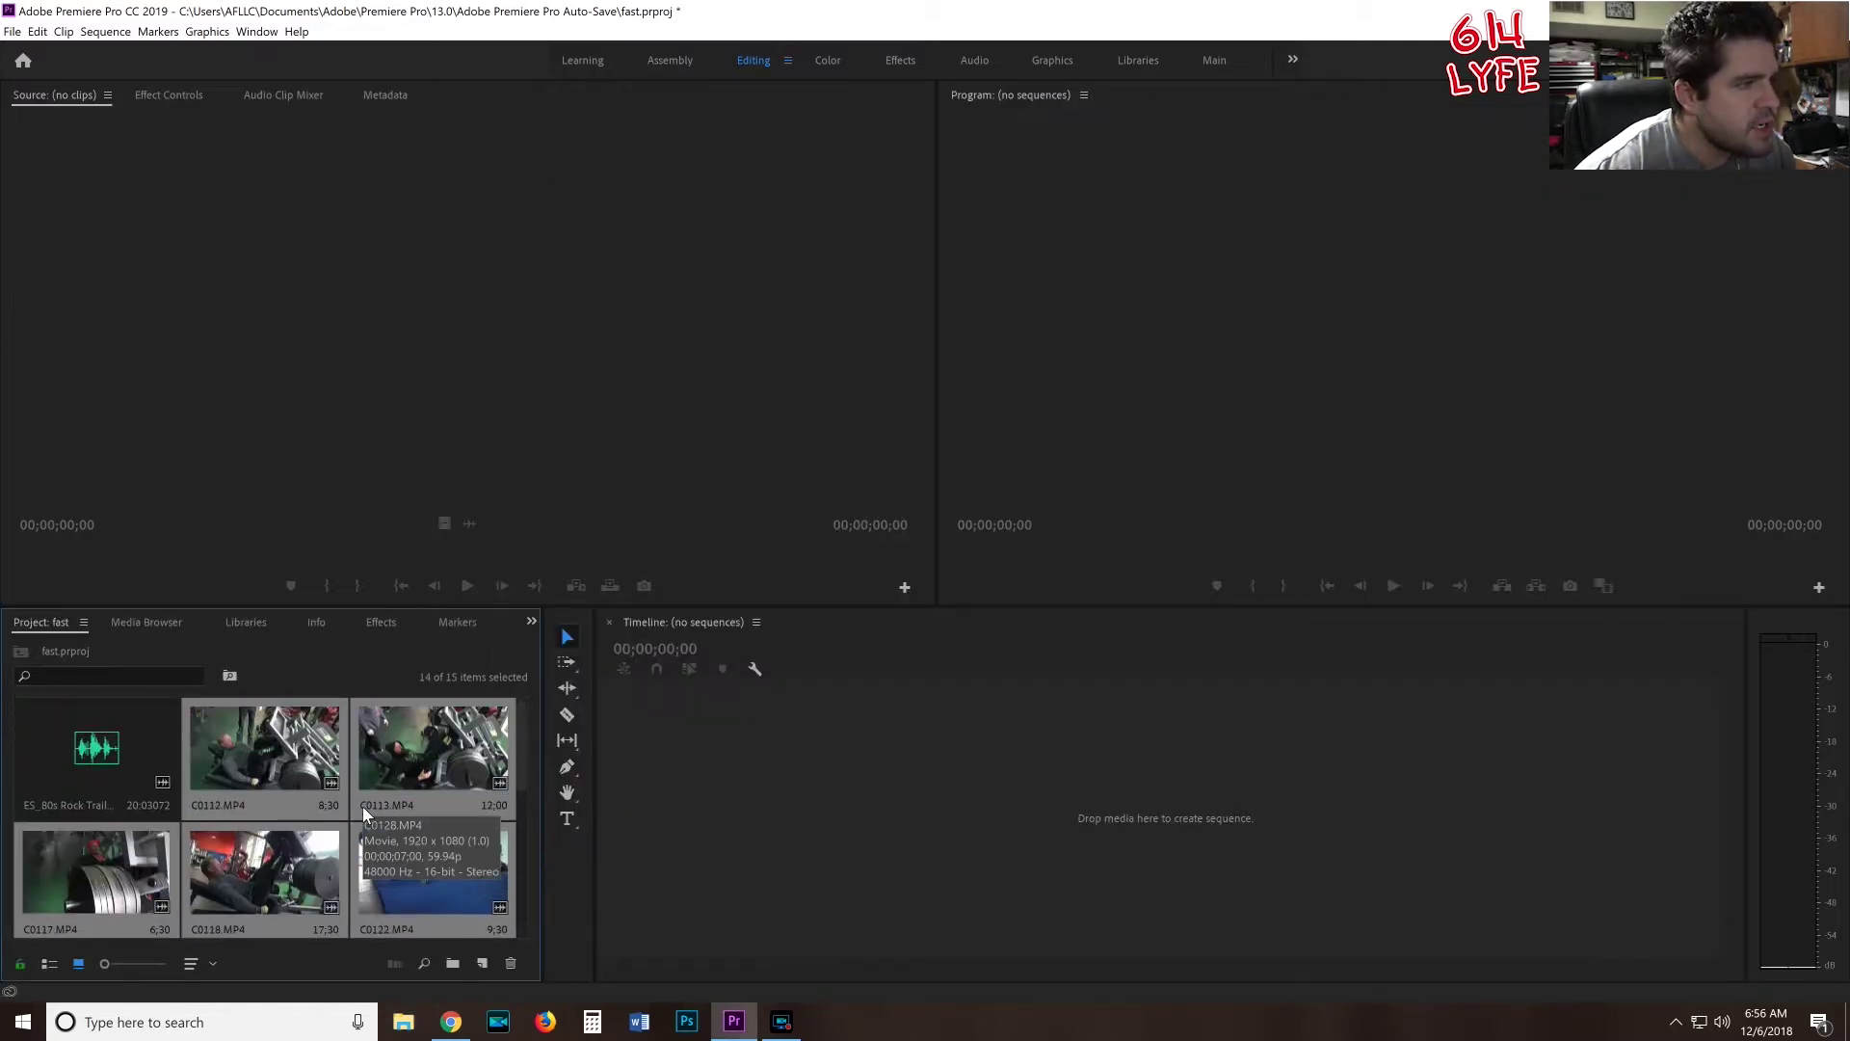
{"action": "left_click", "coordinate": [88, 760]}
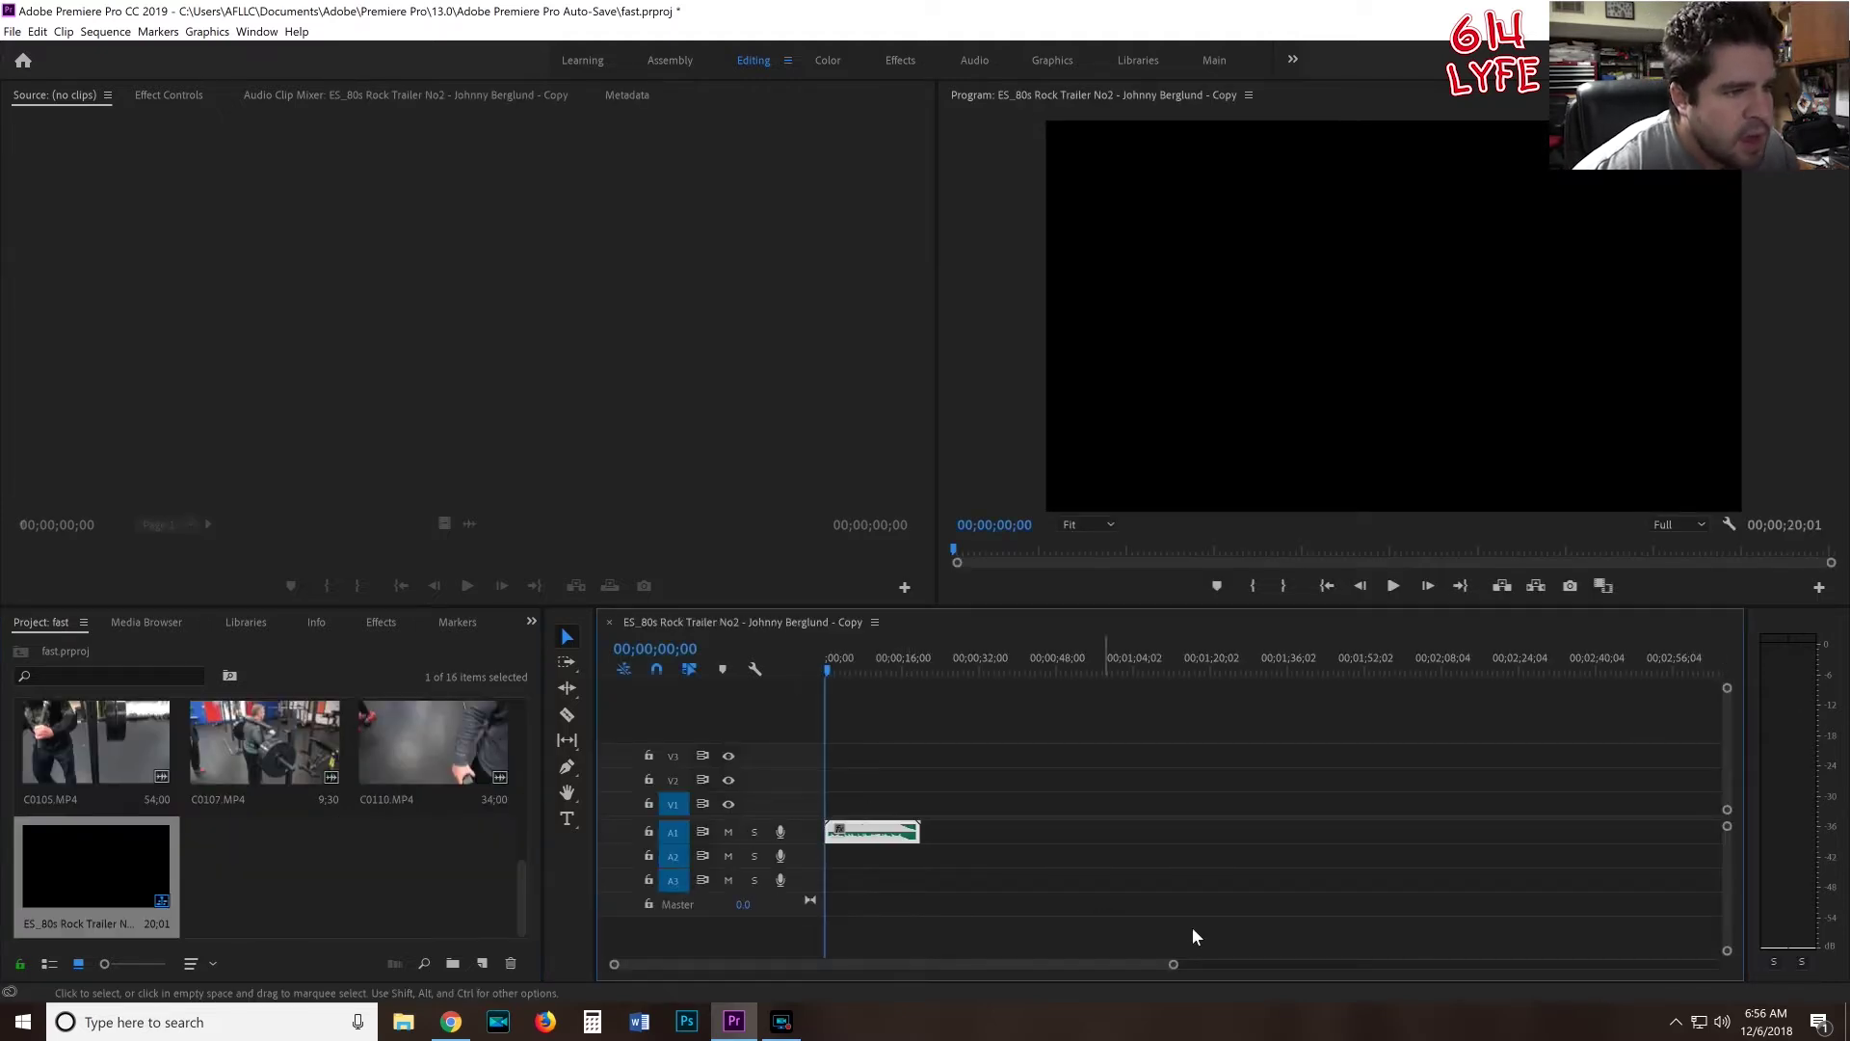
{"action": "left_click_drag", "start_coordinate": [1164, 966], "coordinate": [979, 975]}
{"action": "key", "text": "alt+e"}
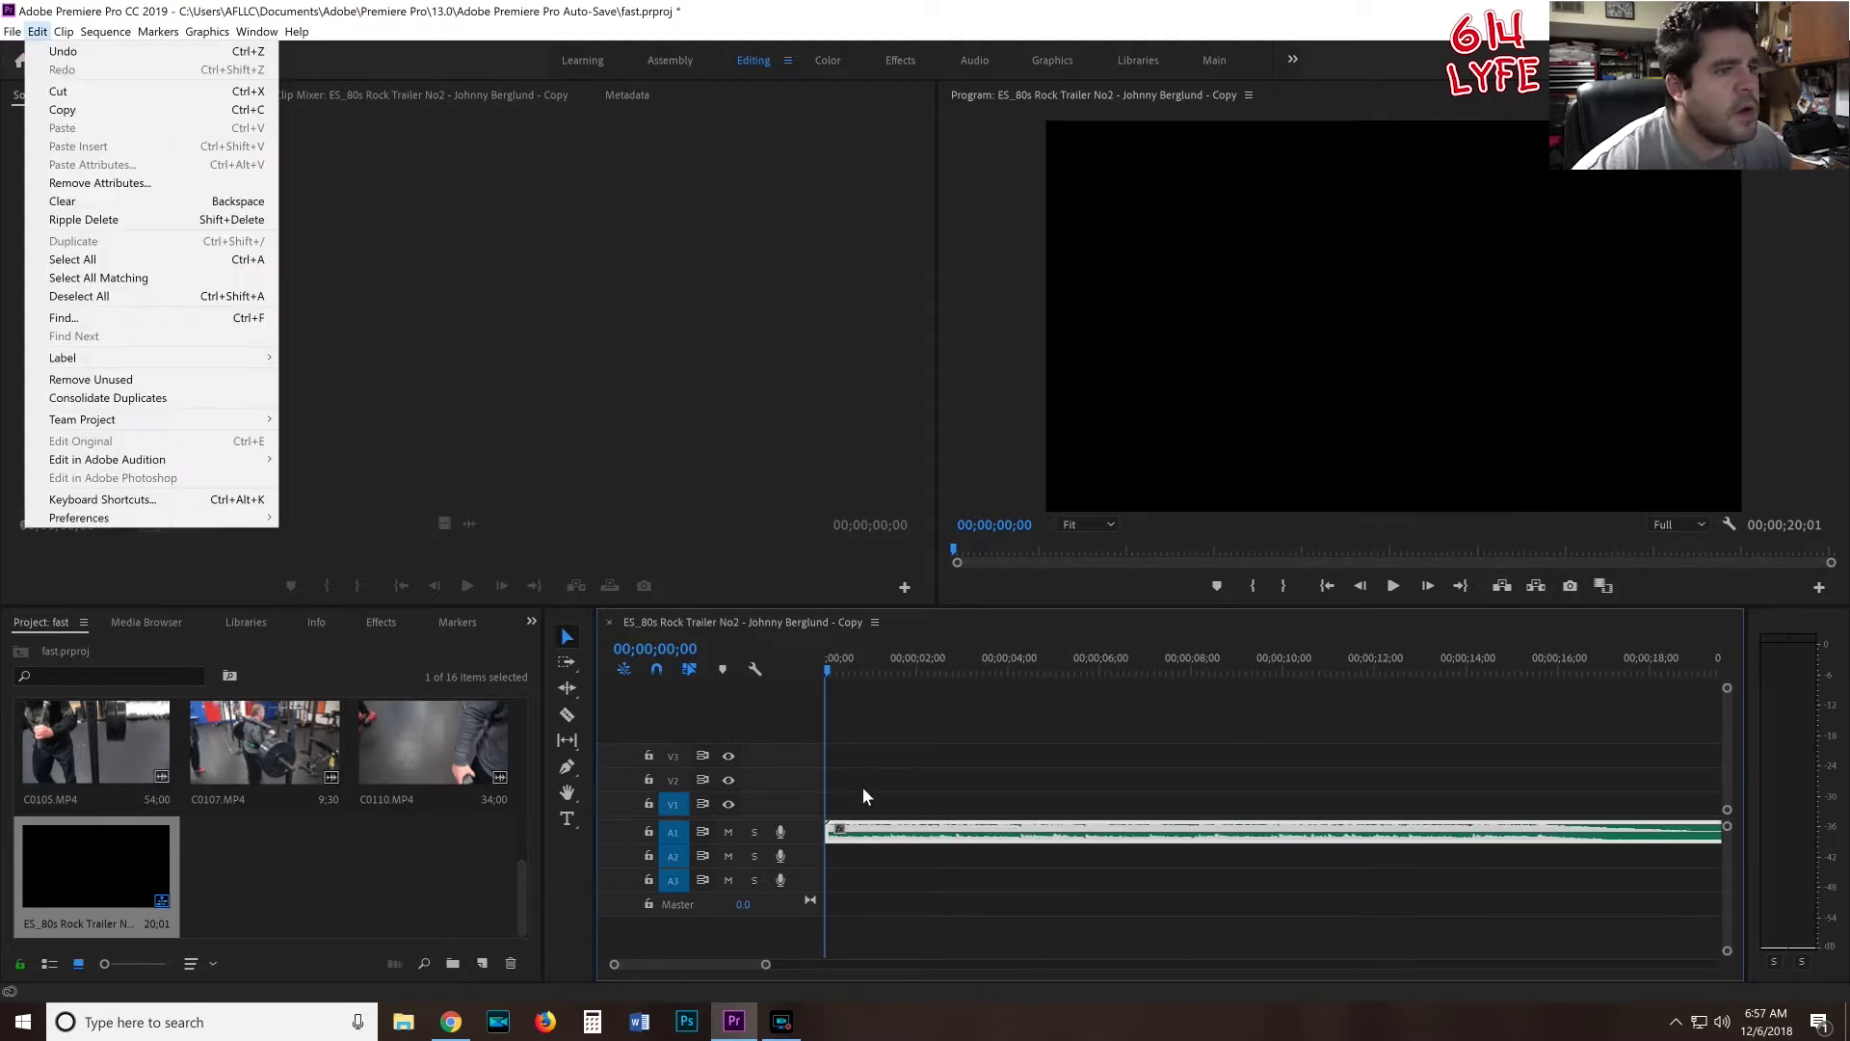
{"action": "left_click", "coordinate": [288, 905]}
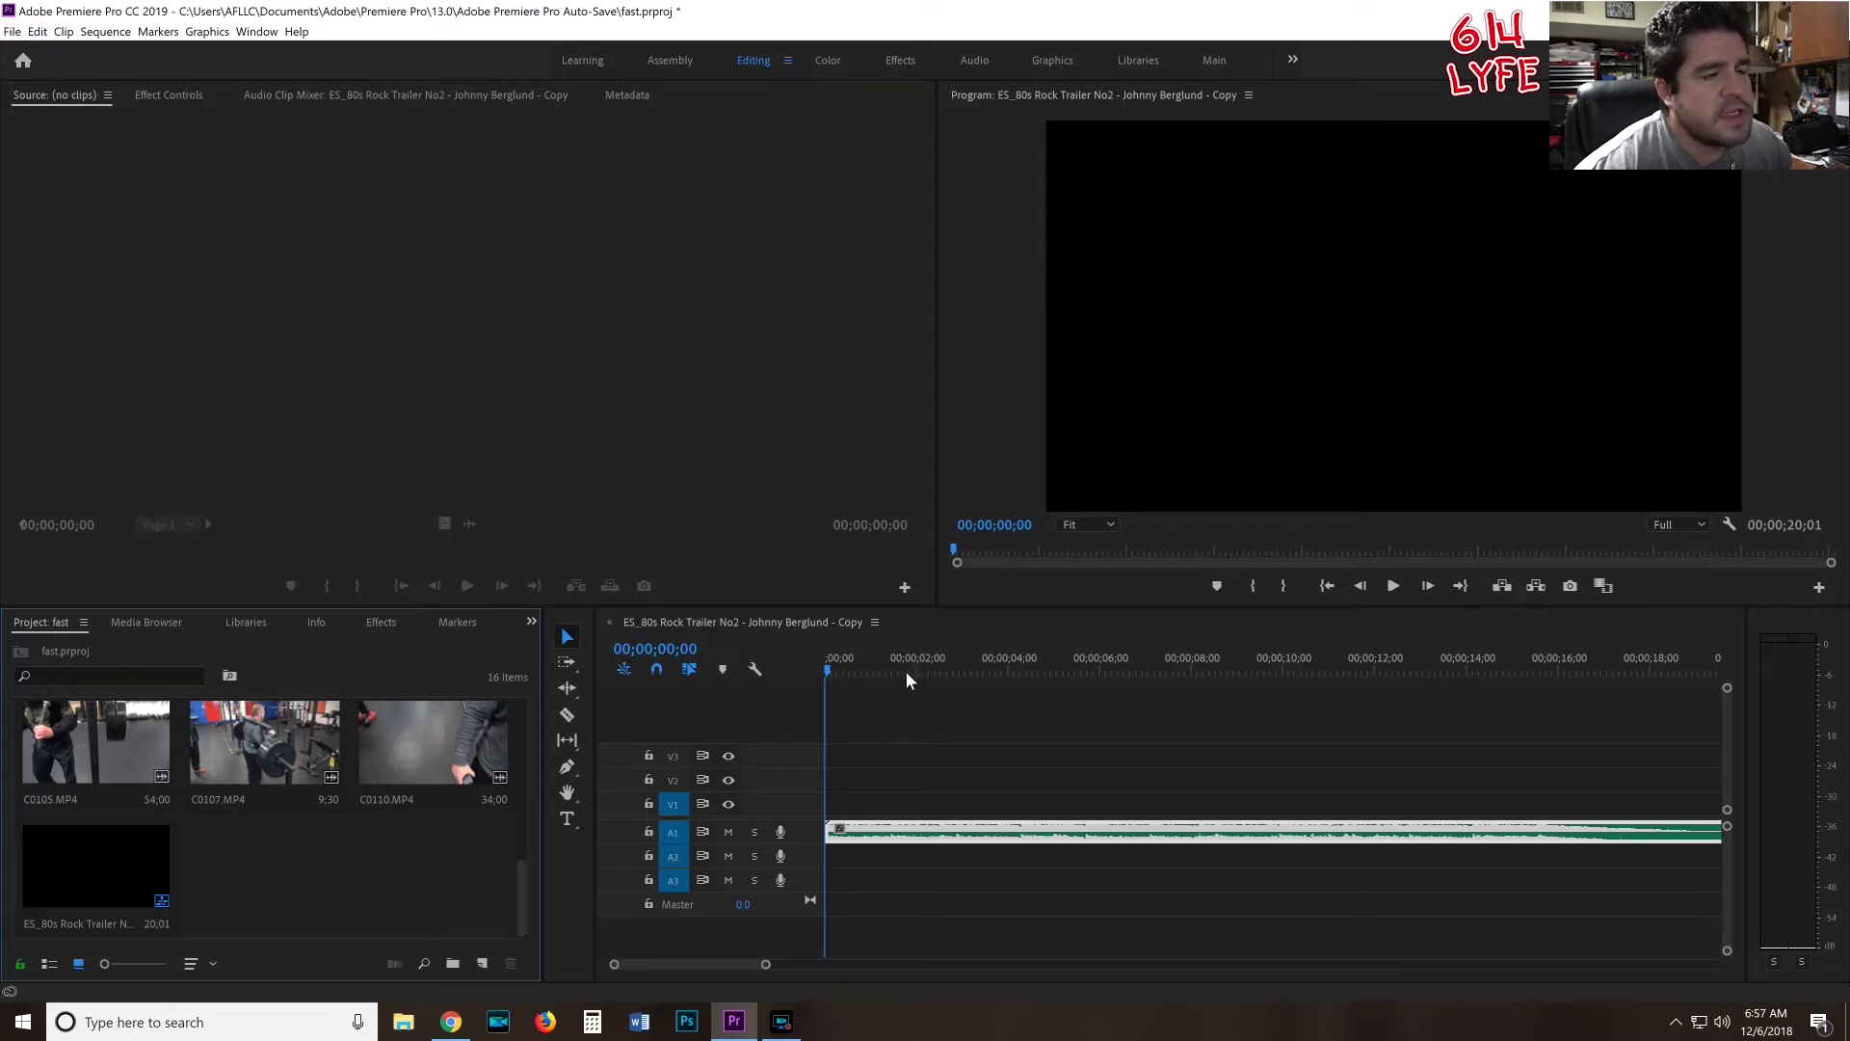
{"action": "left_click", "coordinate": [36, 32]}
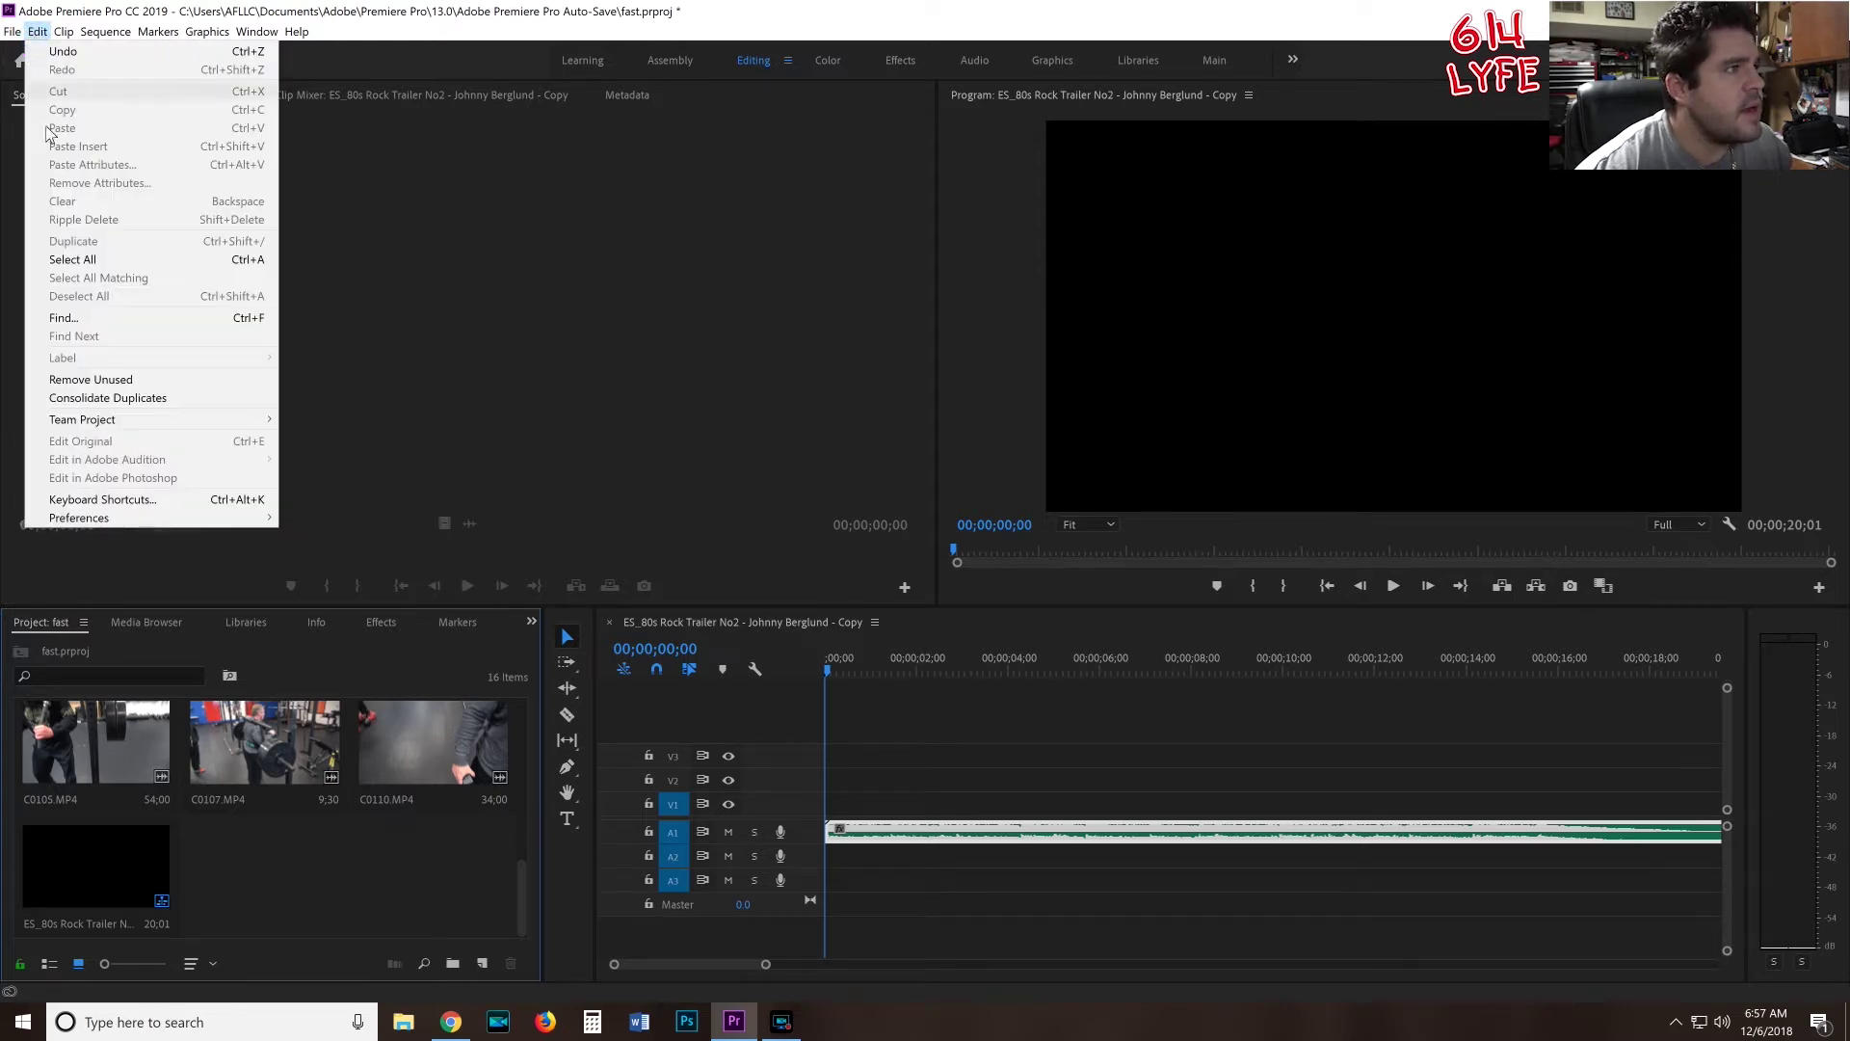
{"action": "left_click", "coordinate": [100, 499]}
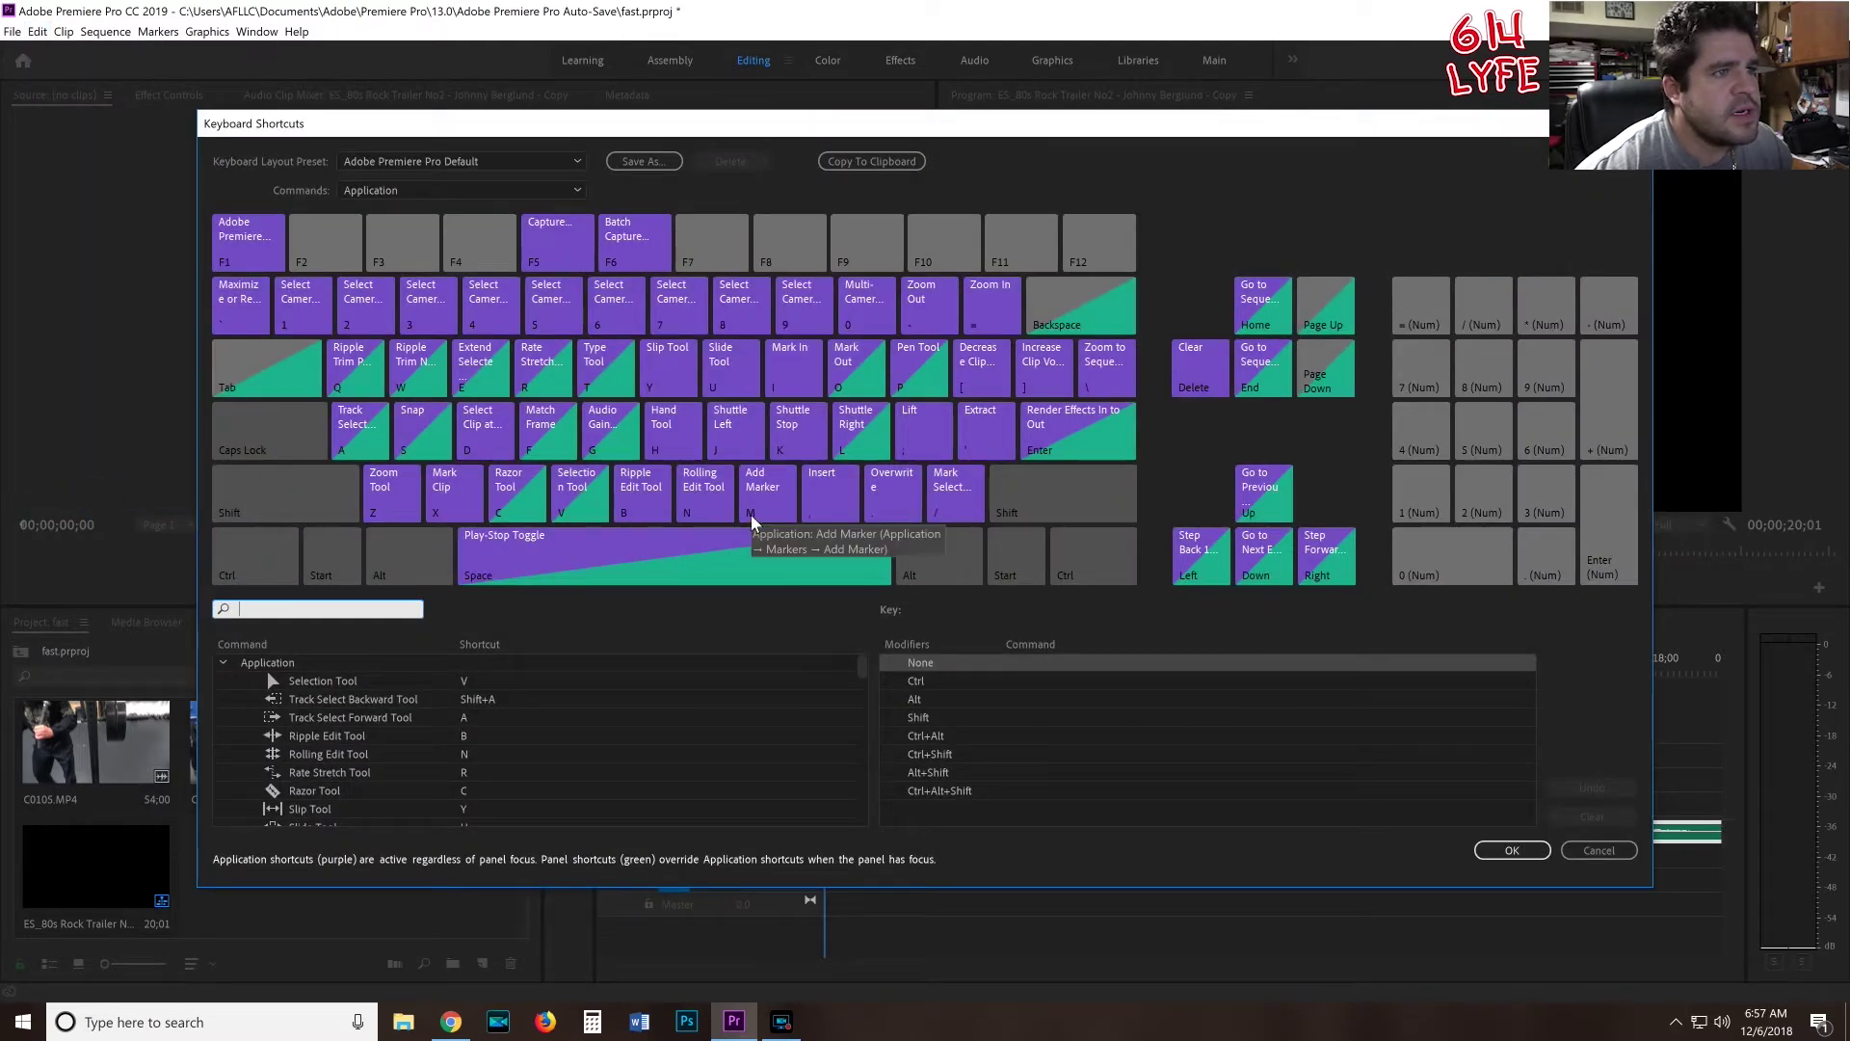
{"action": "left_click", "coordinate": [755, 514]}
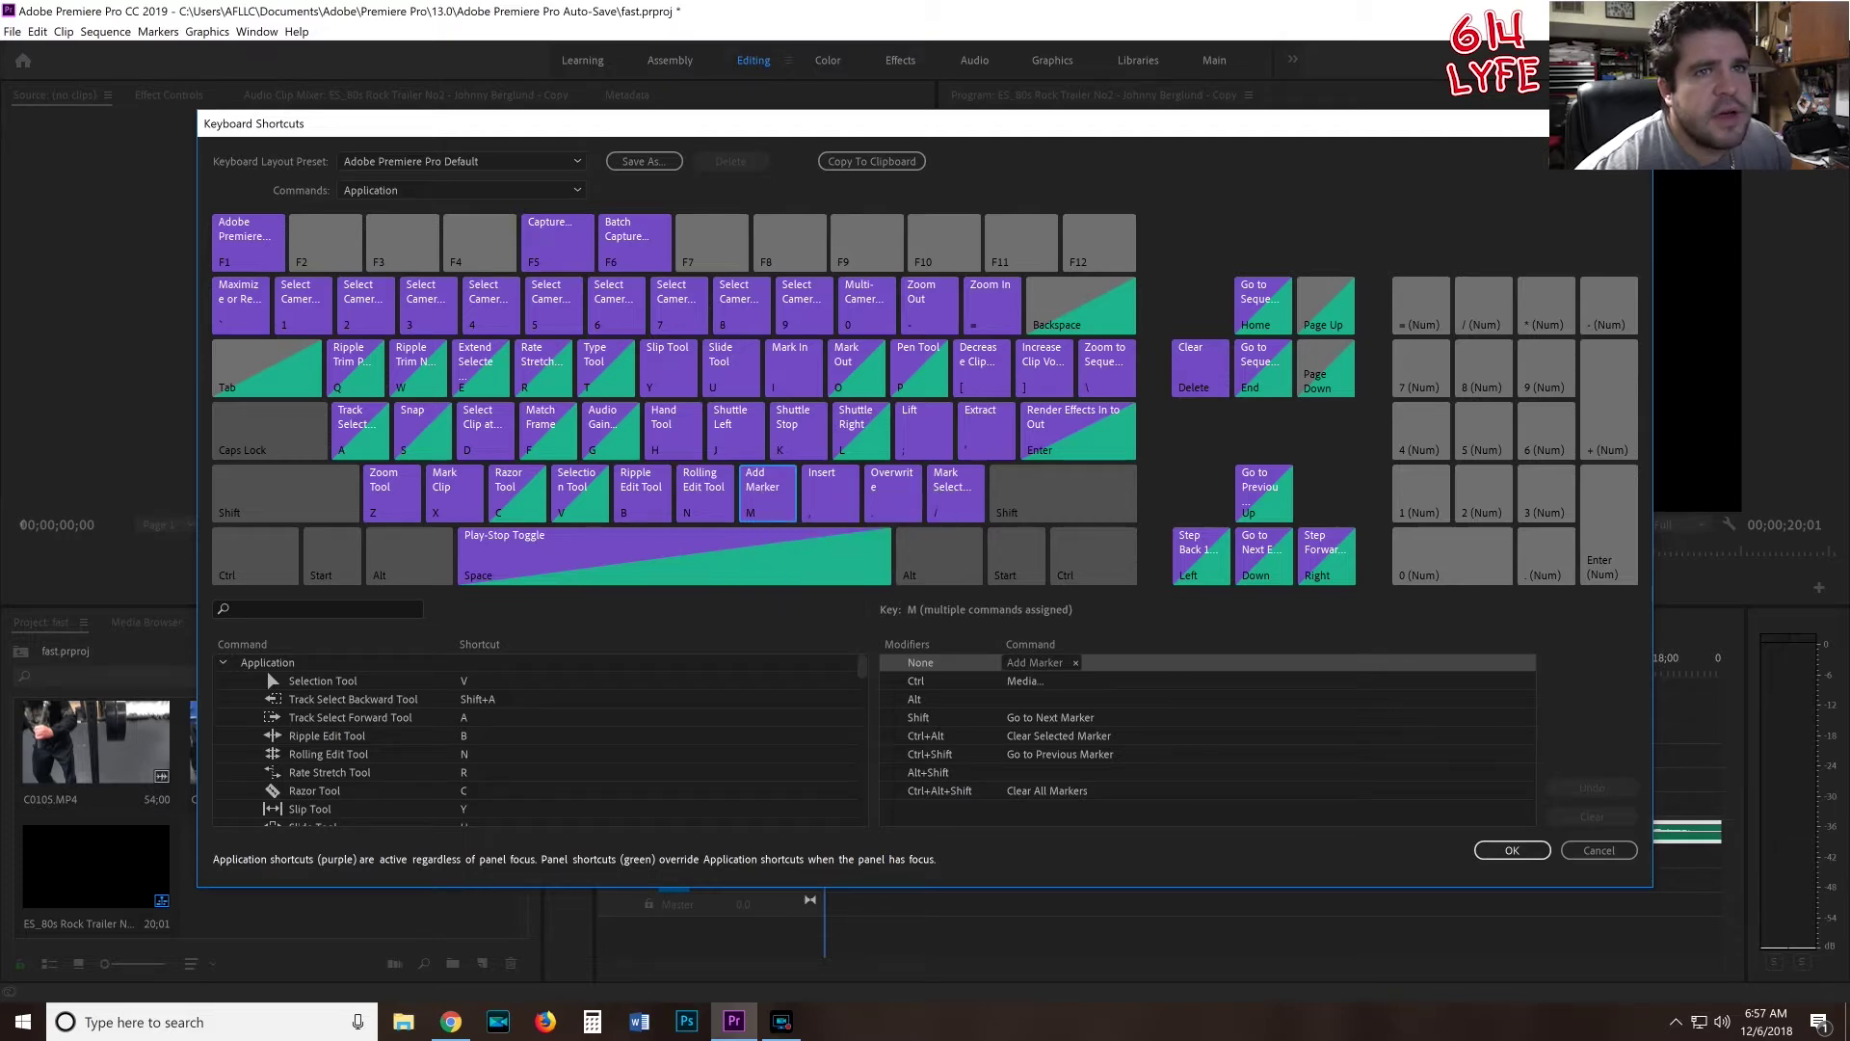
{"action": "key", "text": "Escape"}
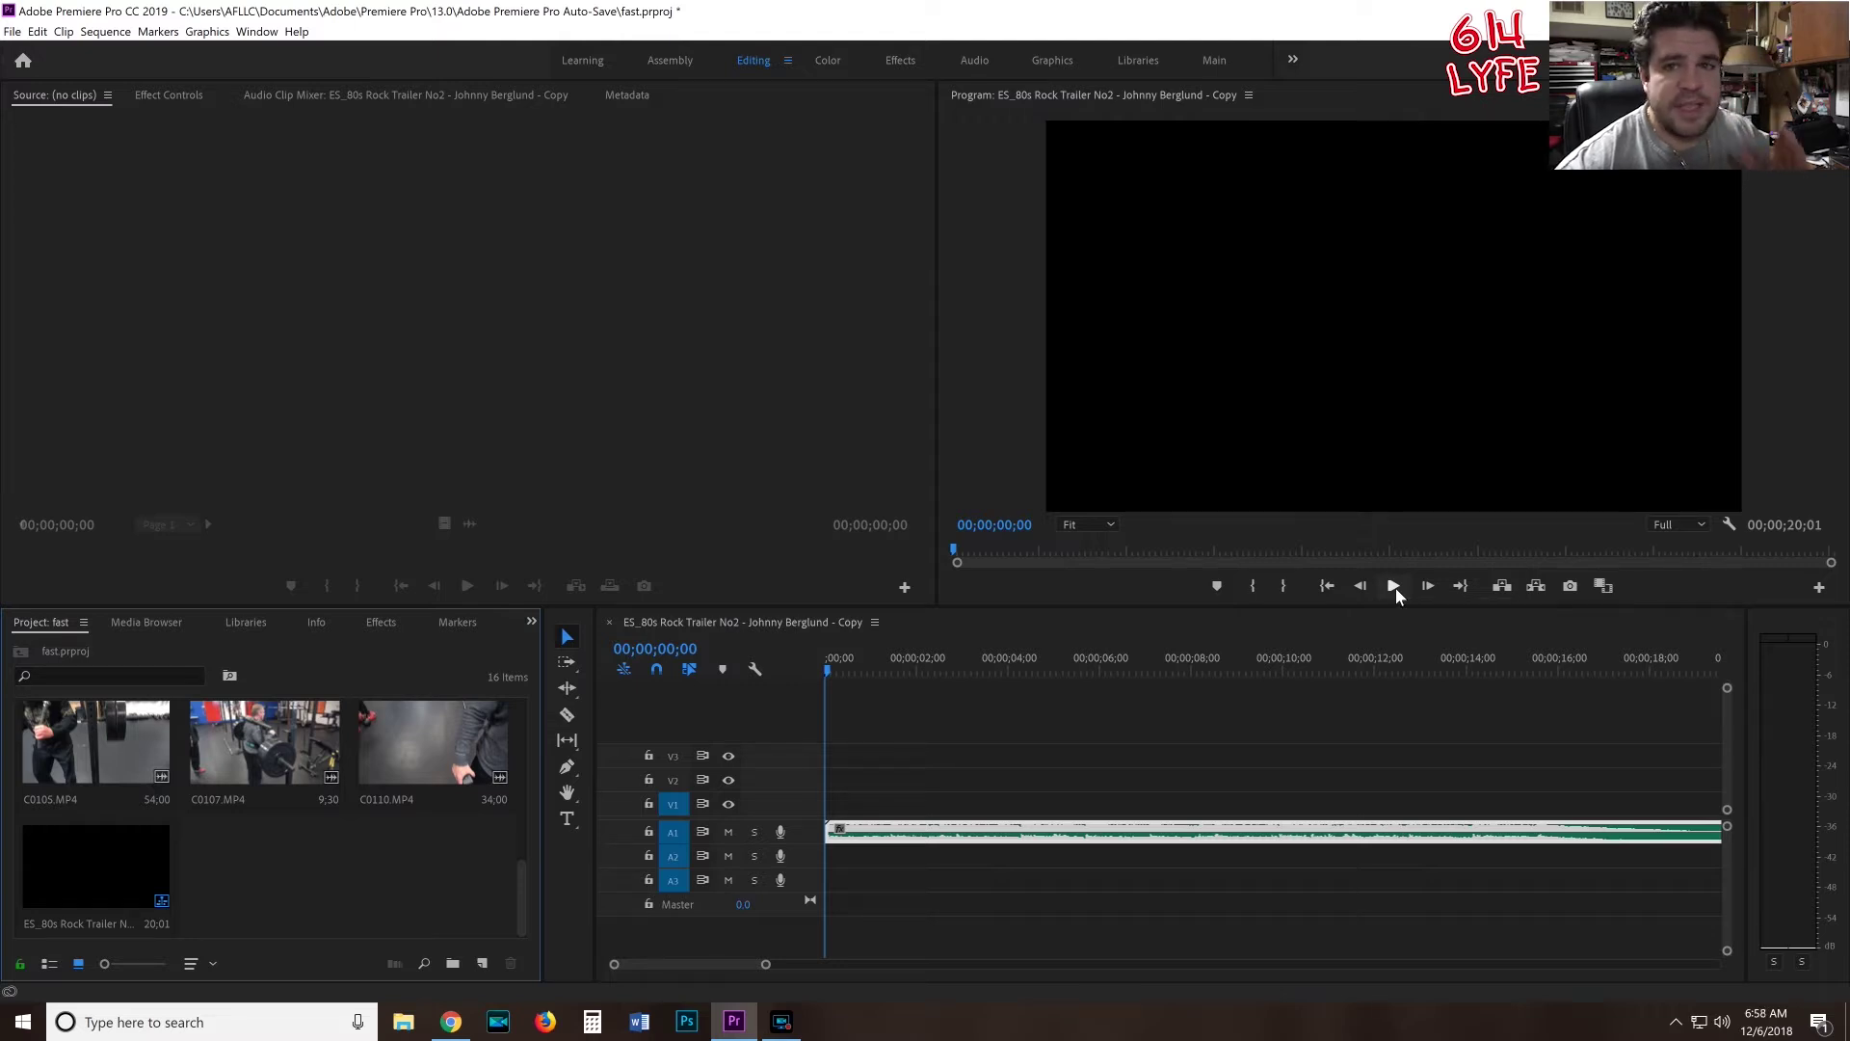
{"action": "left_click", "coordinate": [1395, 586]}
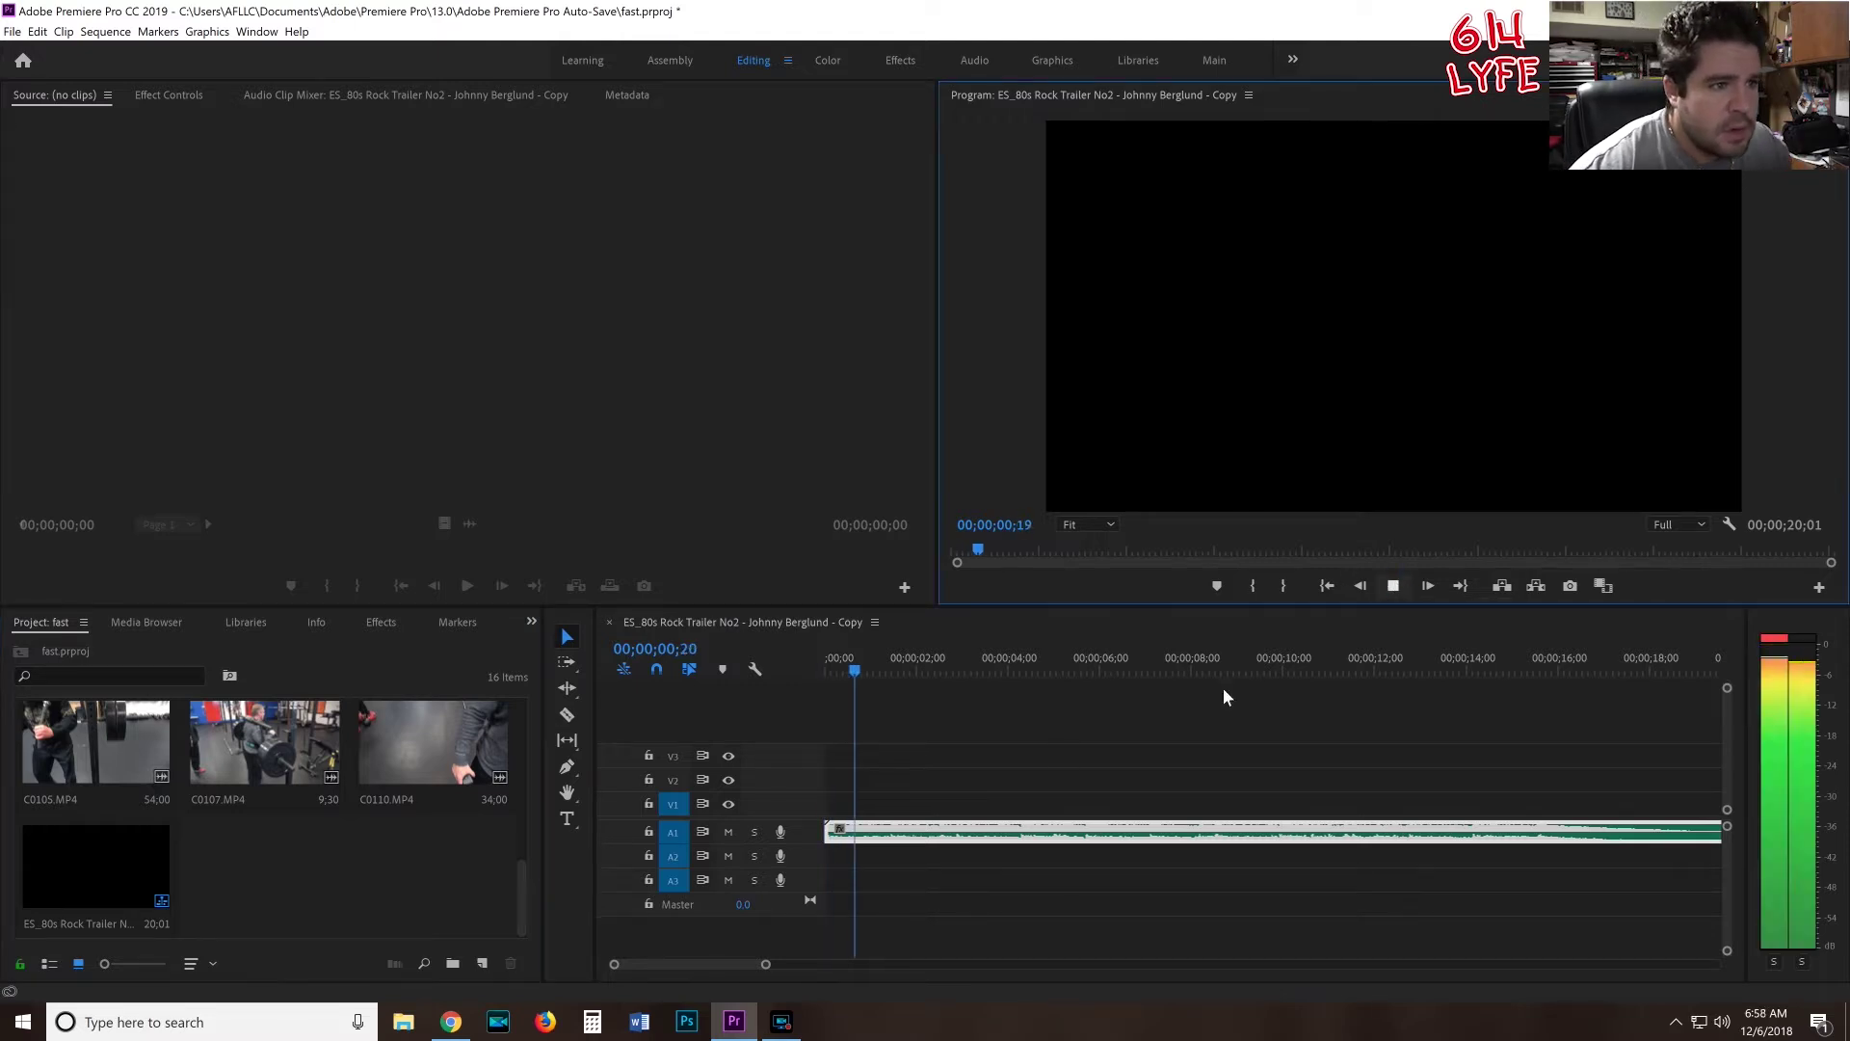
{"action": "left_click", "coordinate": [1393, 586]}
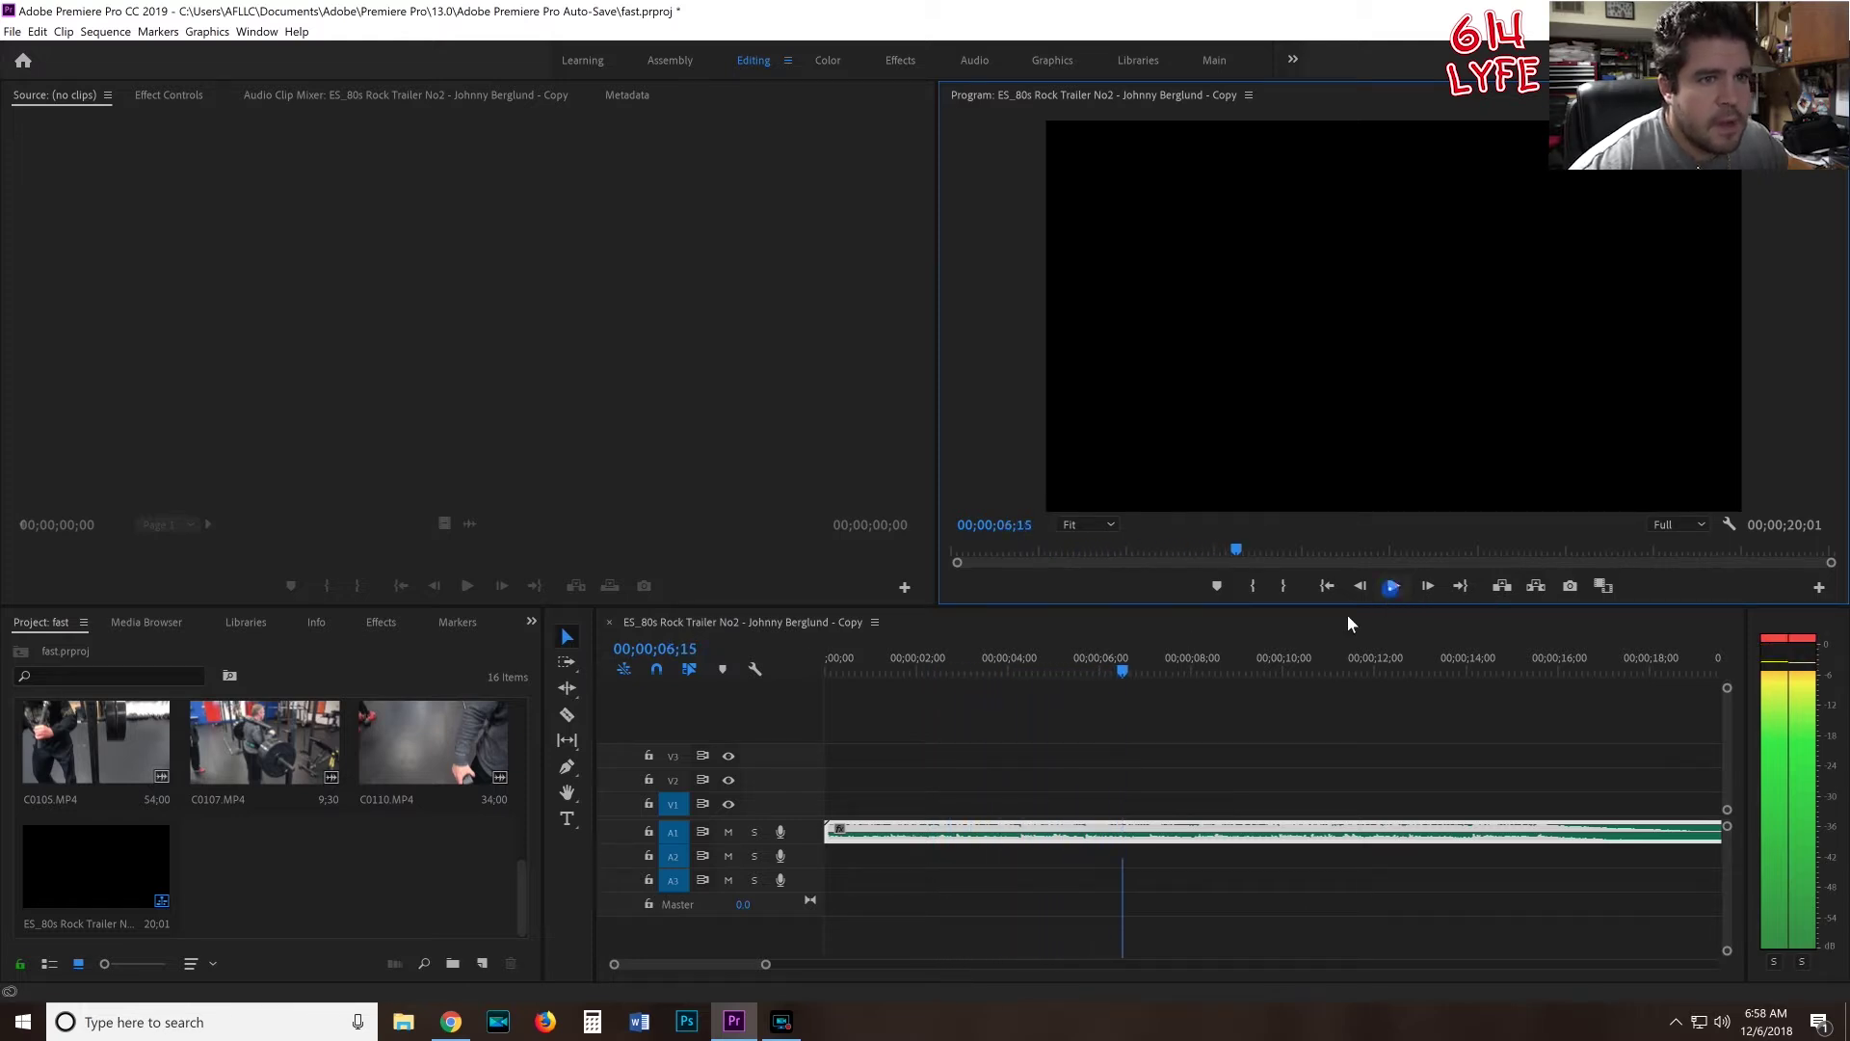
{"action": "left_click_drag", "start_coordinate": [1119, 669], "coordinate": [772, 657]}
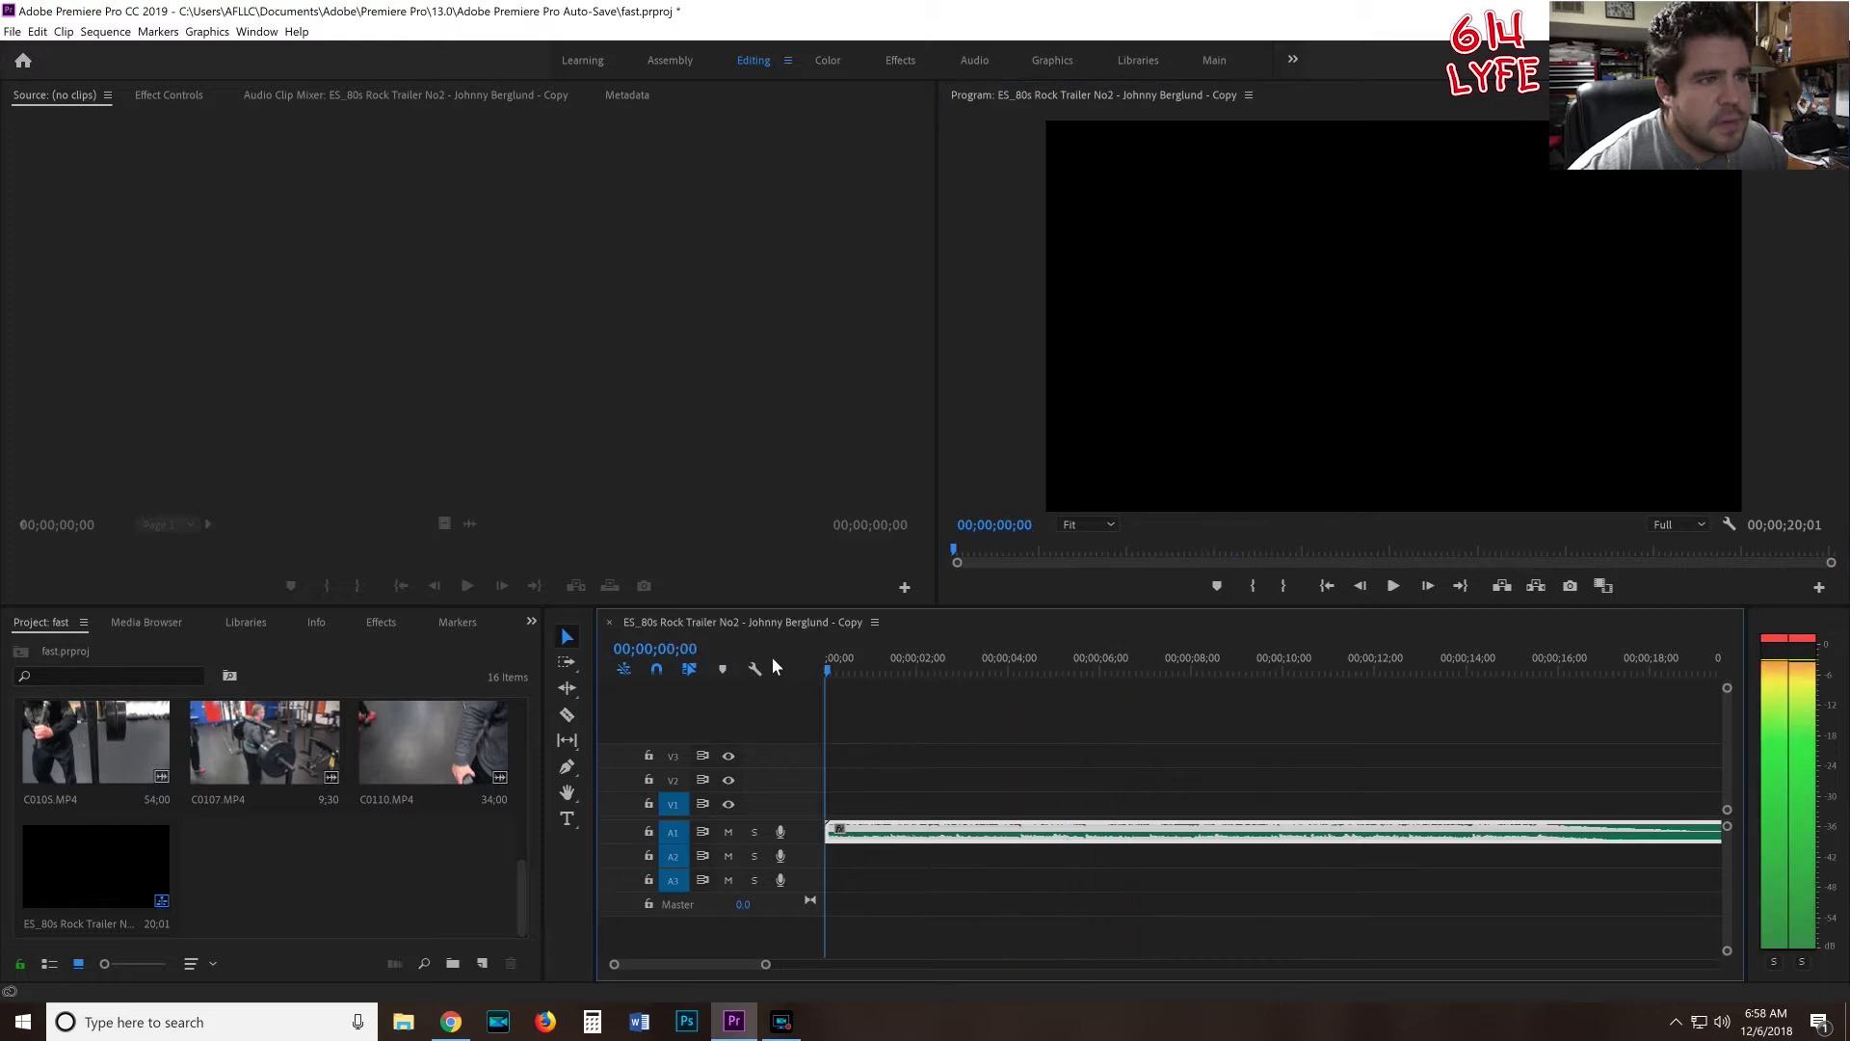
- Drop eight beat markers roughly every two seconds during playback, then select clip C0112
{"action": "left_click", "coordinate": [1394, 586]}
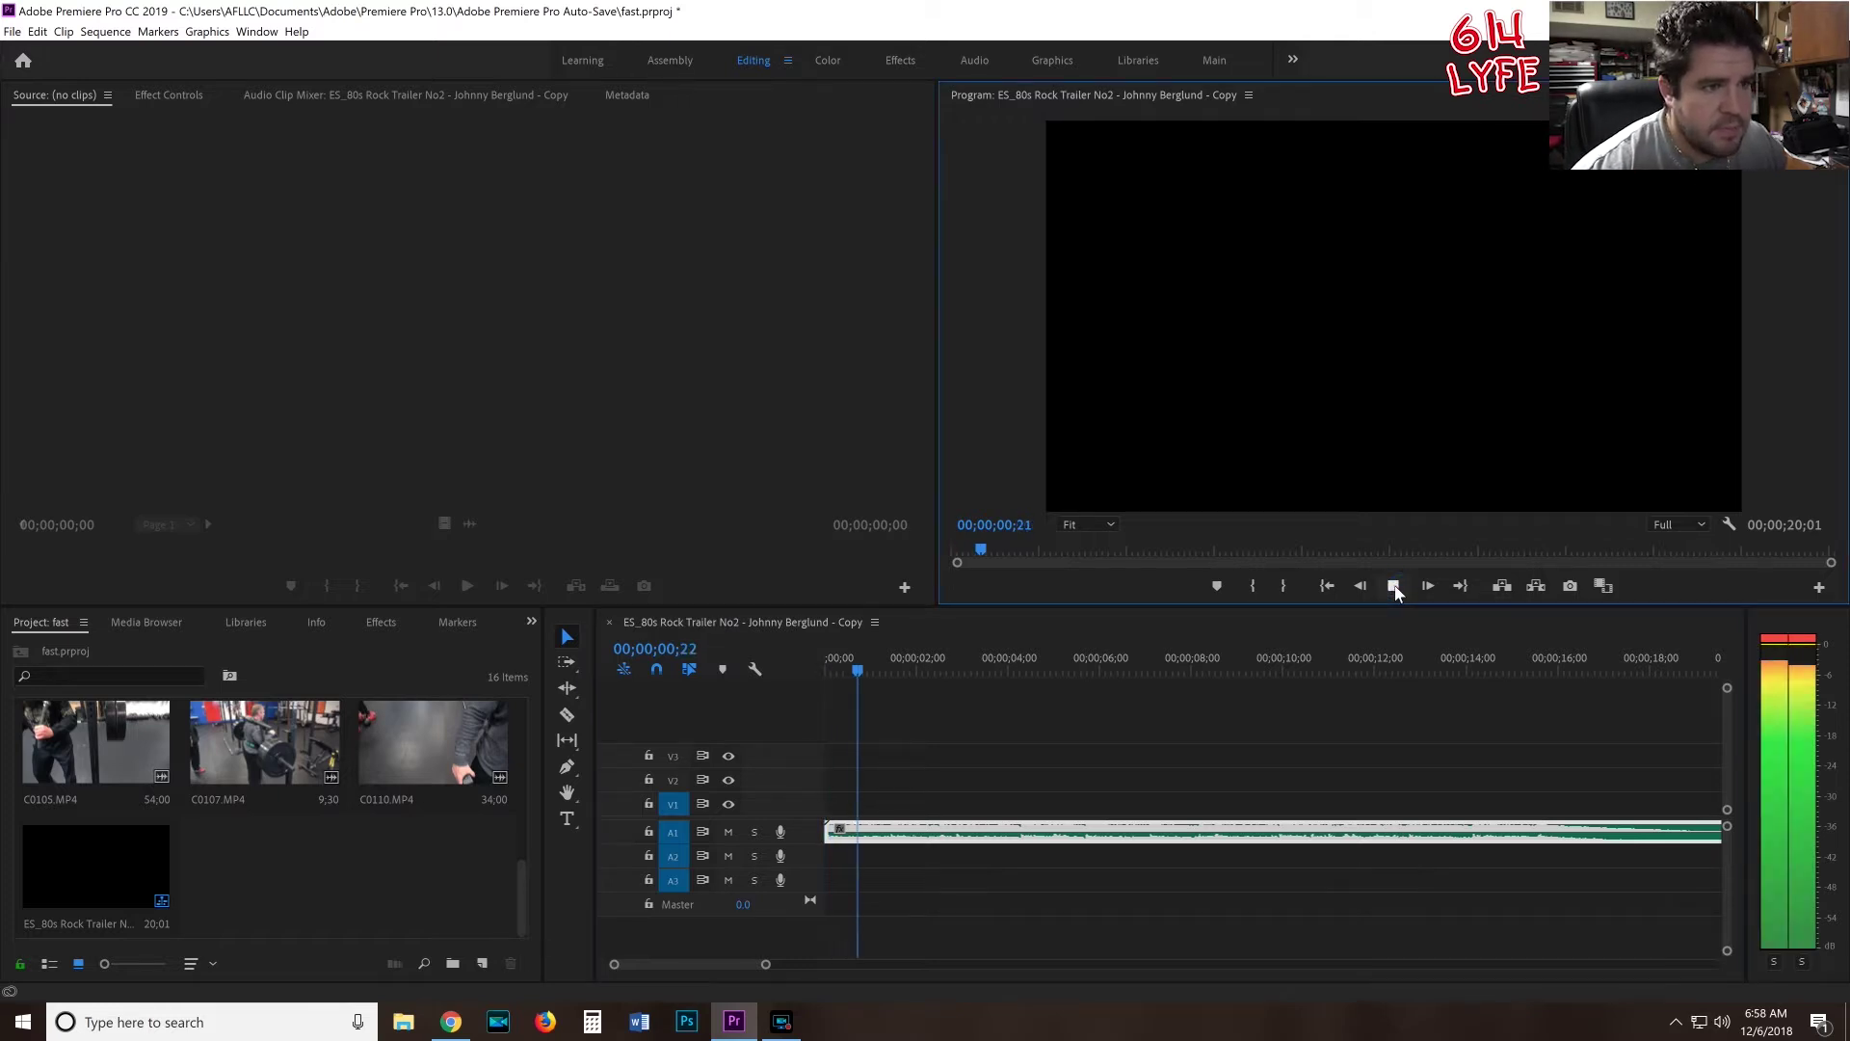
{"action": "key", "text": "m"}
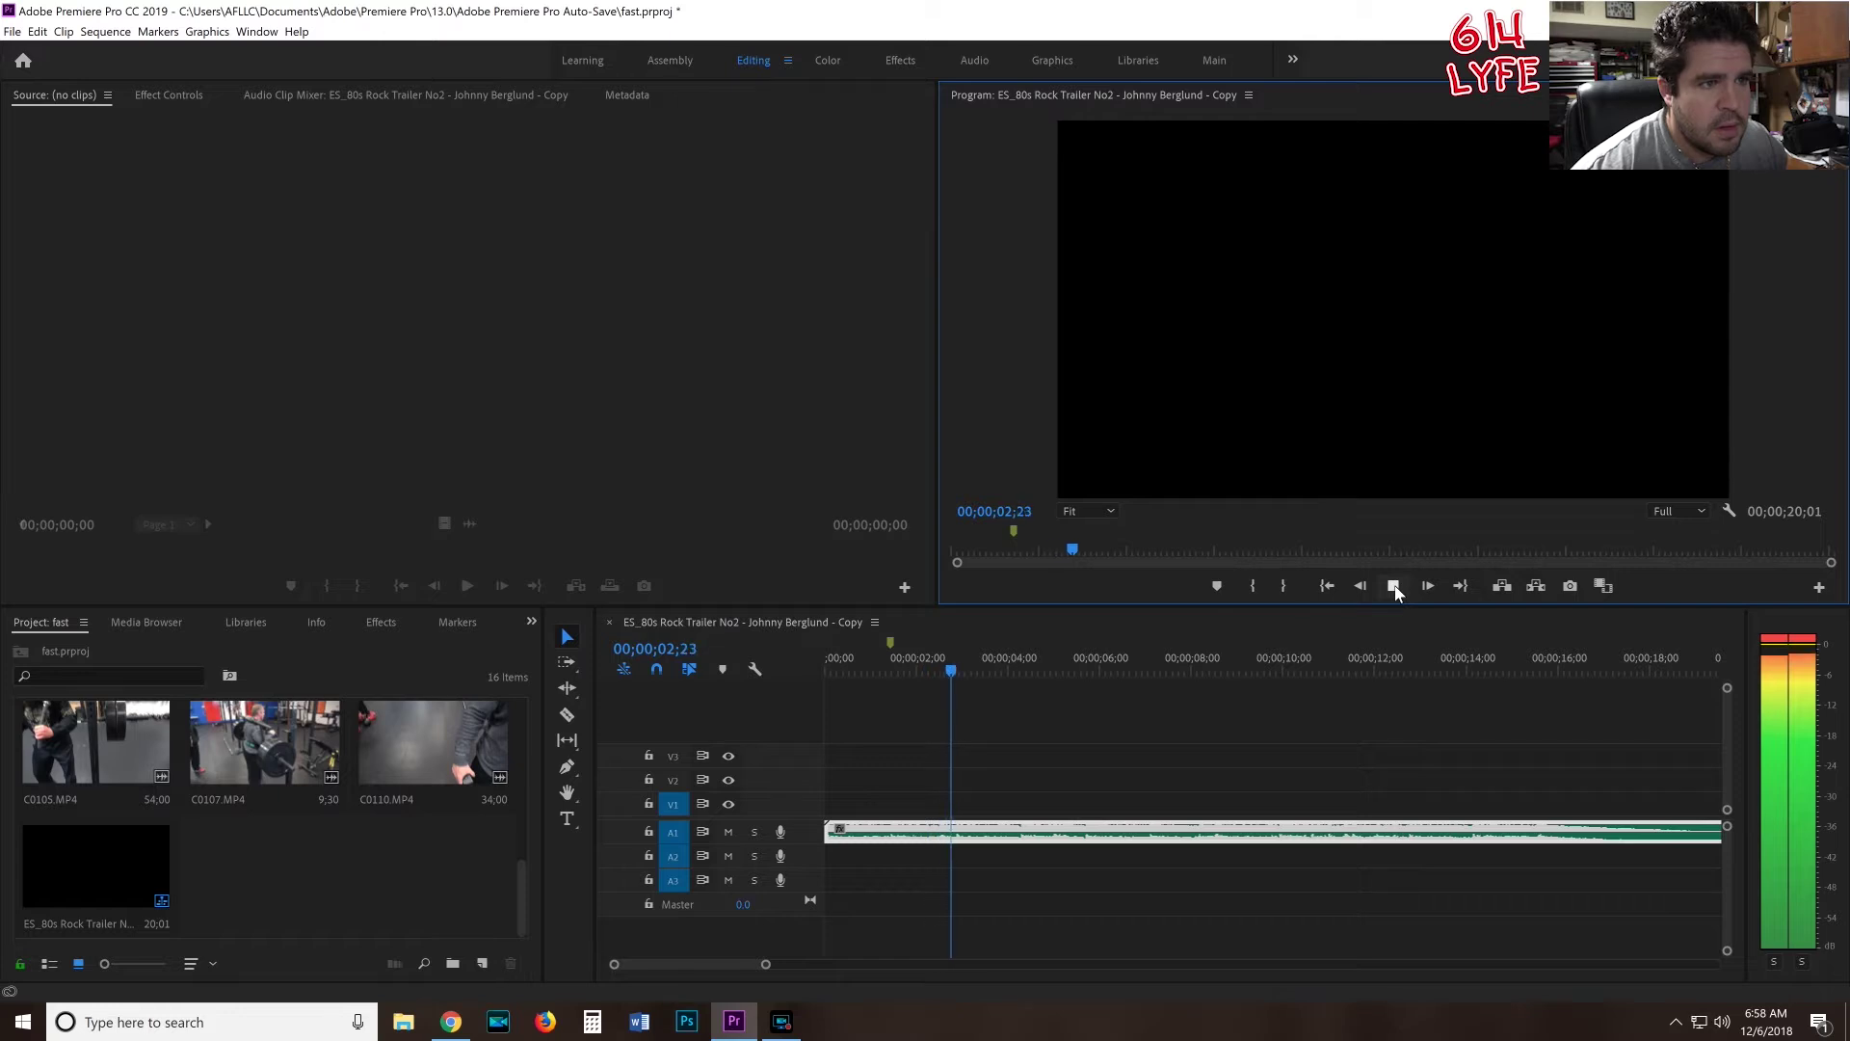
{"action": "key", "text": "m"}
{"action": "key", "text": "m"}
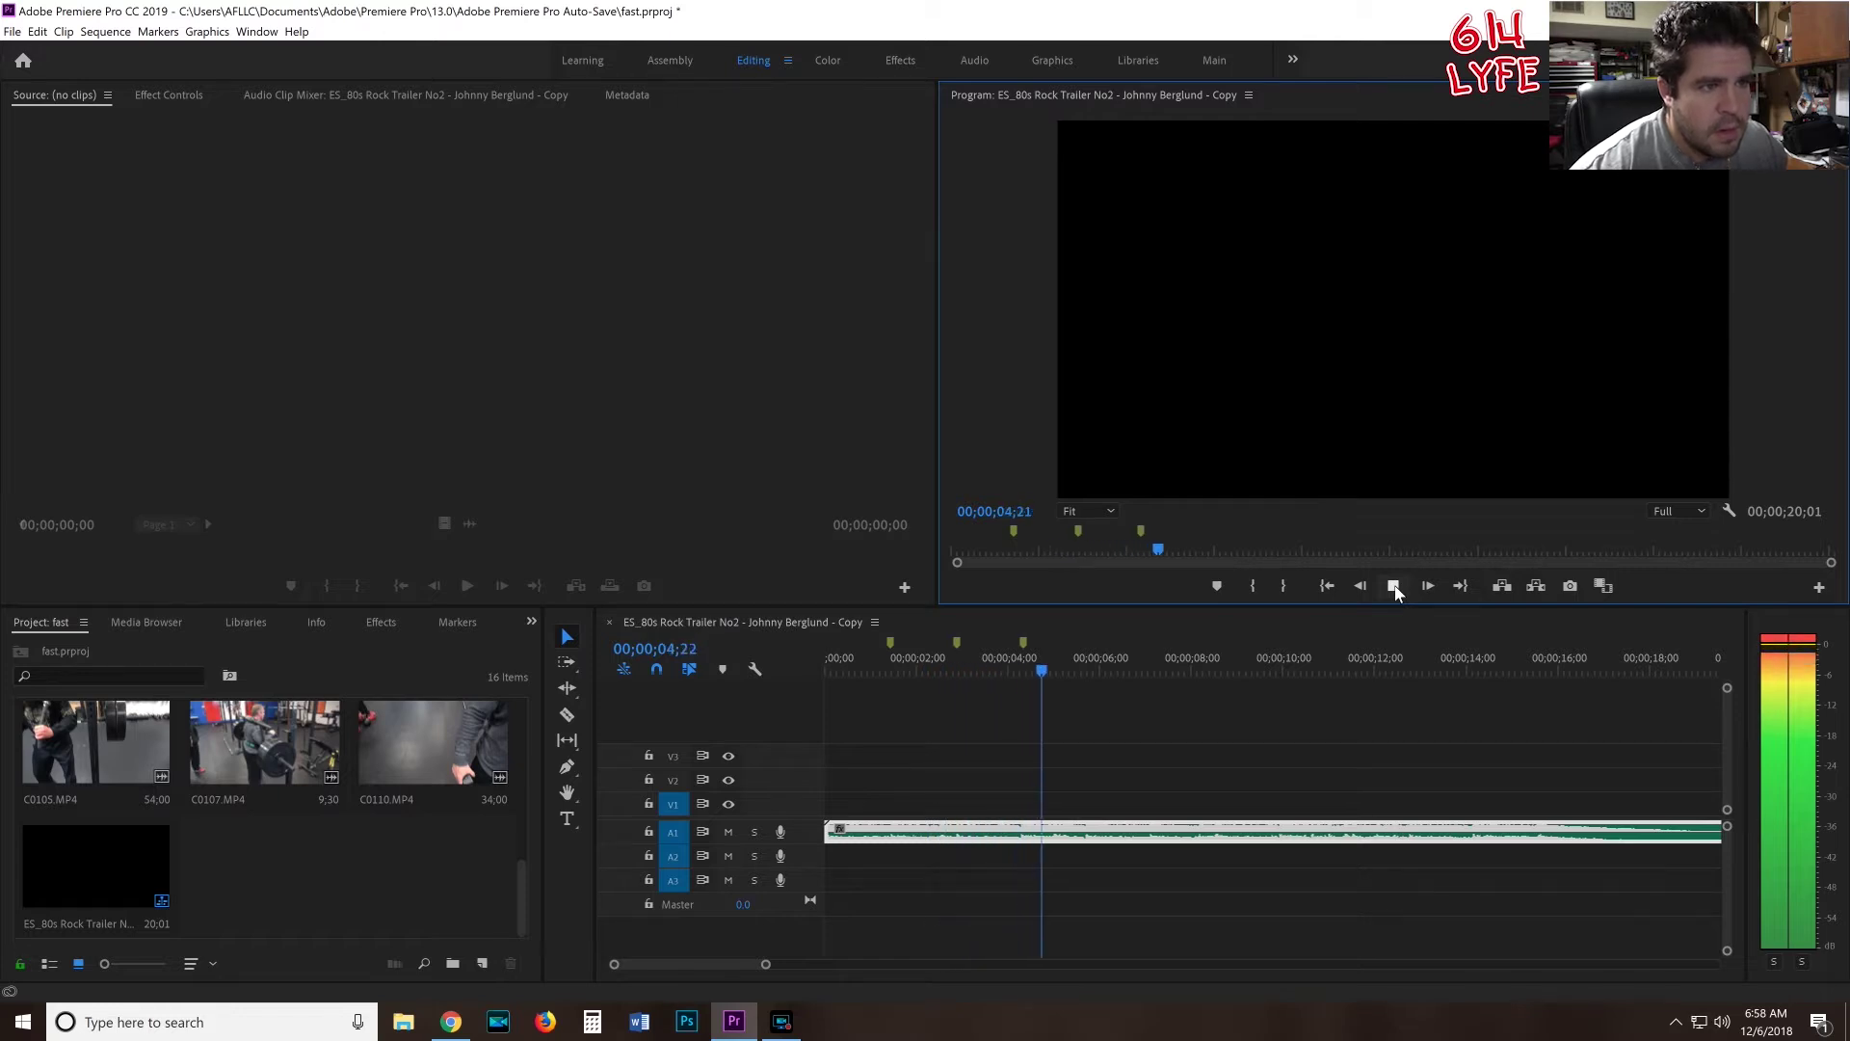
{"action": "key", "text": "m"}
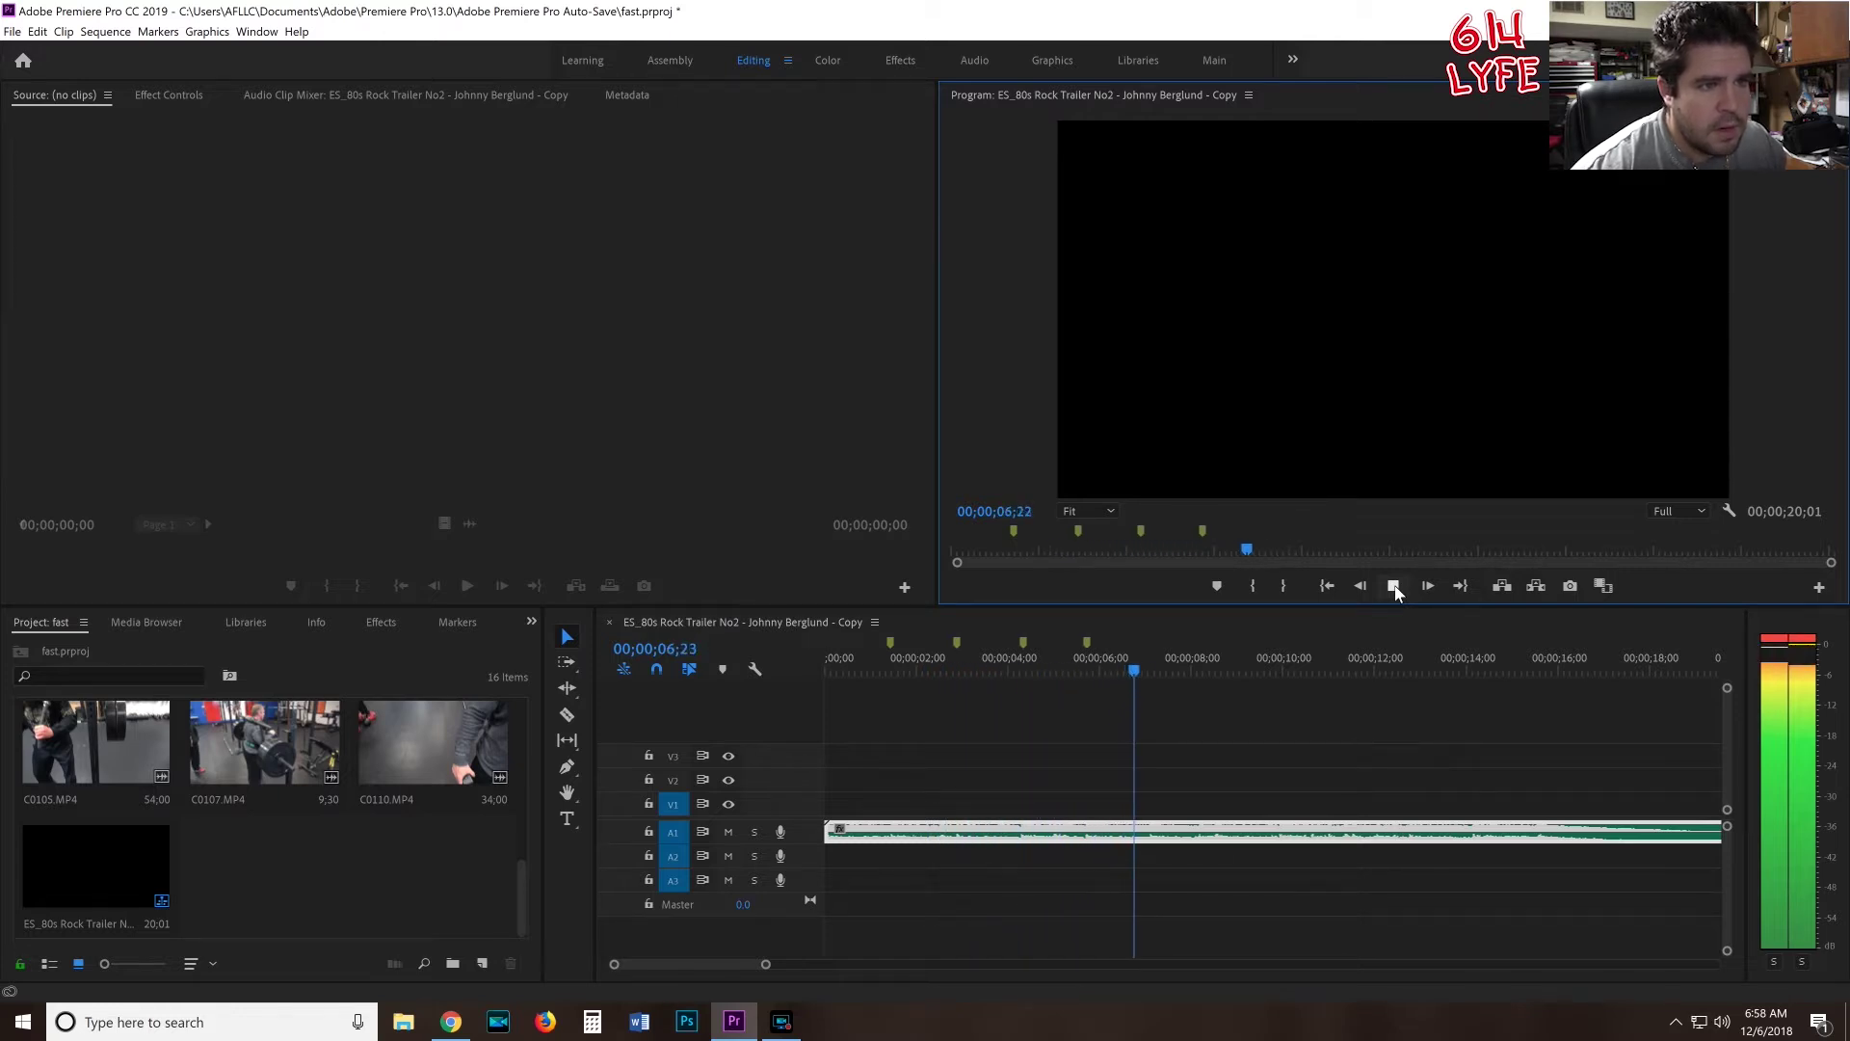
{"action": "key", "text": "m"}
{"action": "key", "text": "m"}
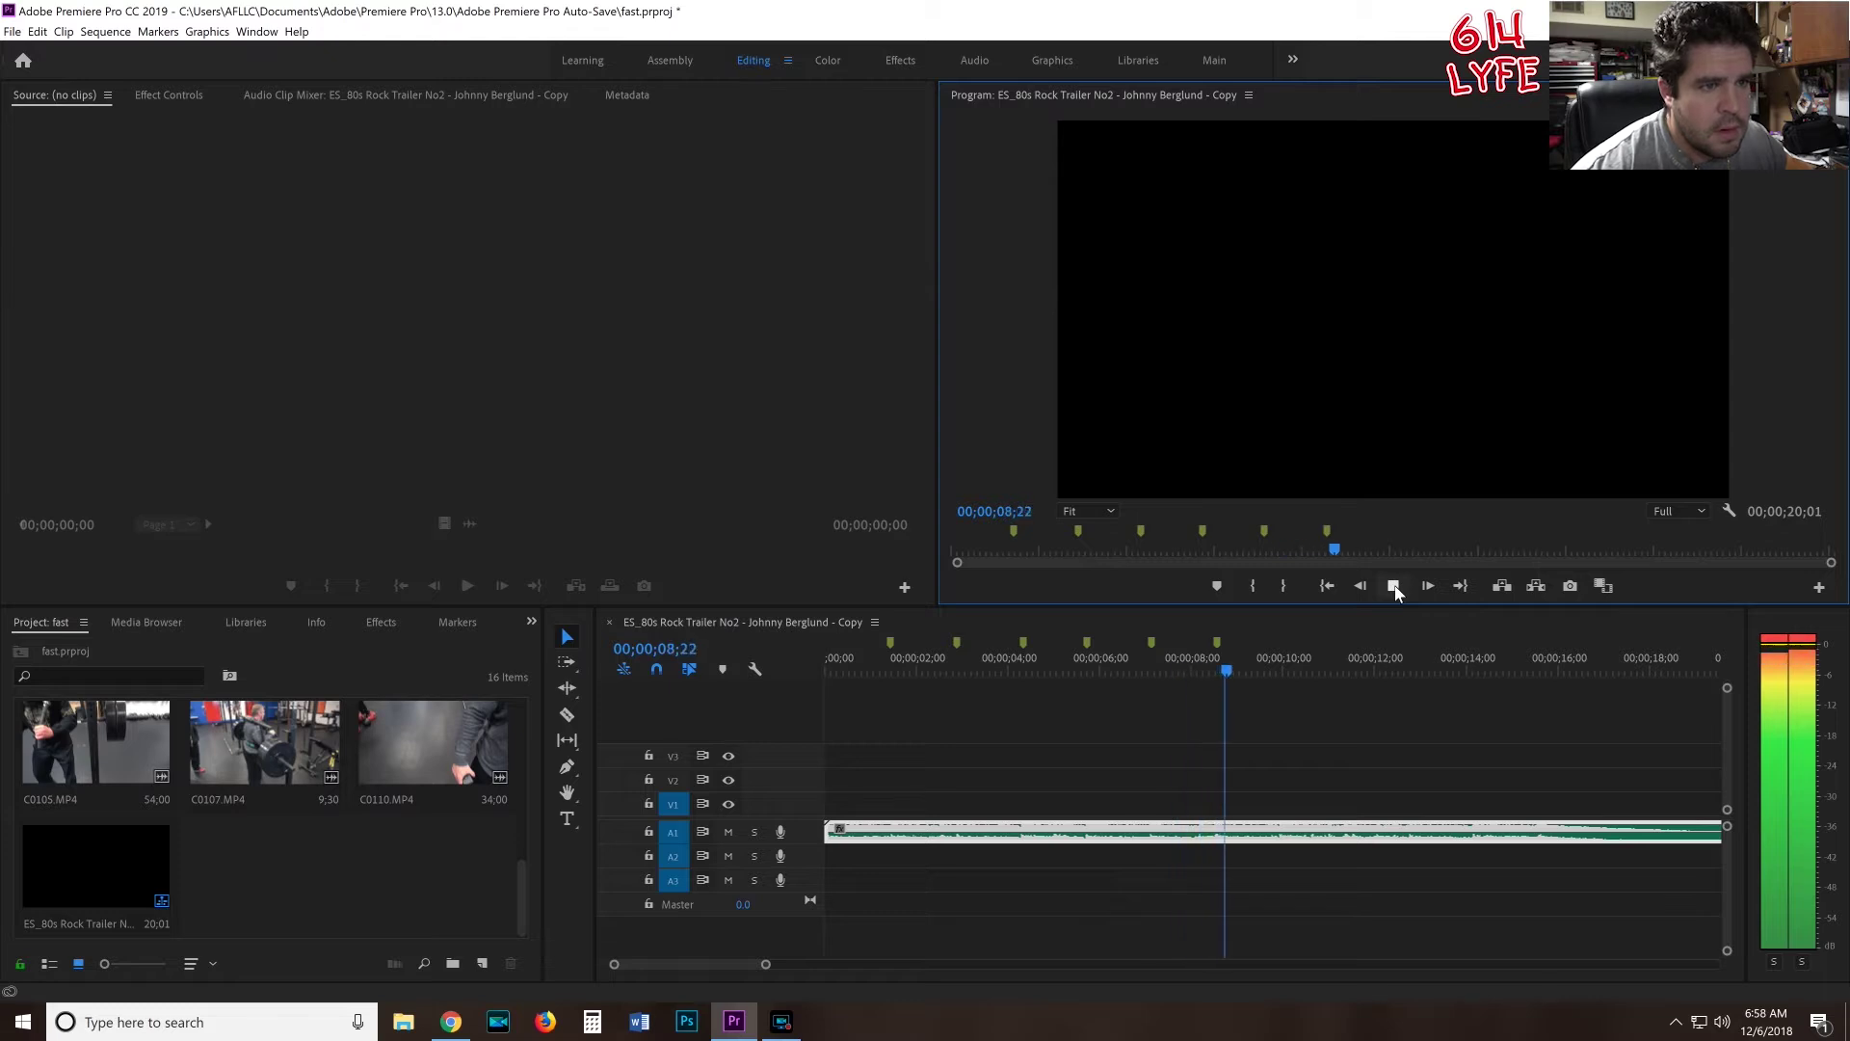
{"action": "key", "text": "m"}
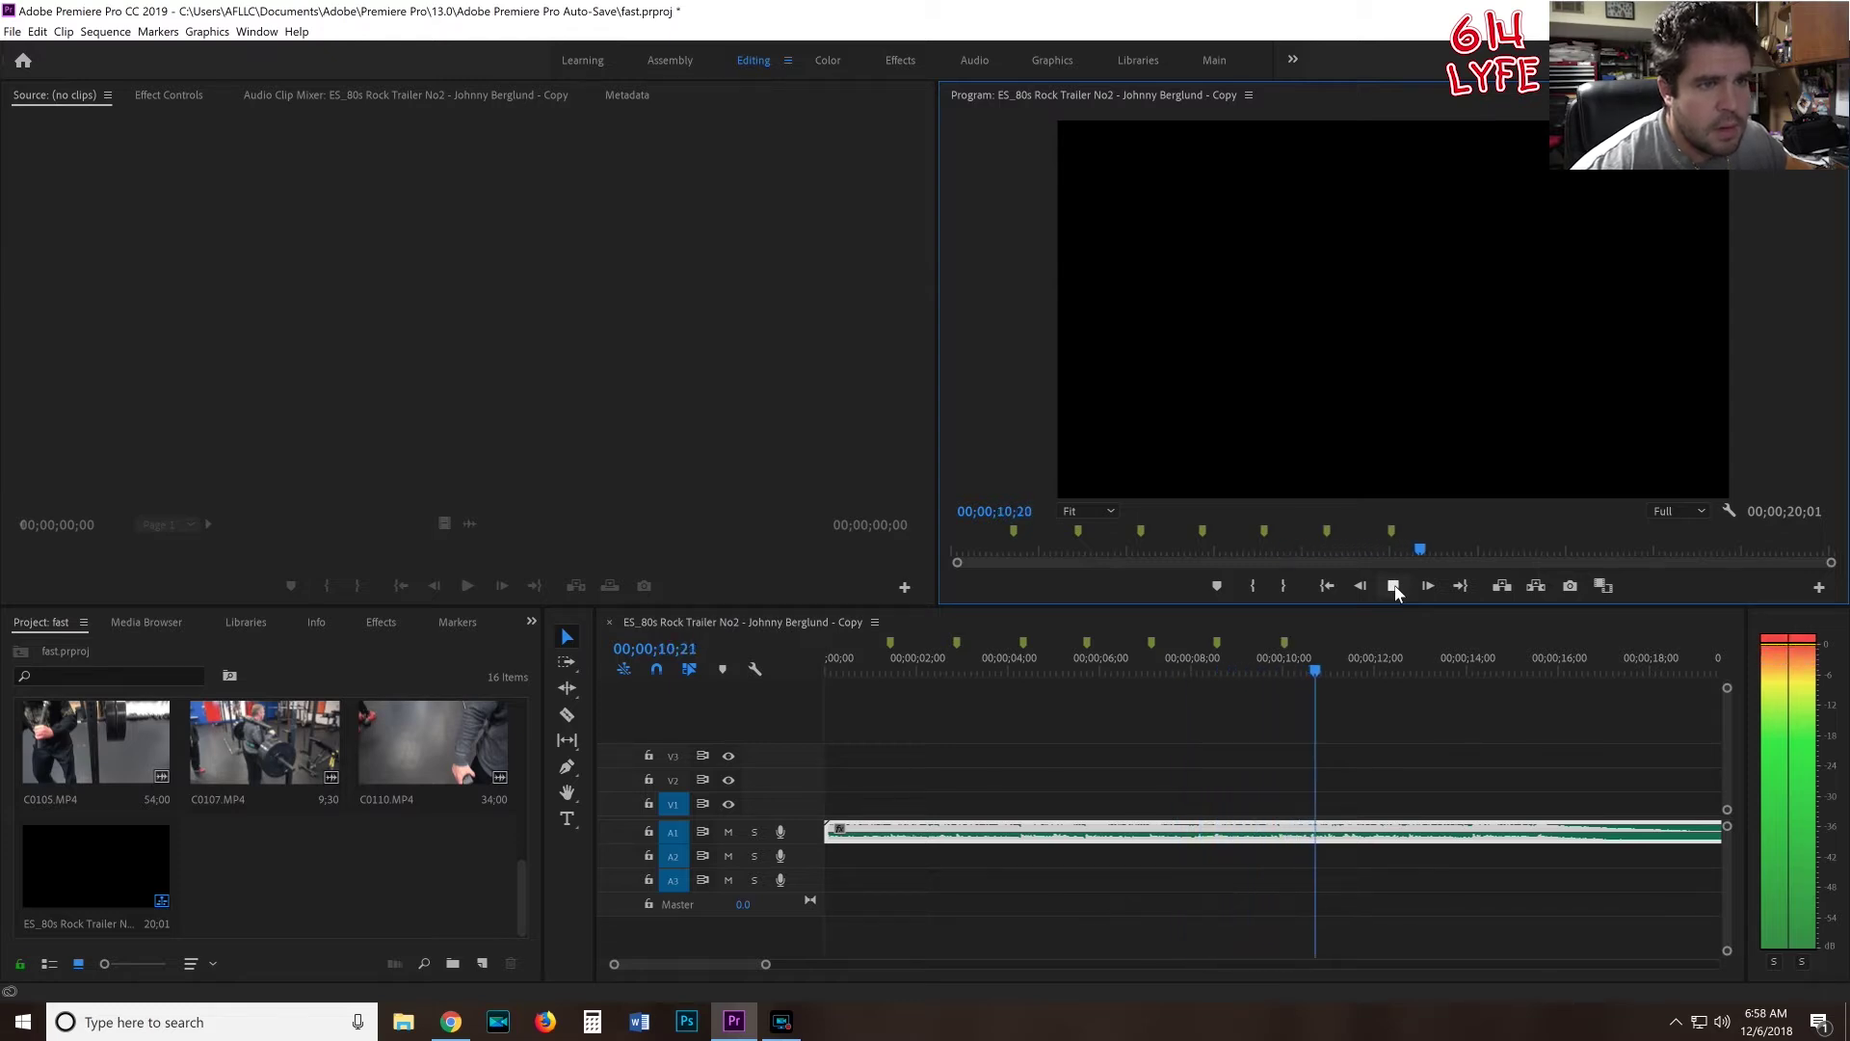
{"action": "key", "text": "m"}
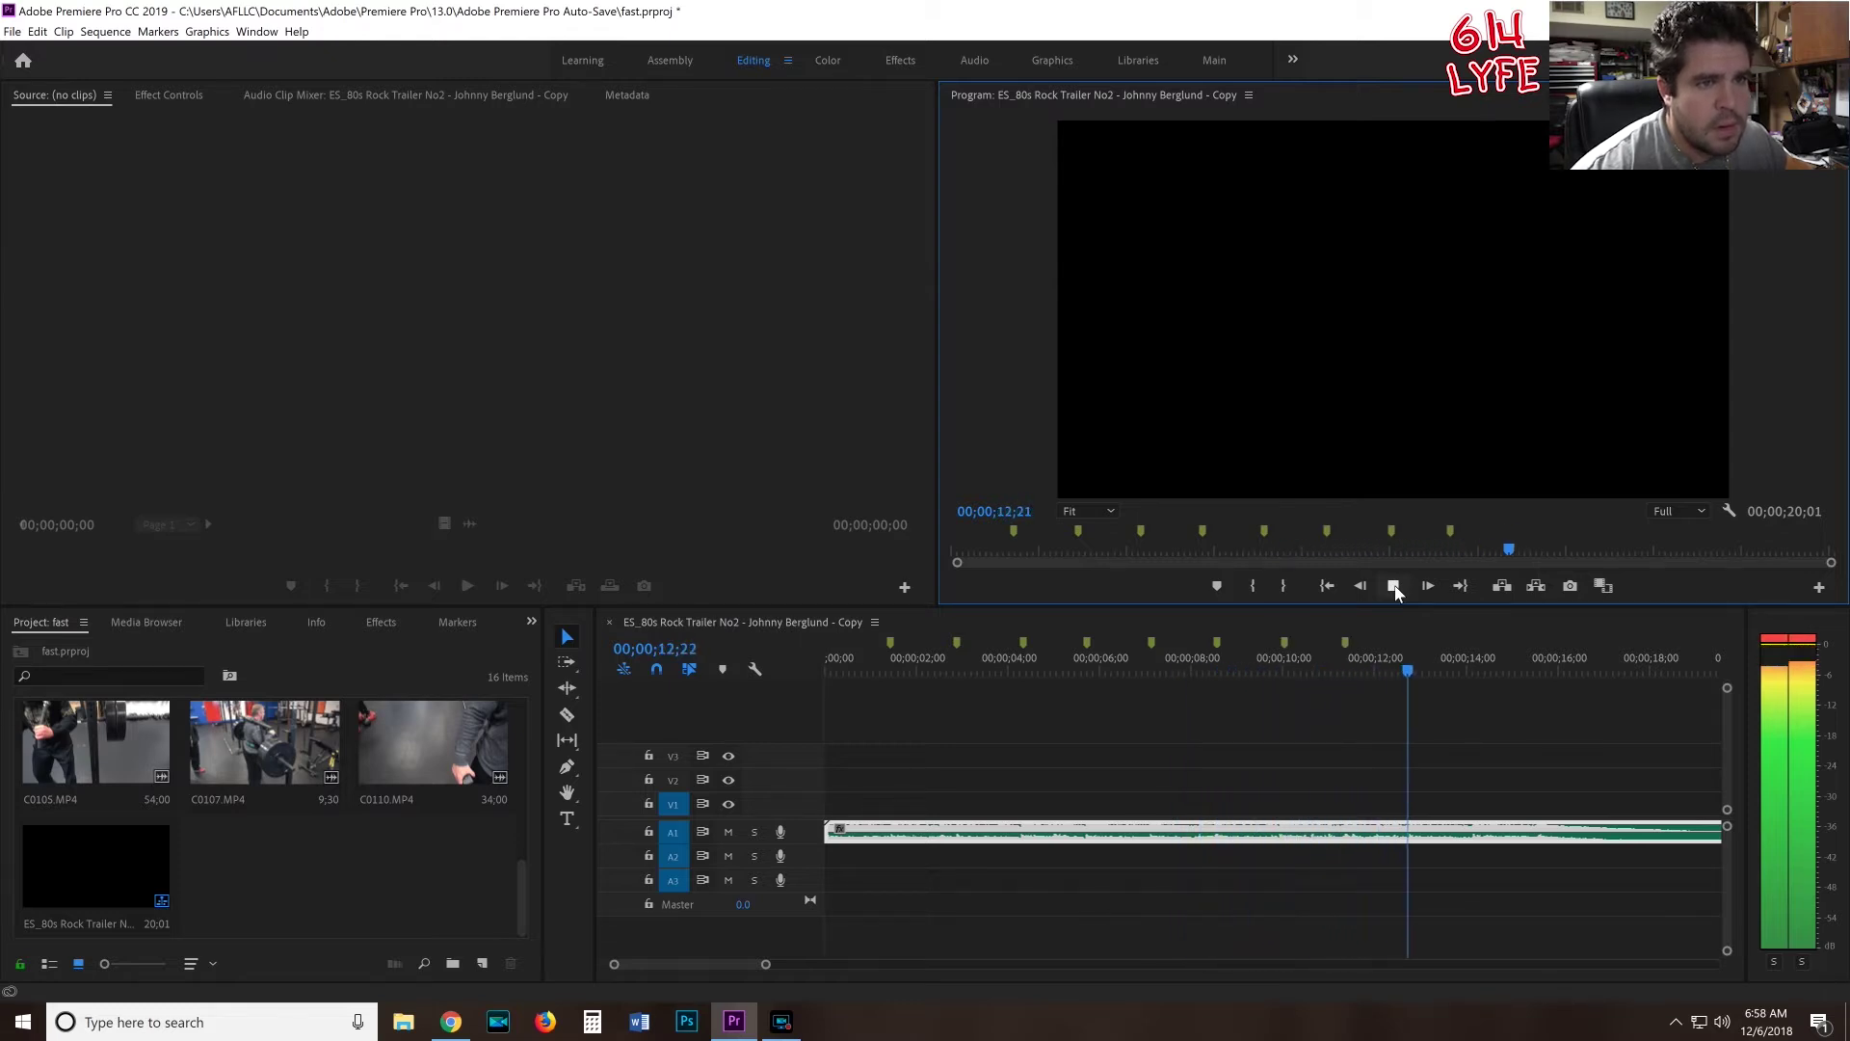
{"action": "key", "text": "m"}
{"action": "key", "text": "m"}
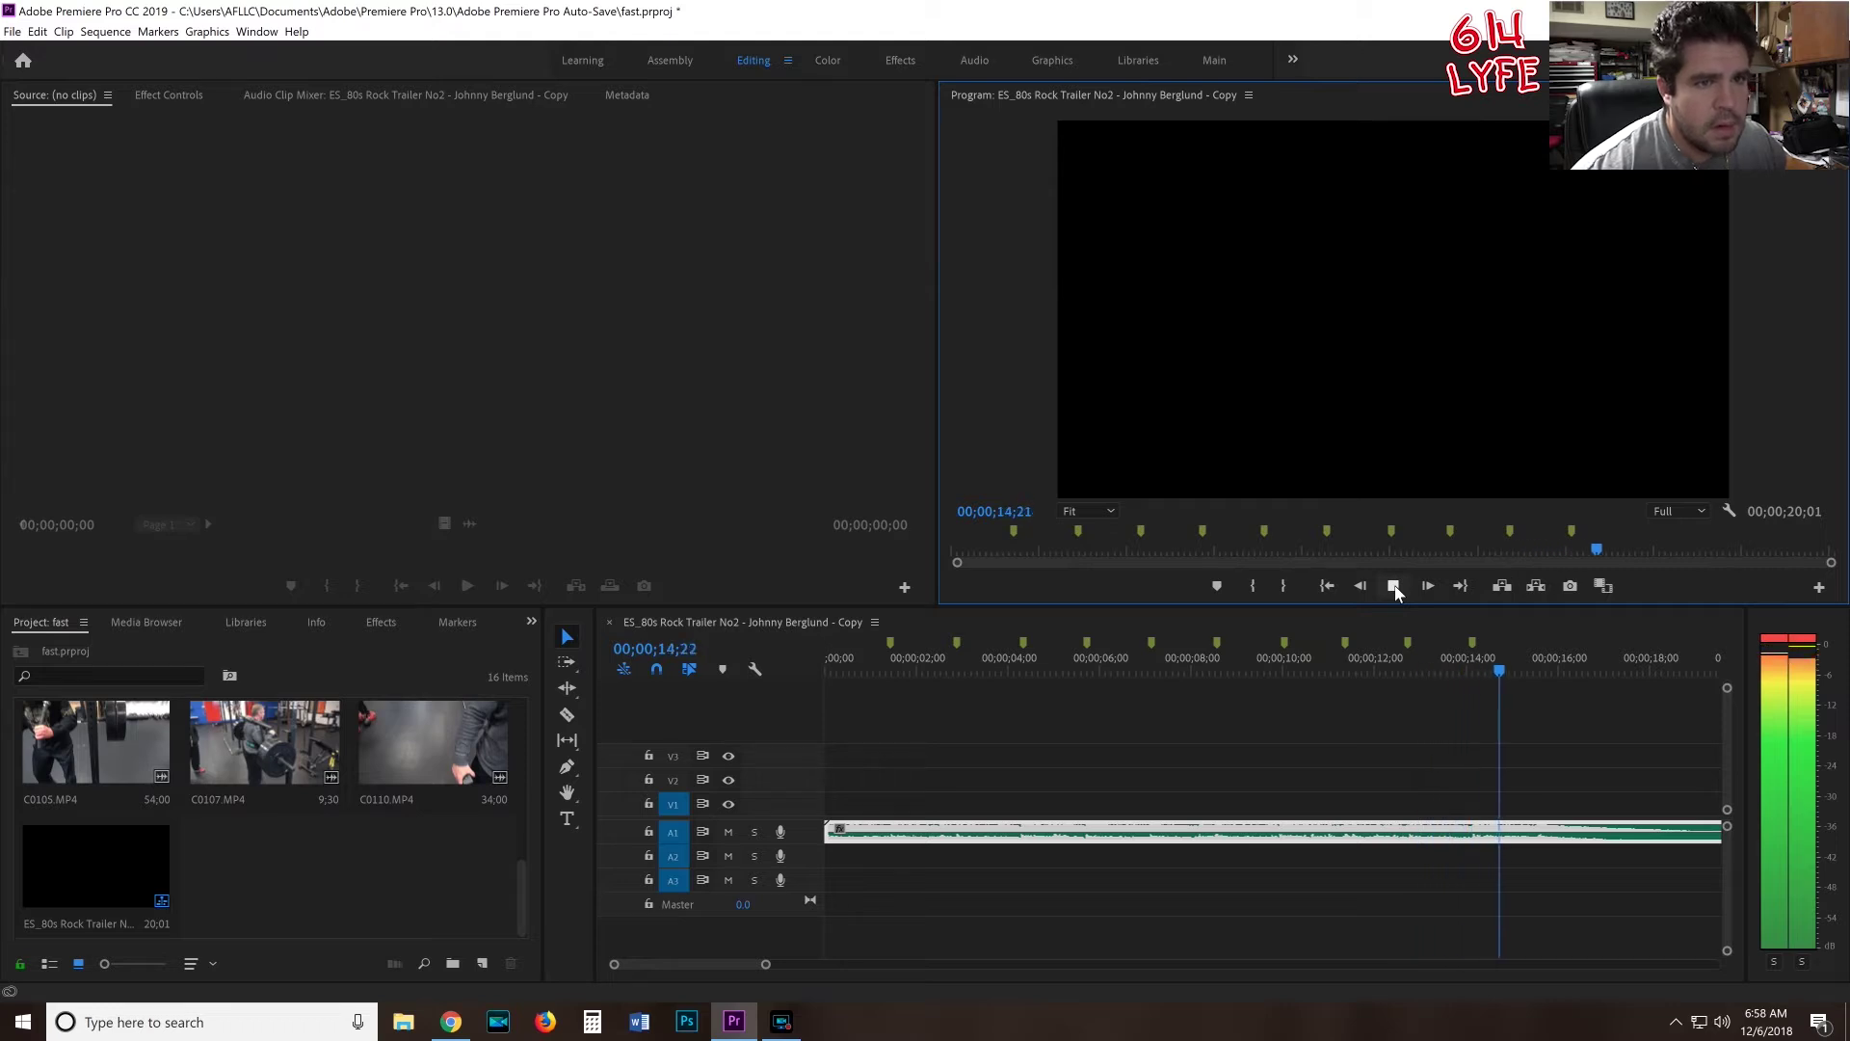
{"action": "key", "text": "m"}
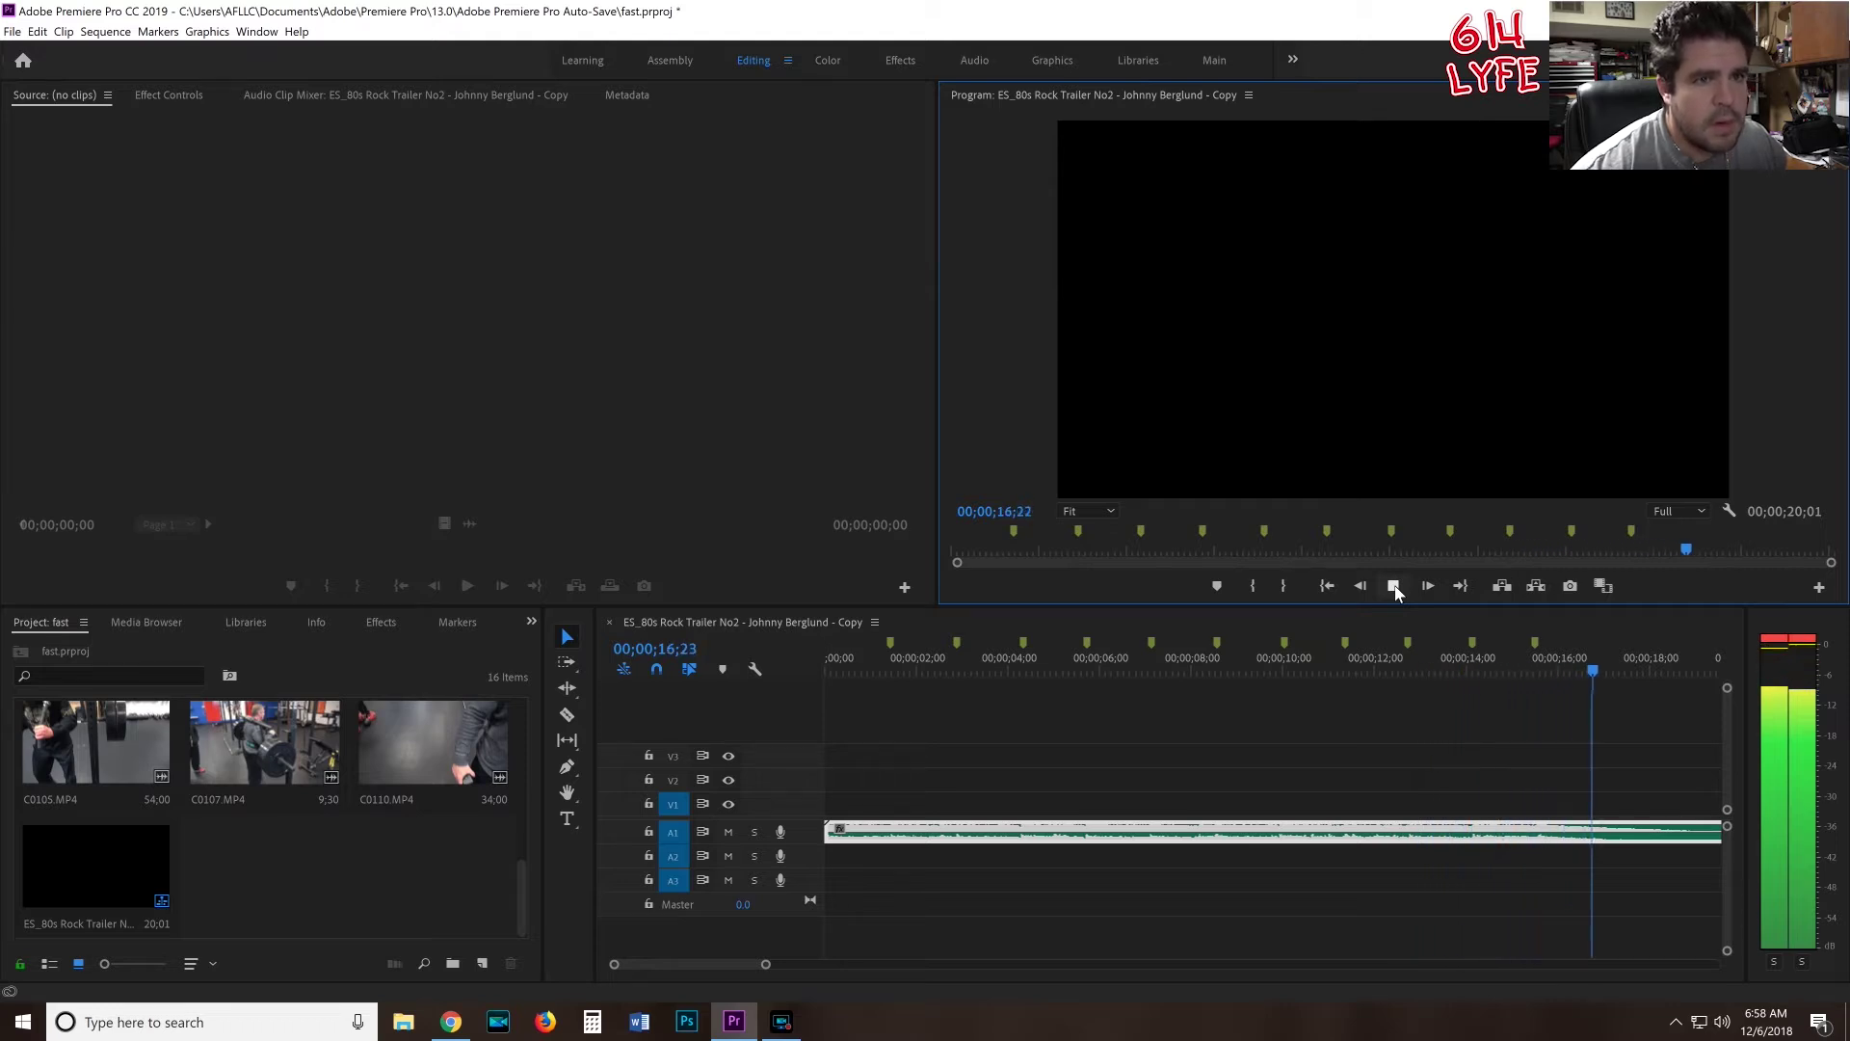
{"action": "left_click", "coordinate": [1394, 586]}
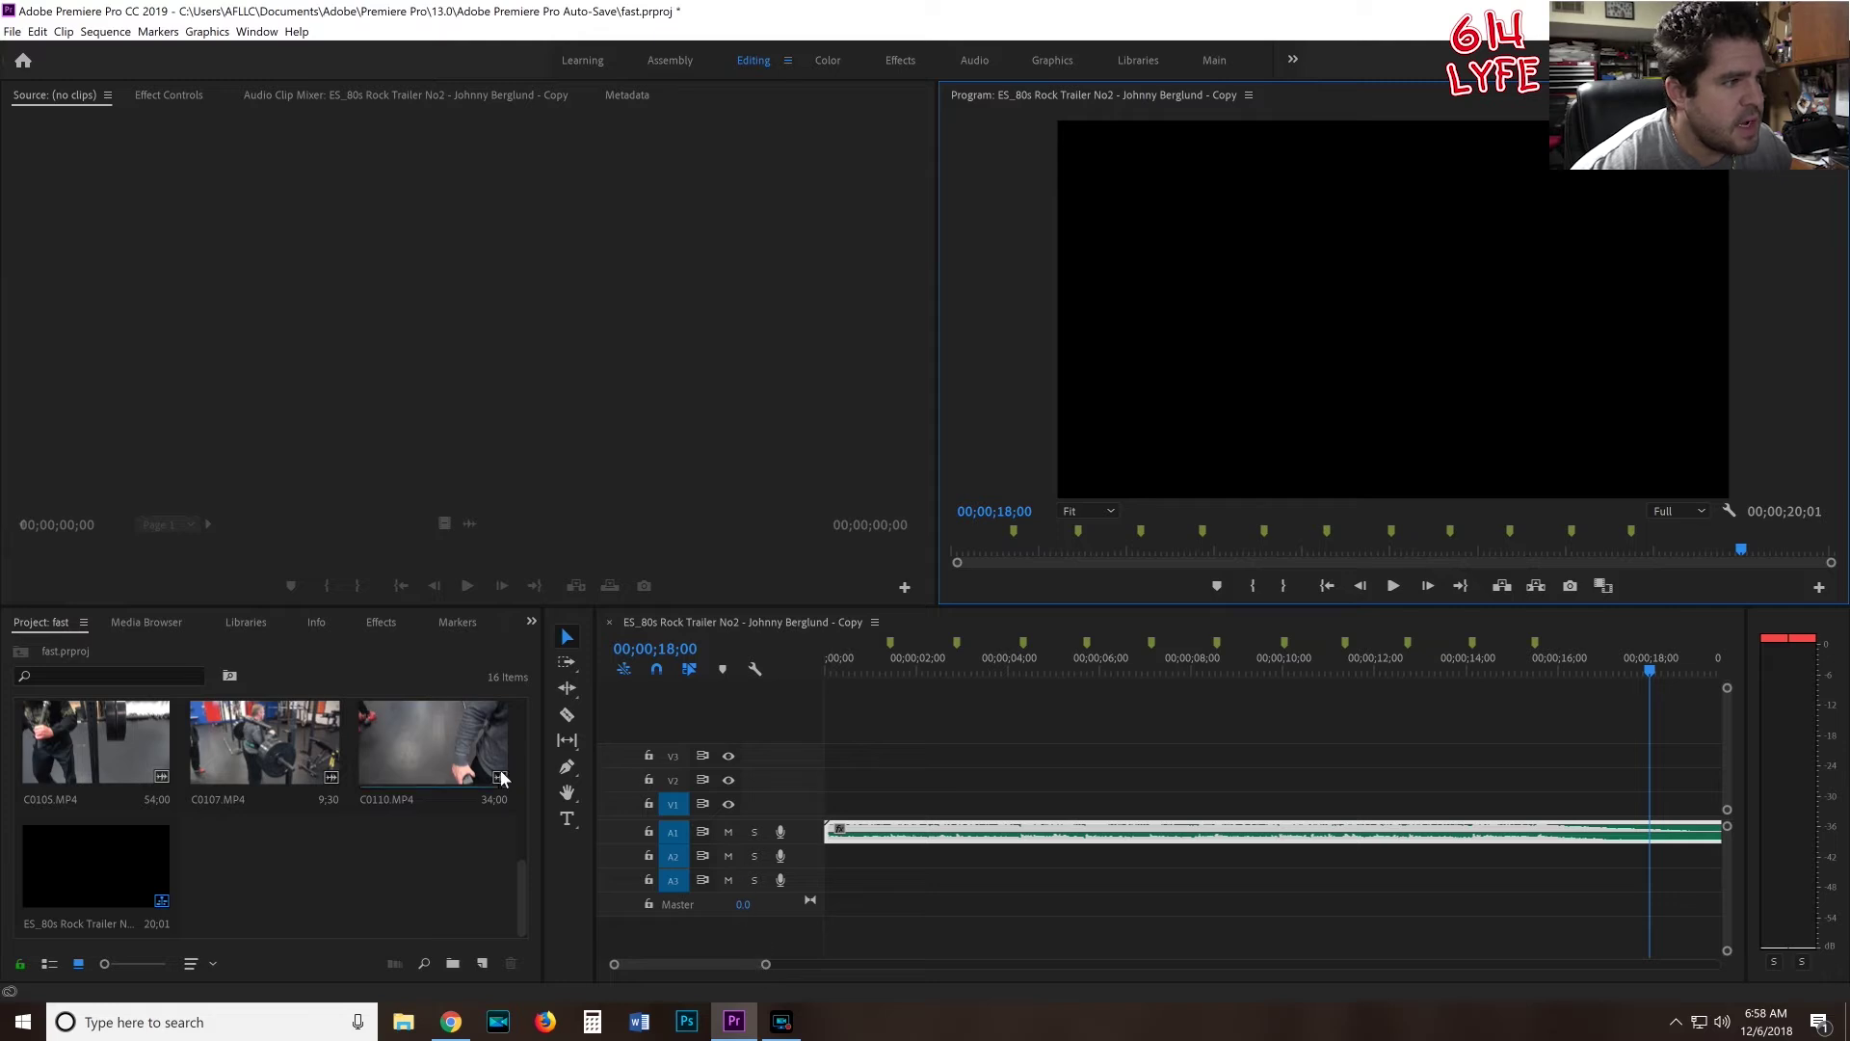
{"action": "scroll", "coordinate": [351, 877], "scroll_direction": "down", "scroll_amount": 5}
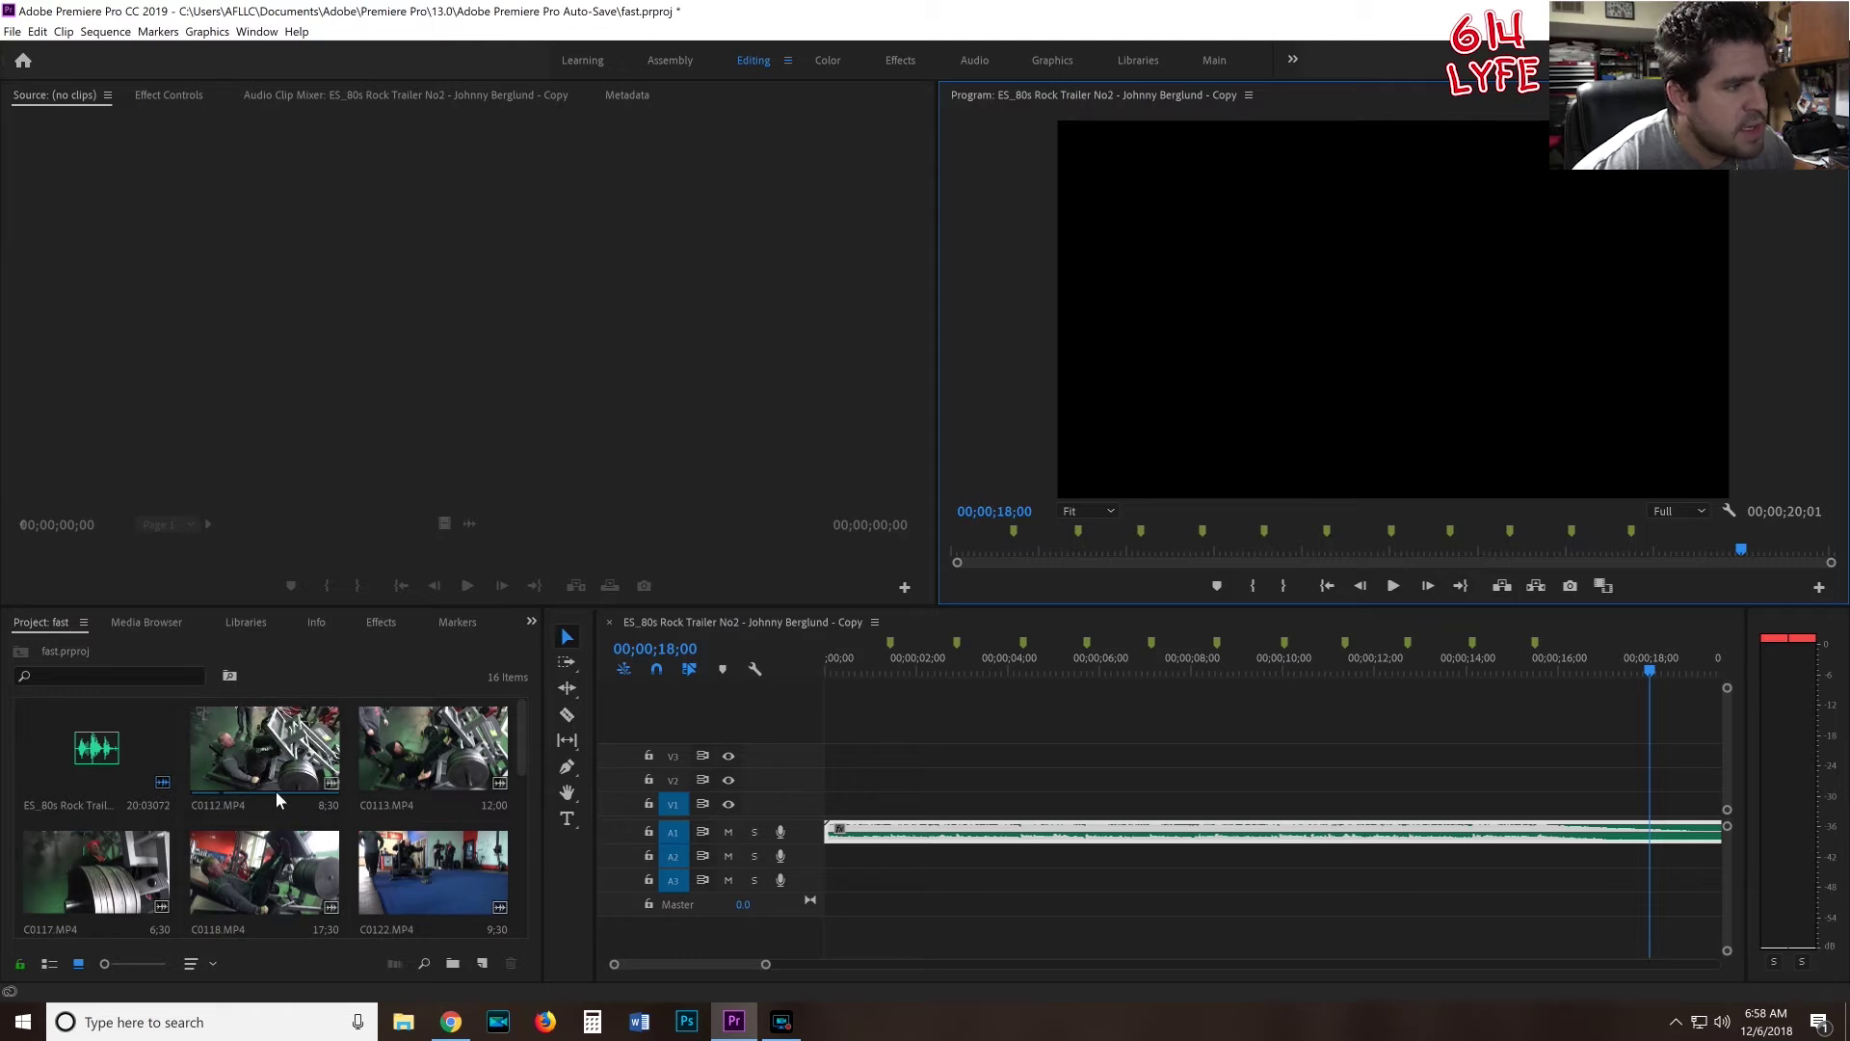
{"action": "left_click", "coordinate": [236, 758]}
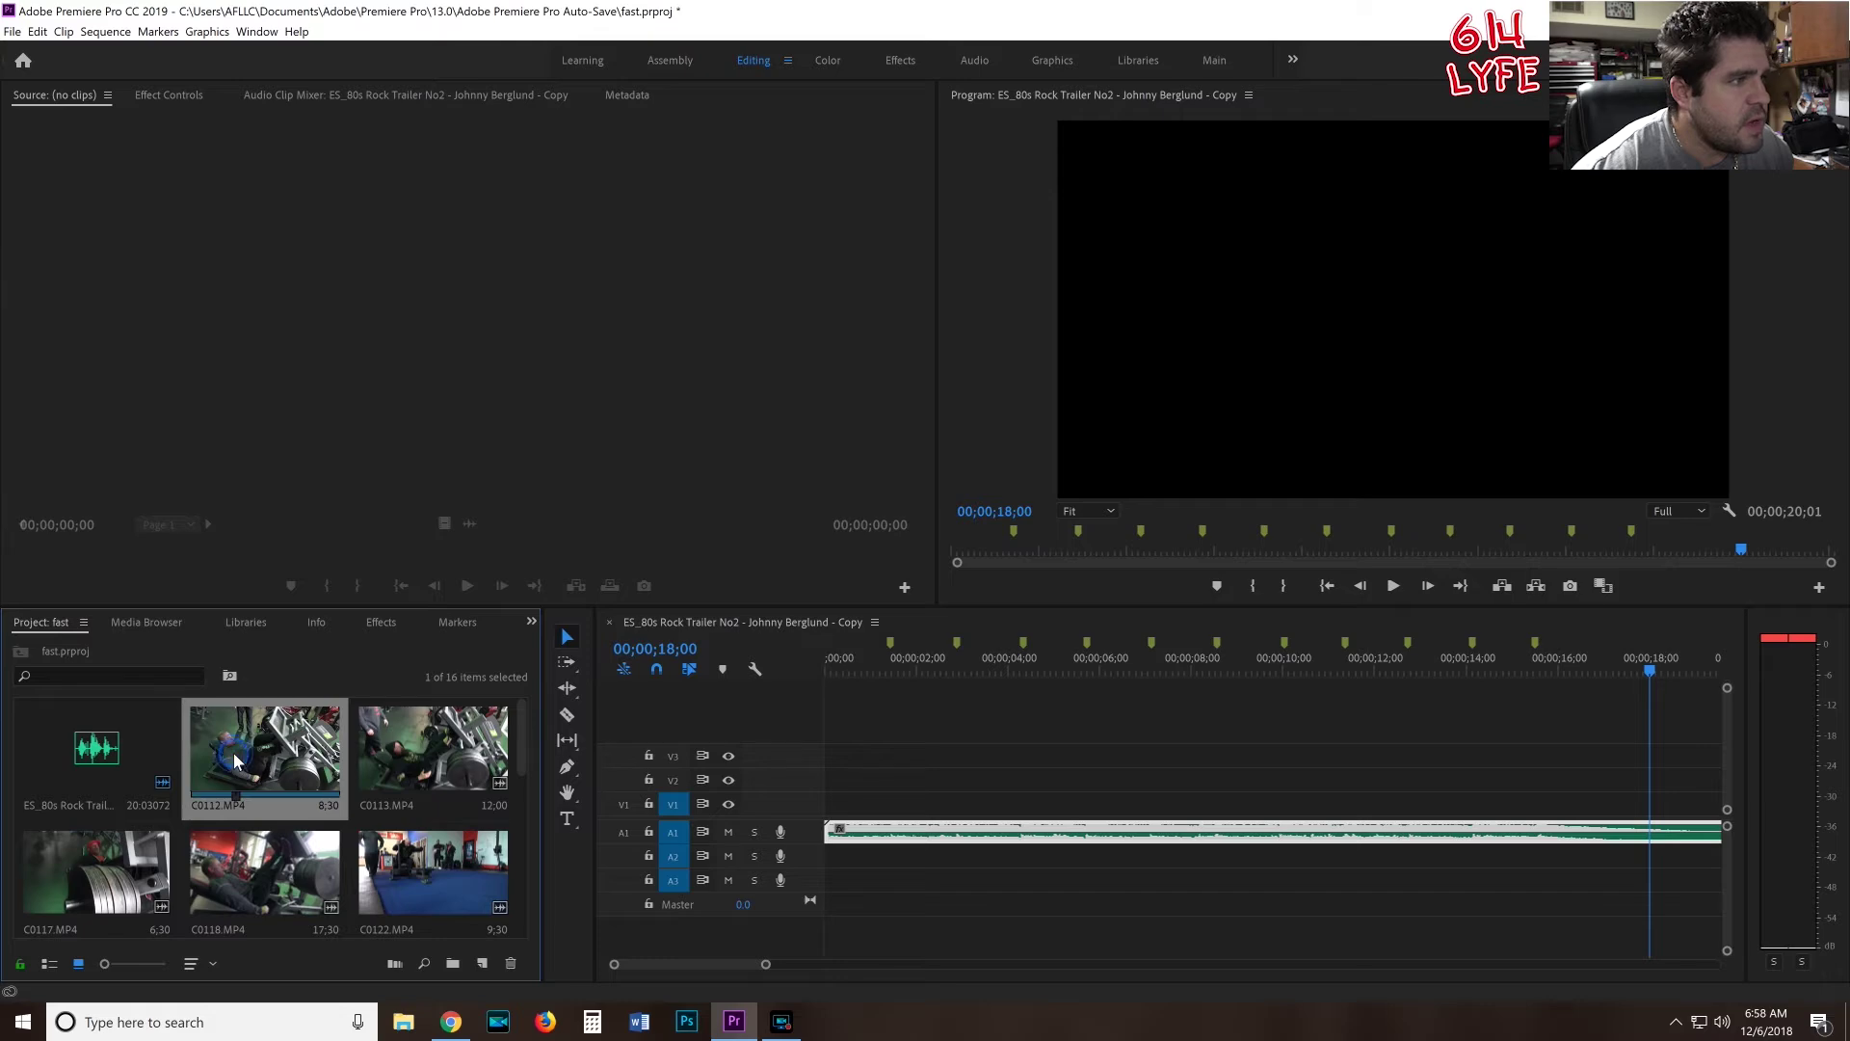
- Set In and Out points on C0112 for a 3;37 range, then select C0113
{"action": "double_click", "coordinate": [237, 760]}
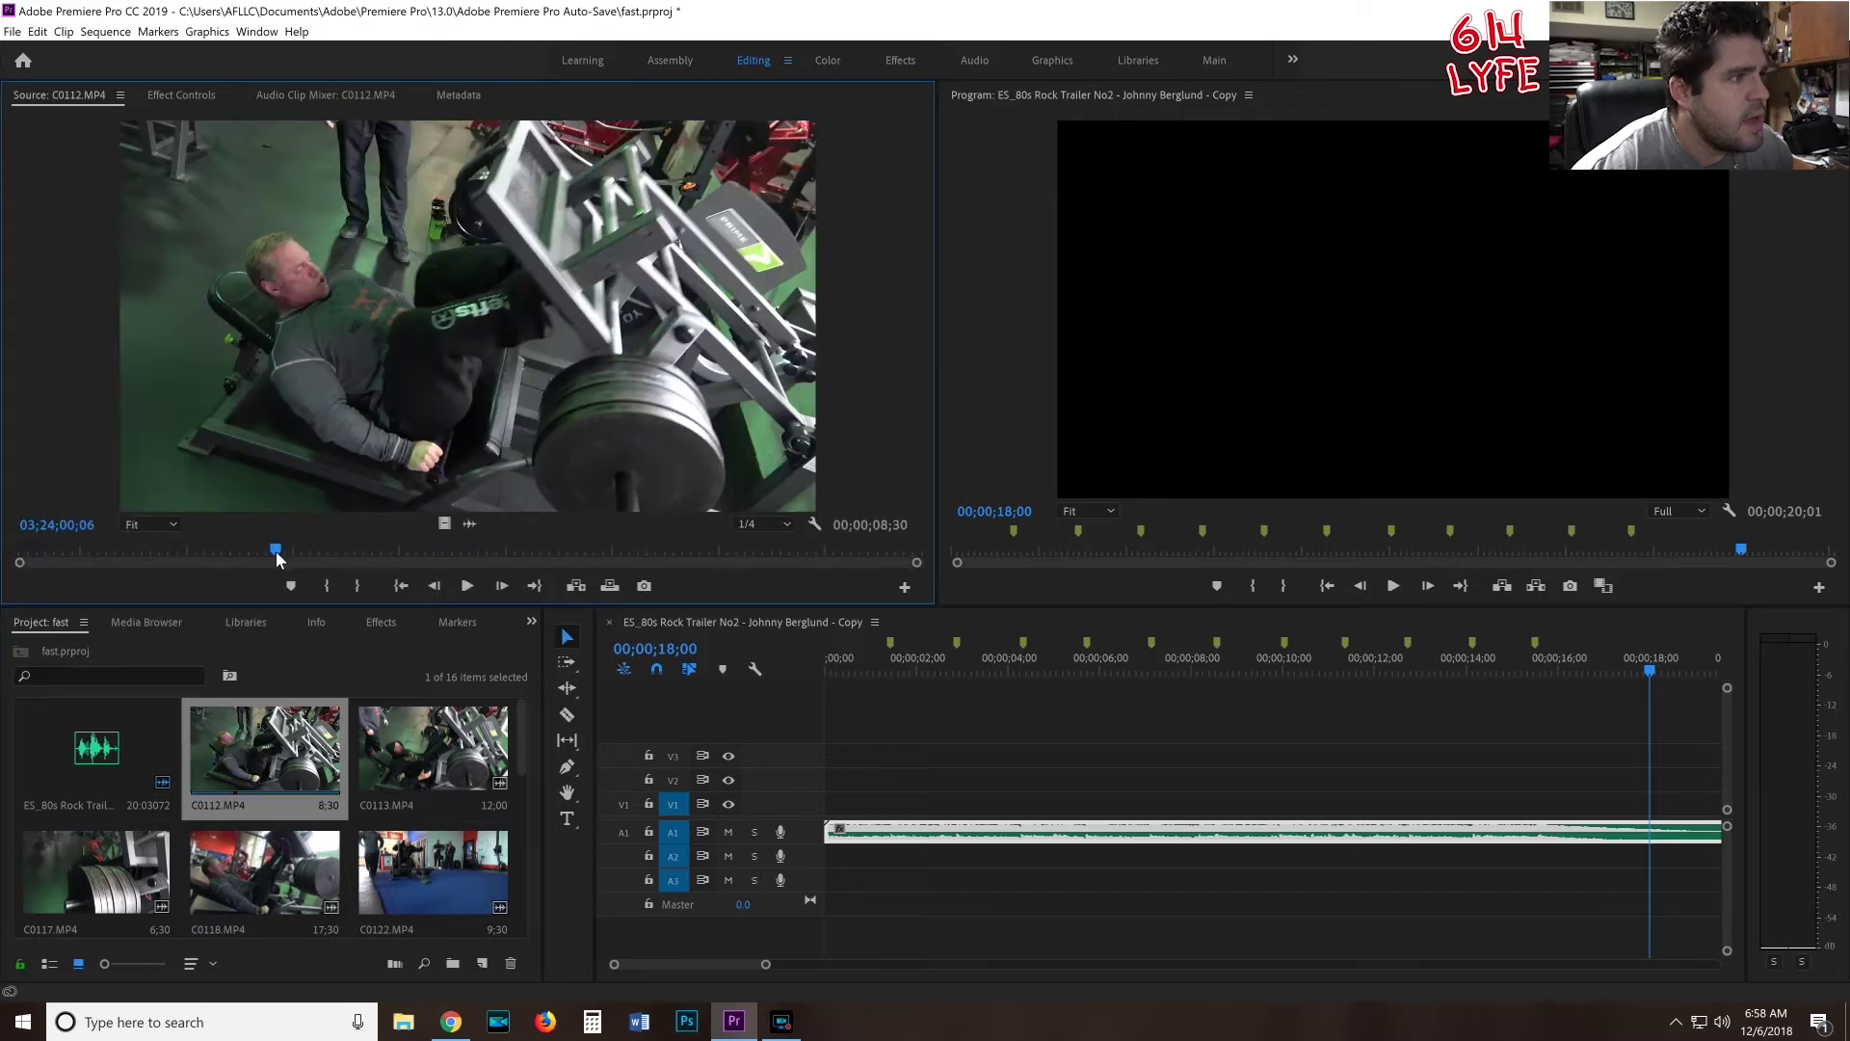
{"action": "mouse_move", "coordinate": [276, 552]}
{"action": "left_mouse_down"}
{"action": "mouse_move", "coordinate": [232, 547]}
{"action": "mouse_move", "coordinate": [302, 548]}
{"action": "mouse_move", "coordinate": [253, 554]}
{"action": "left_mouse_up"}
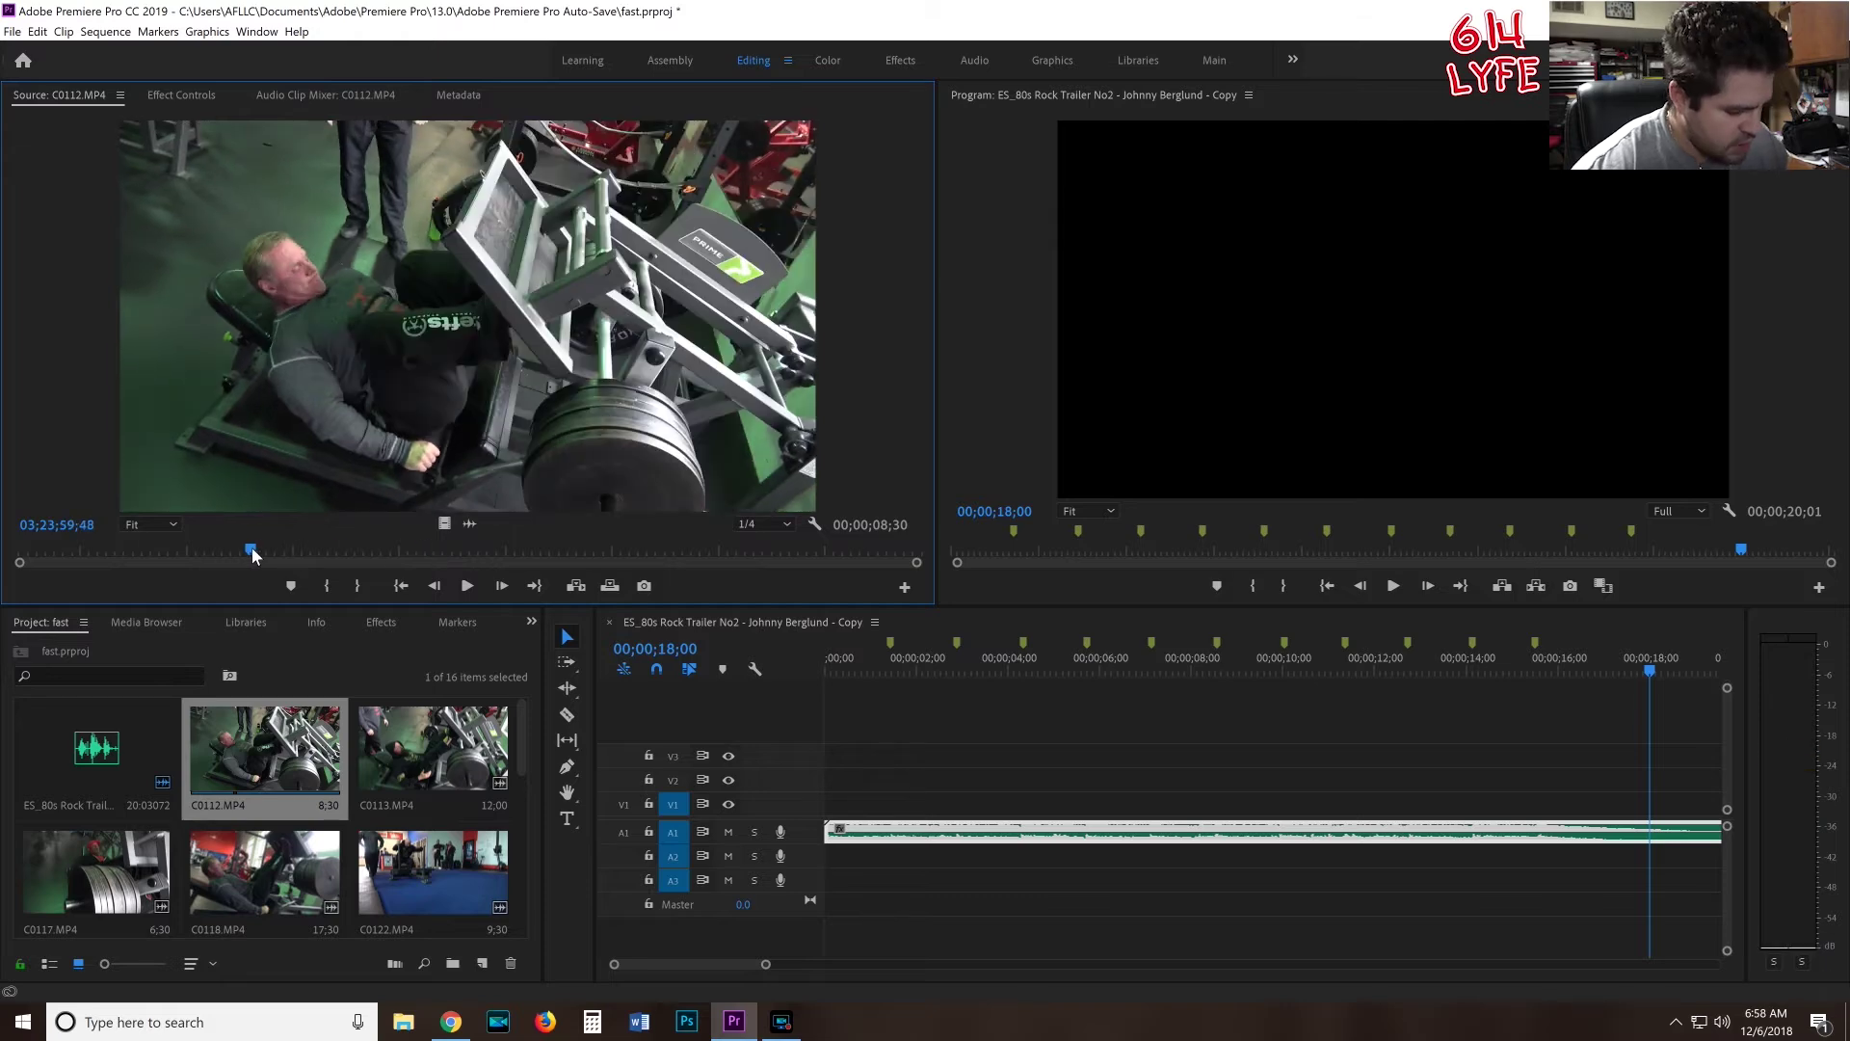
{"action": "key", "text": "i"}
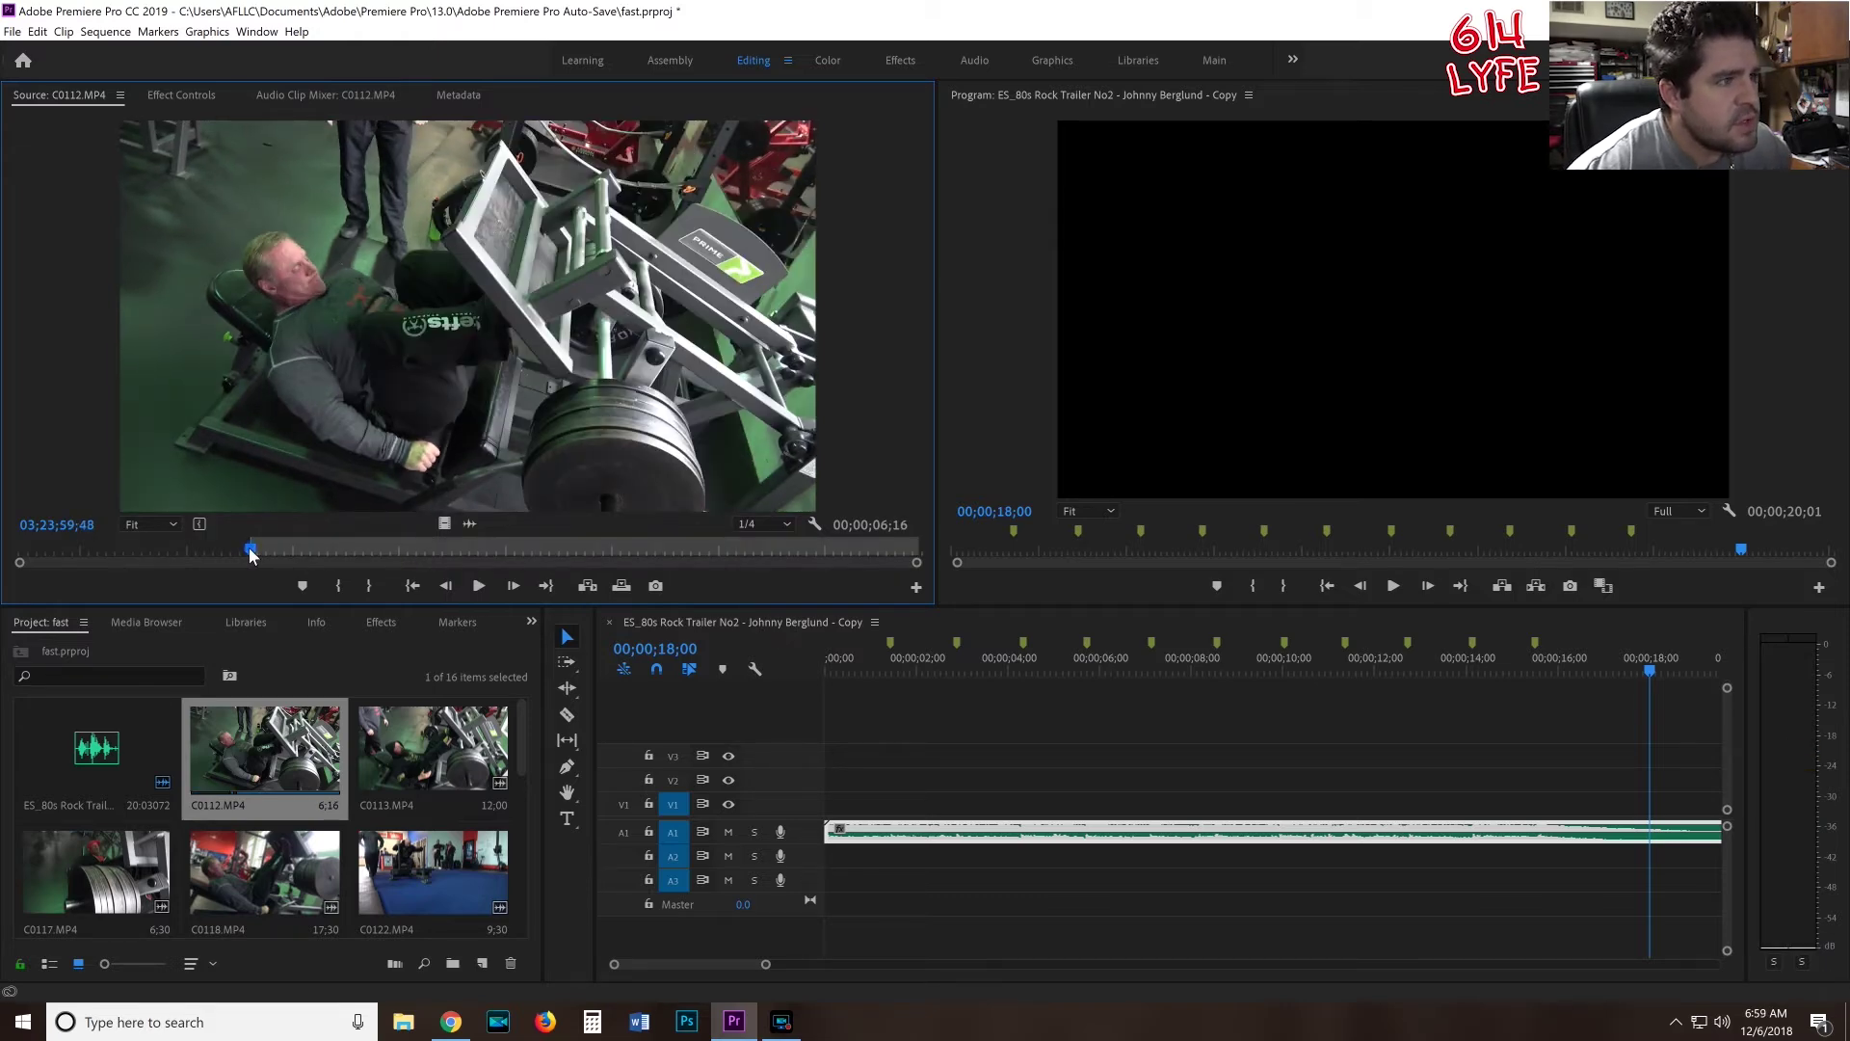
{"action": "left_click_drag", "start_coordinate": [250, 551], "coordinate": [633, 559]}
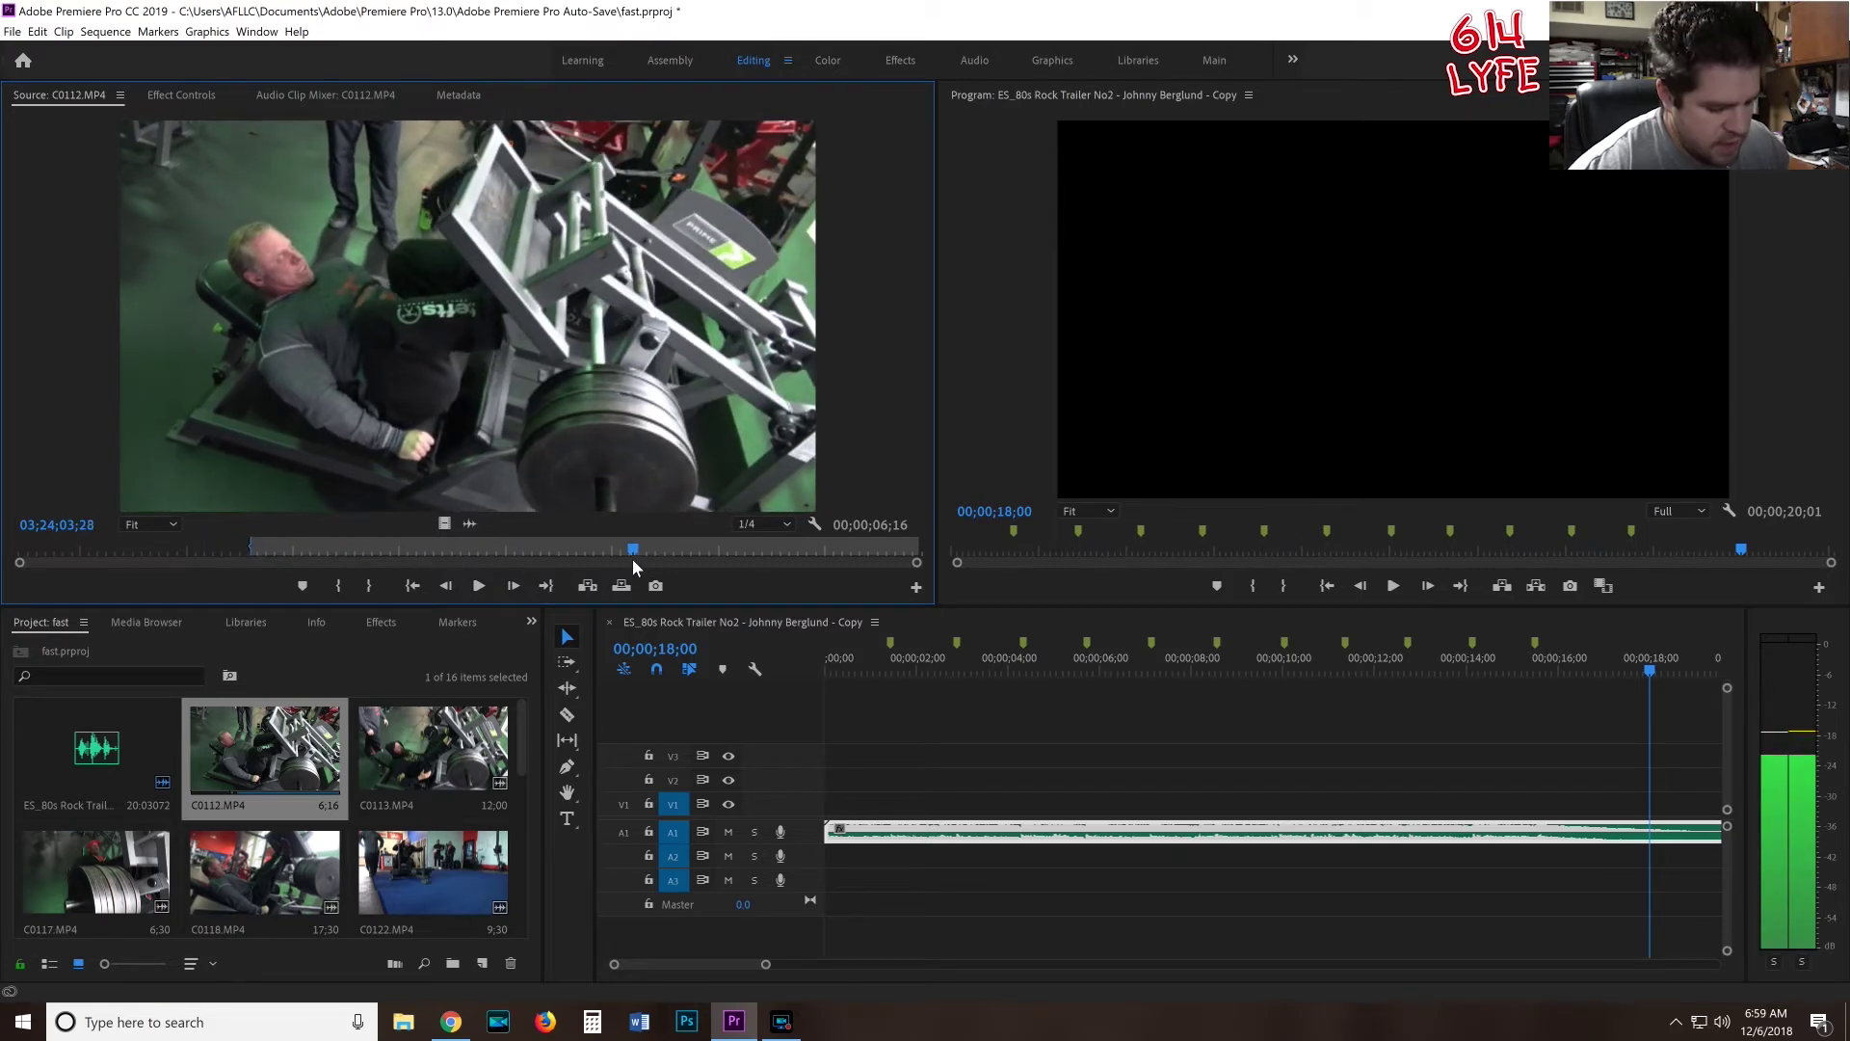
{"action": "key", "text": "o"}
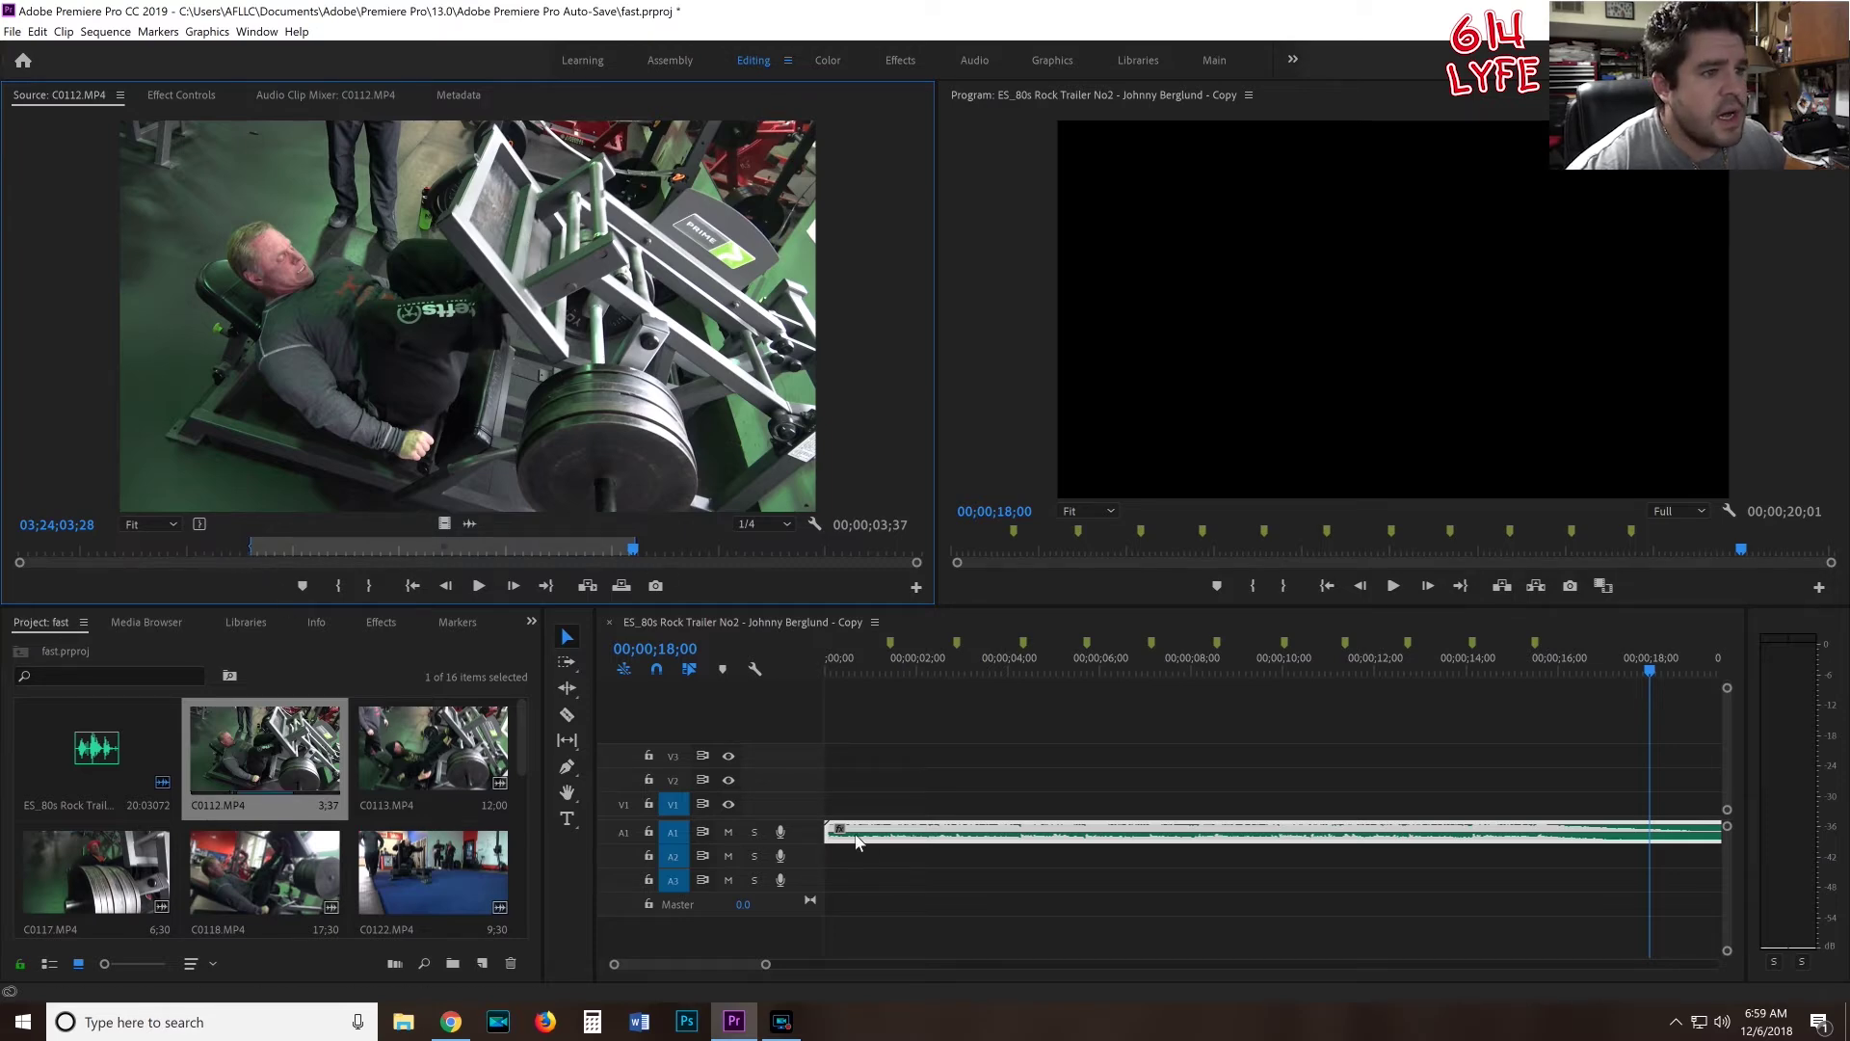
{"action": "left_click", "coordinate": [442, 756]}
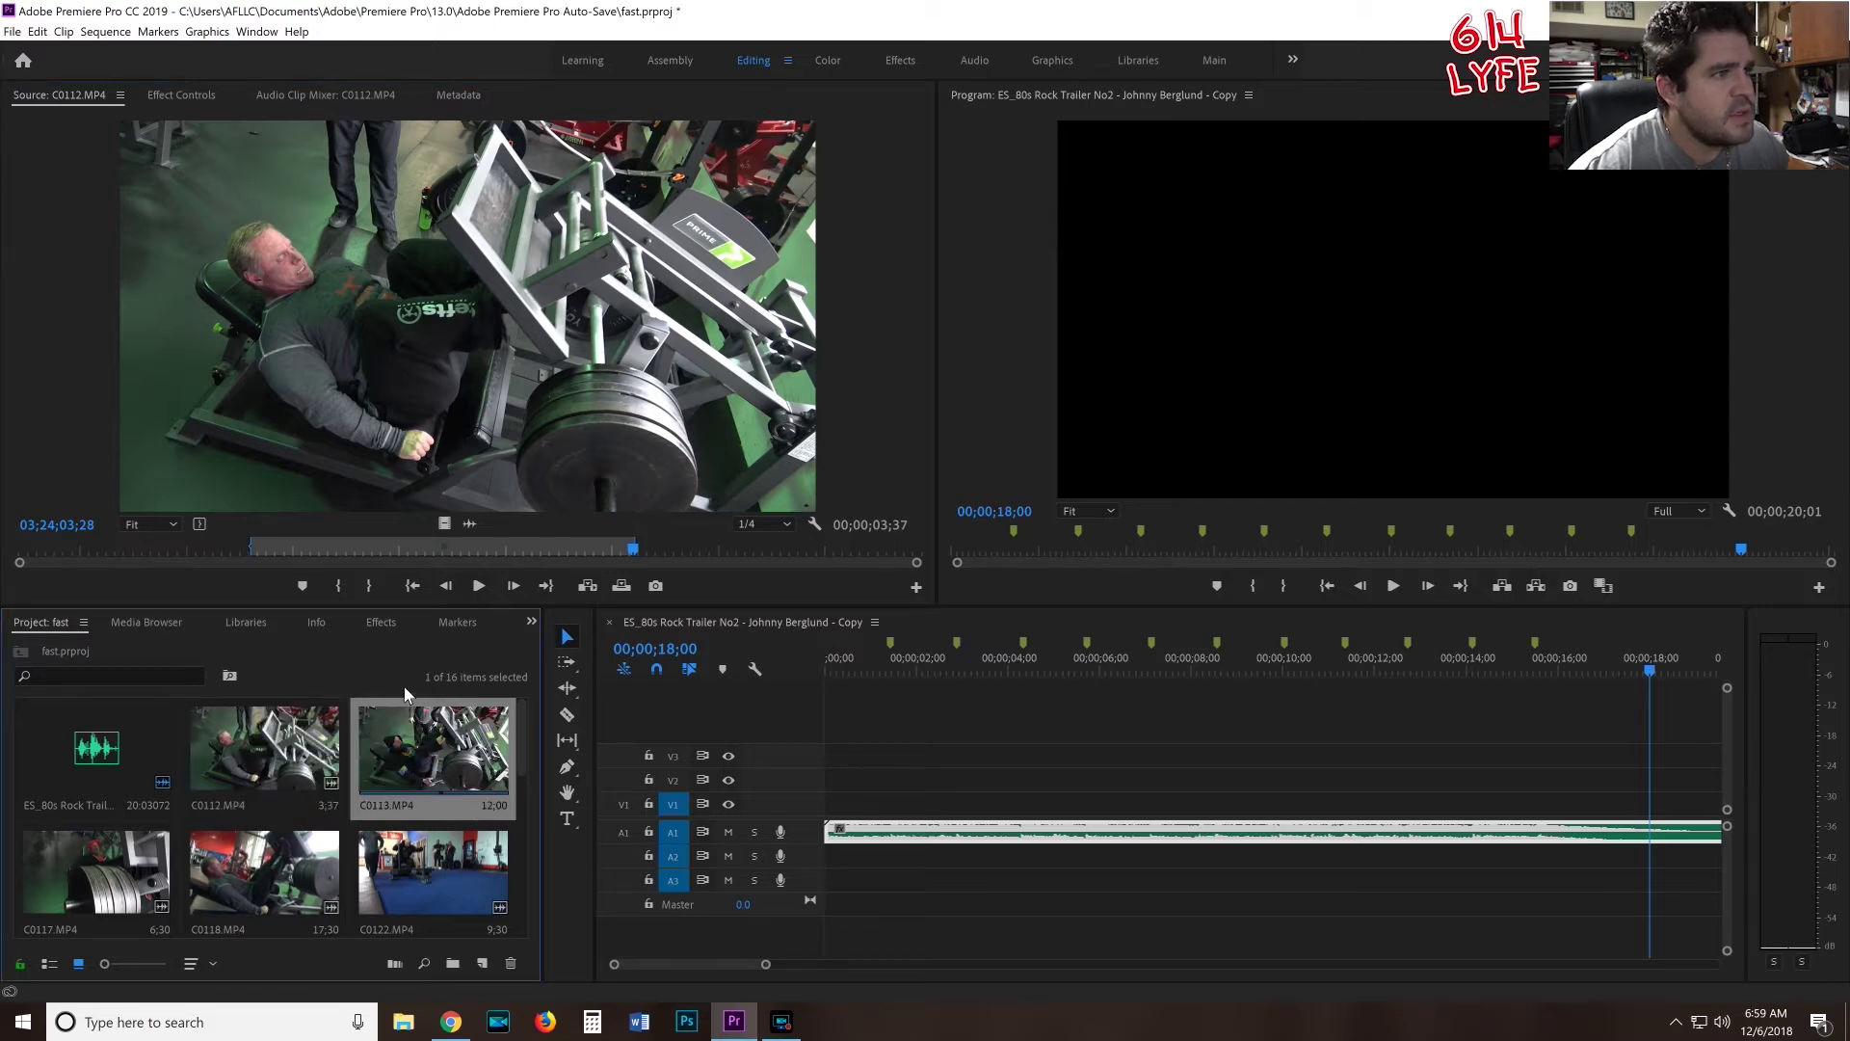
- Mark a 5;56 In-to-Out range on clip C0113 in the Source monitor
{"action": "double_click", "coordinate": [390, 766]}
{"action": "left_click_drag", "start_coordinate": [434, 553], "coordinate": [743, 552]}
{"action": "key", "text": "i"}
{"action": "key", "text": "o"}
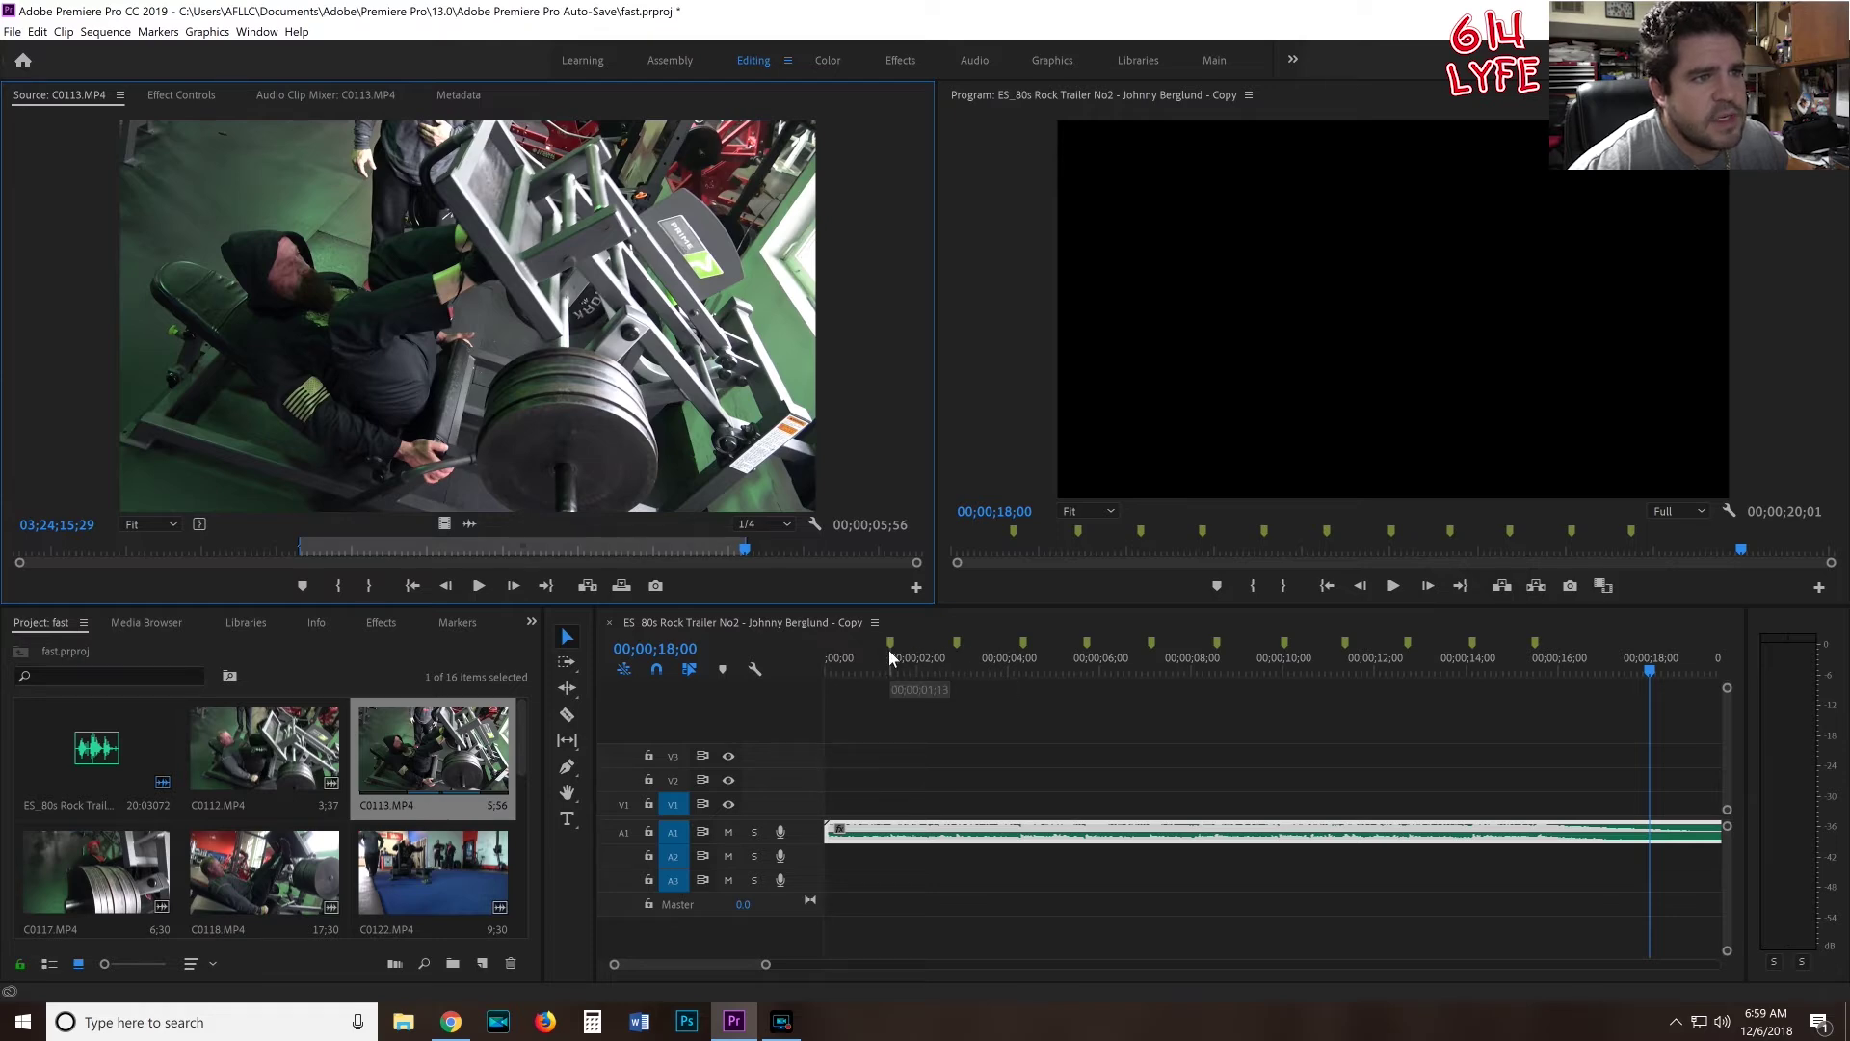
- Mark a 3;21 In-to-Out range on clip C0117, then load C0110 in the Source monitor
{"action": "left_click", "coordinate": [82, 879]}
{"action": "double_click", "coordinate": [82, 879]}
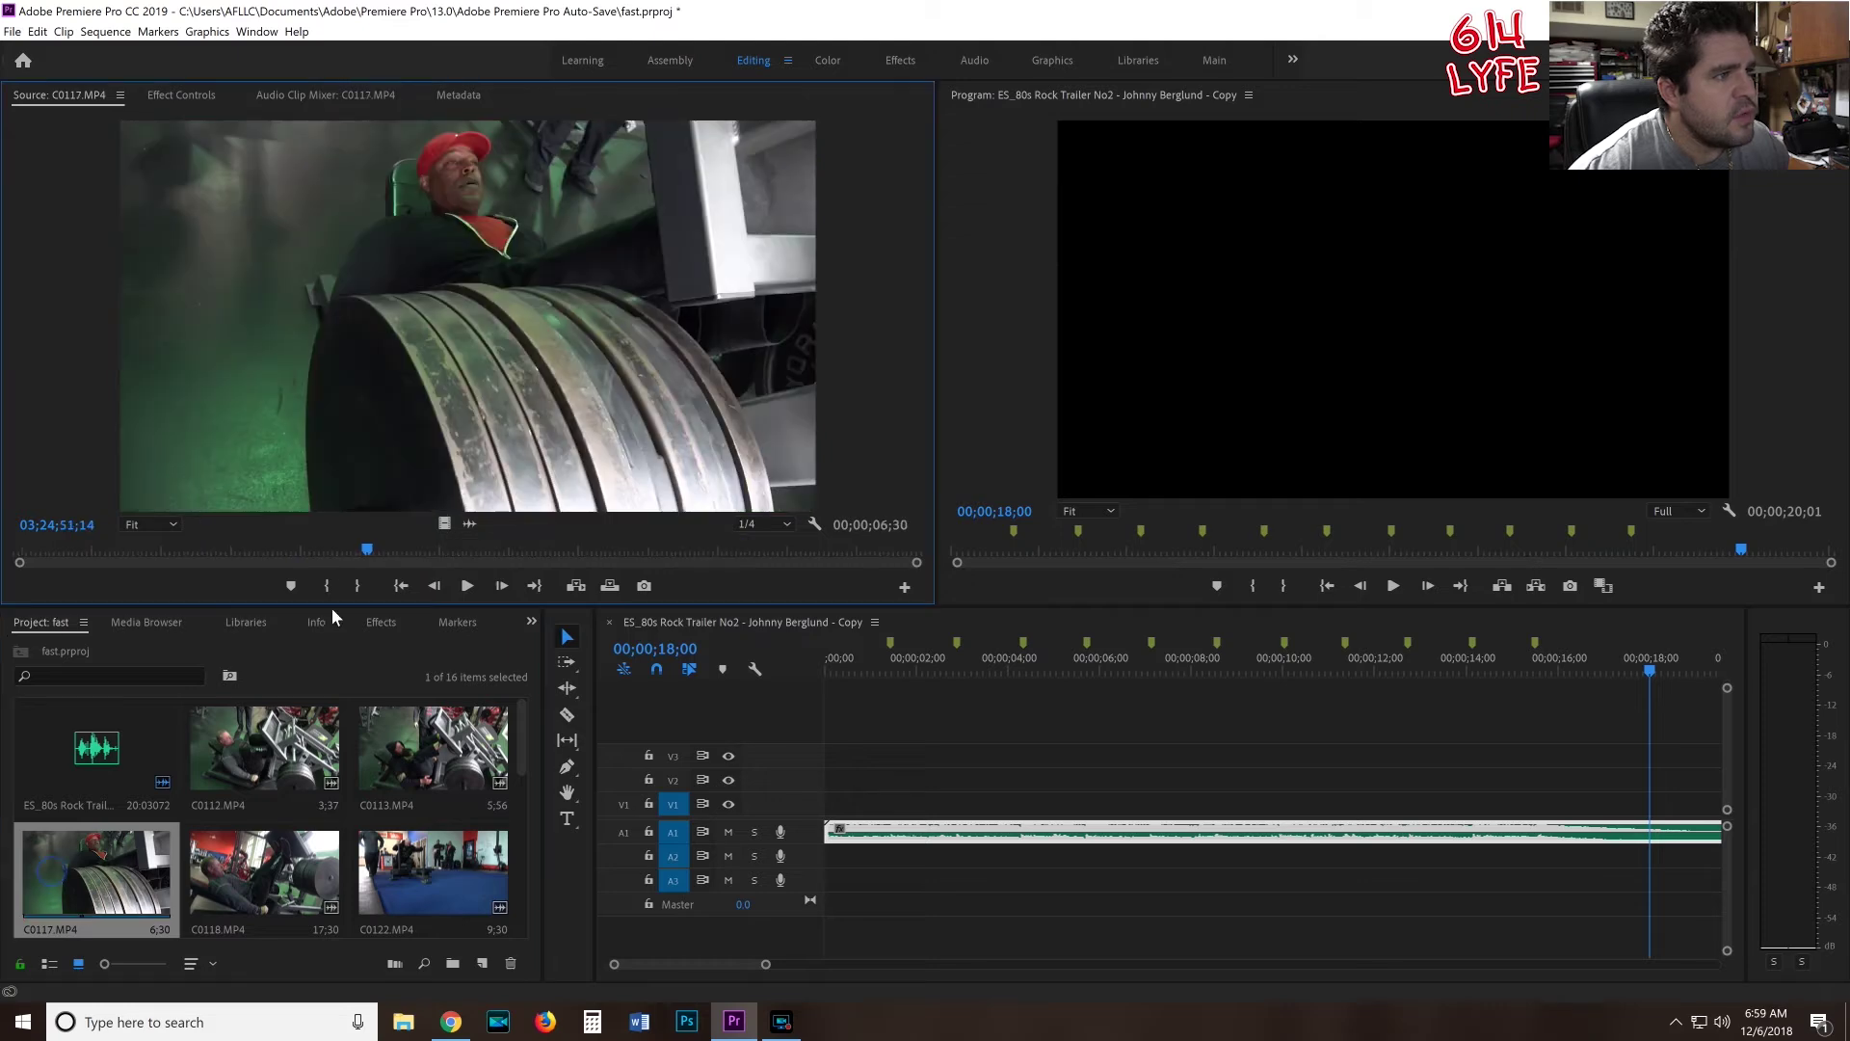
{"action": "left_click_drag", "start_coordinate": [363, 552], "coordinate": [59, 558]}
{"action": "key", "text": "i"}
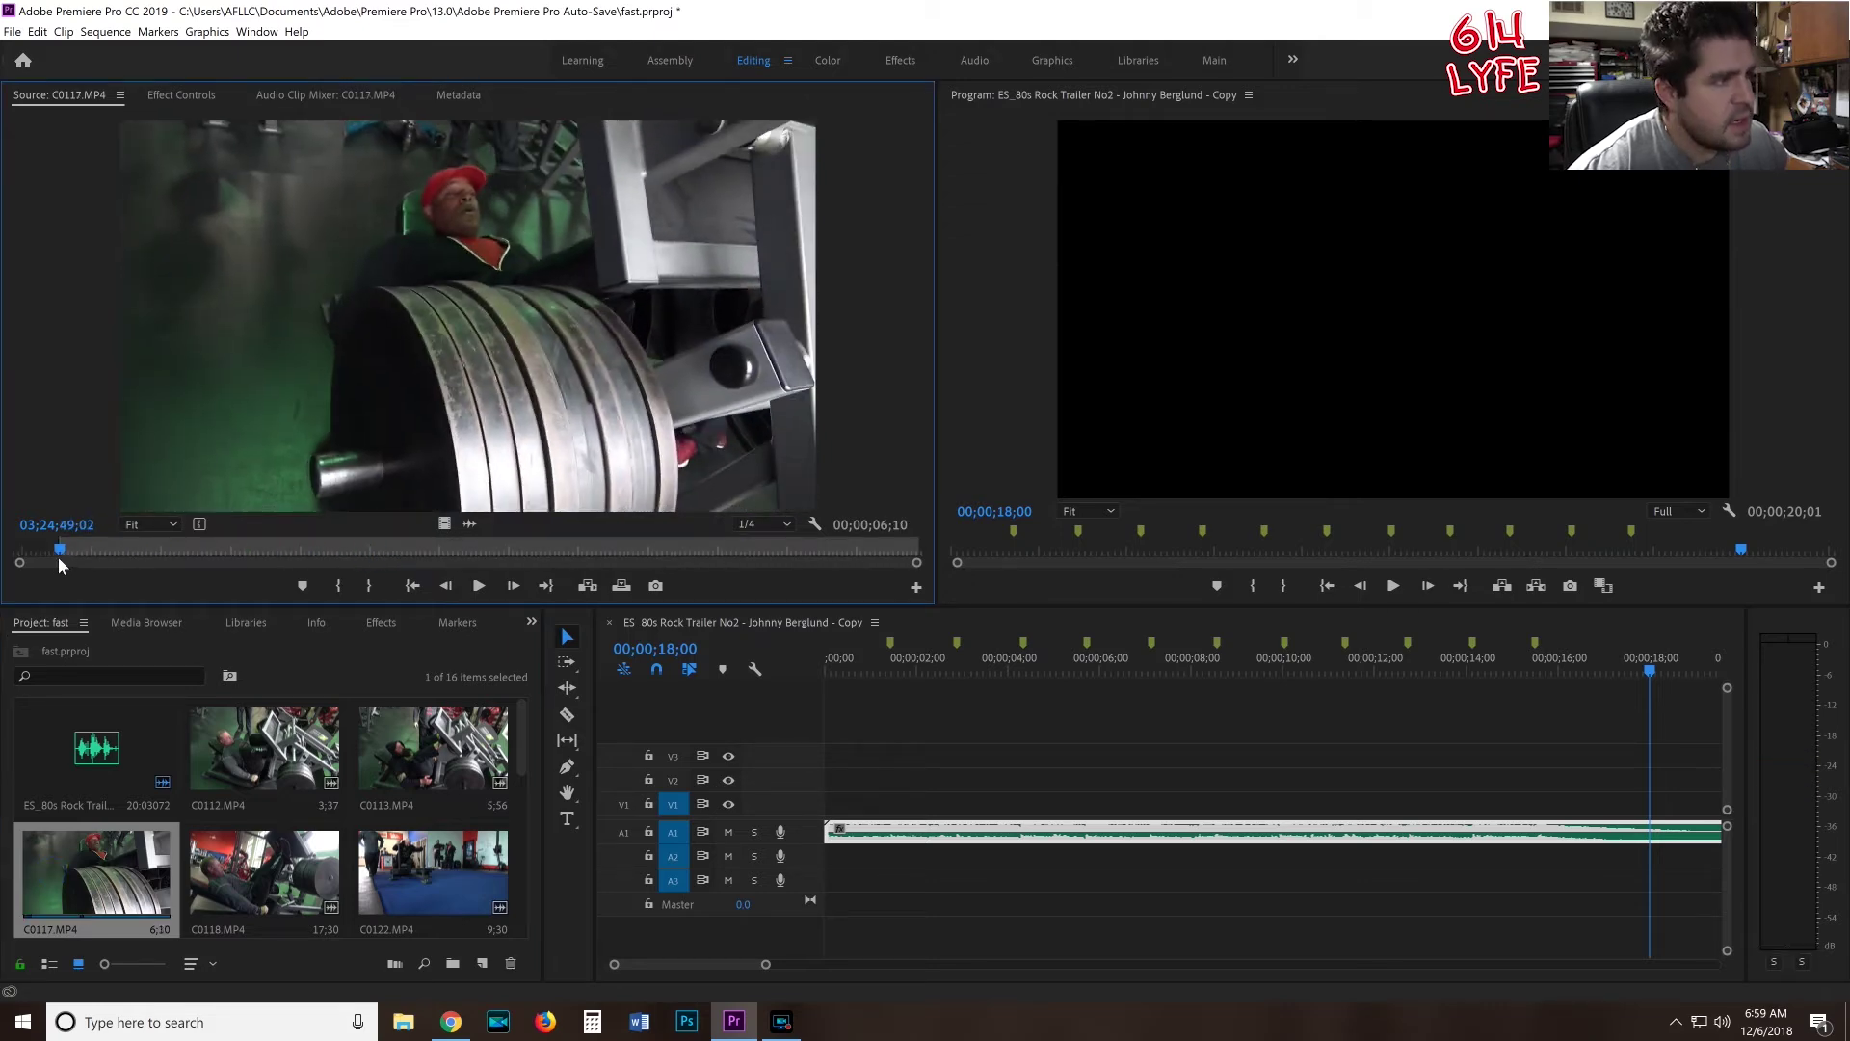
{"action": "left_click", "coordinate": [118, 551]}
{"action": "left_click_drag", "start_coordinate": [216, 551], "coordinate": [522, 557]}
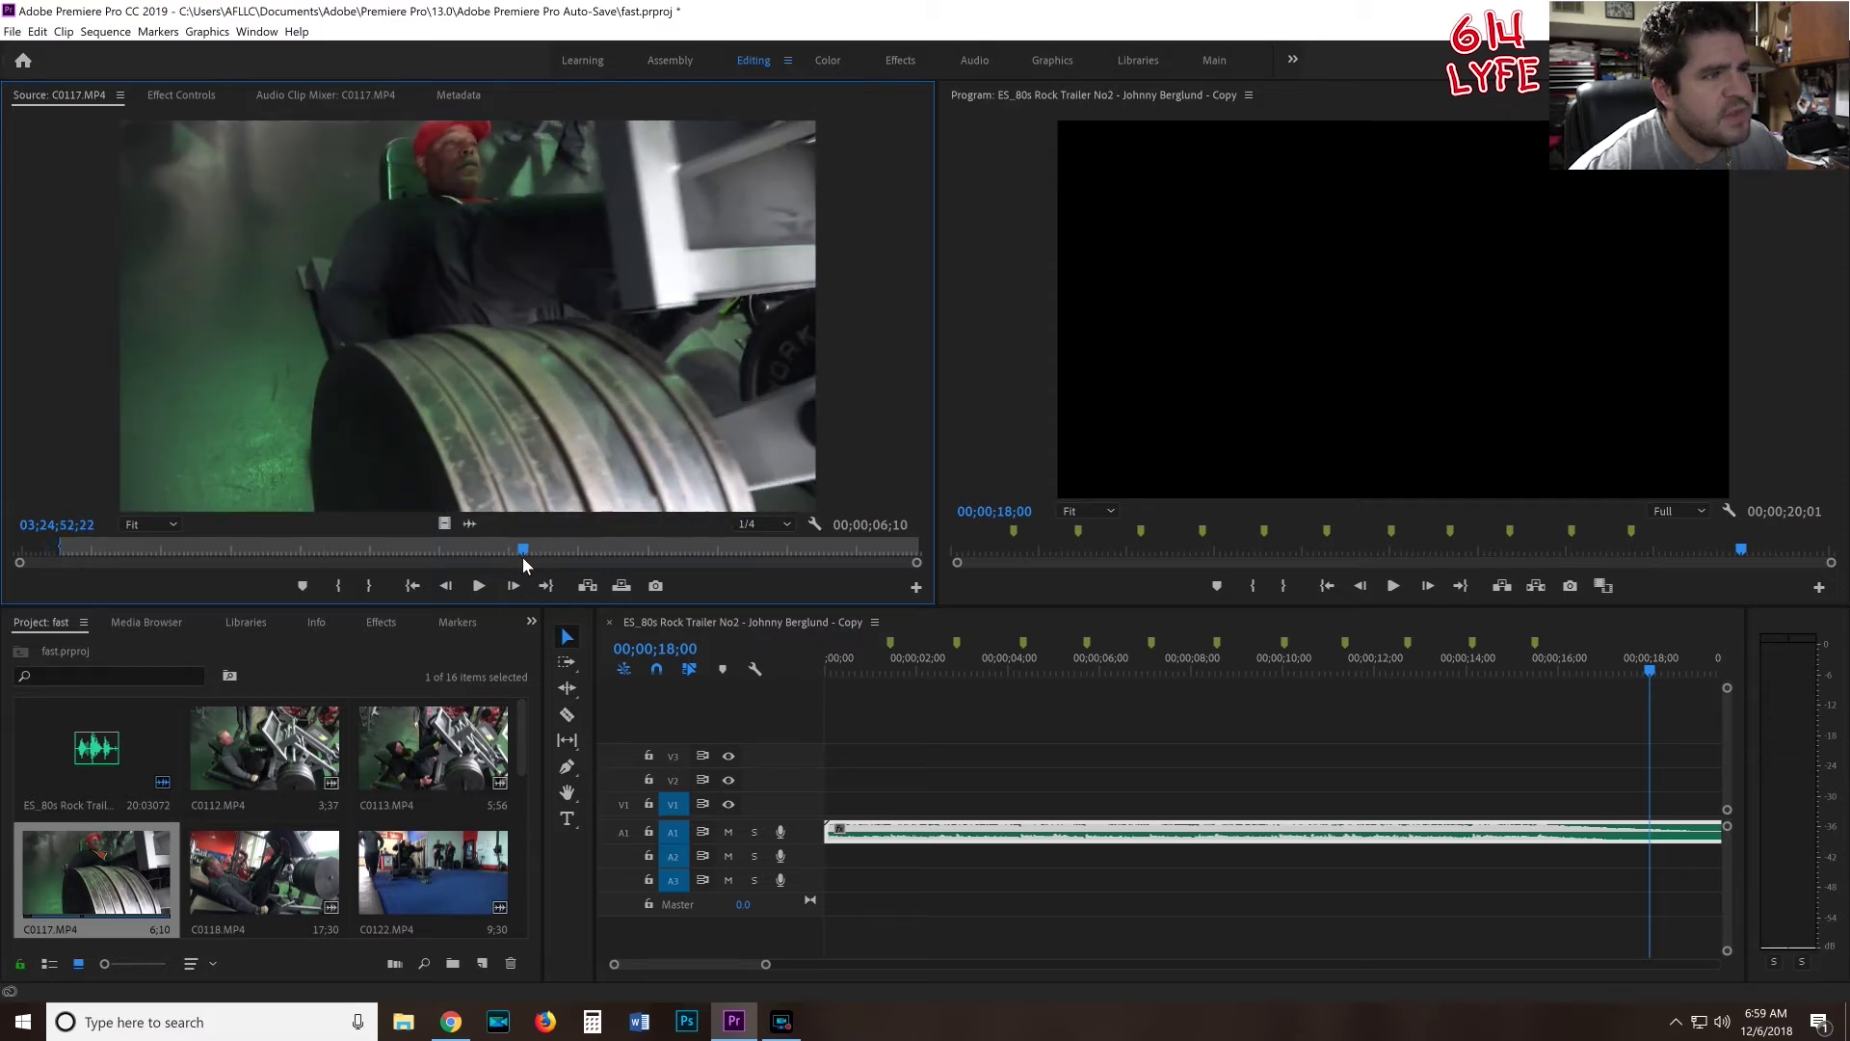
{"action": "key", "text": "o"}
{"action": "scroll", "coordinate": [256, 883], "scroll_direction": "down", "scroll_amount": 5}
{"action": "double_click", "coordinate": [434, 867]}
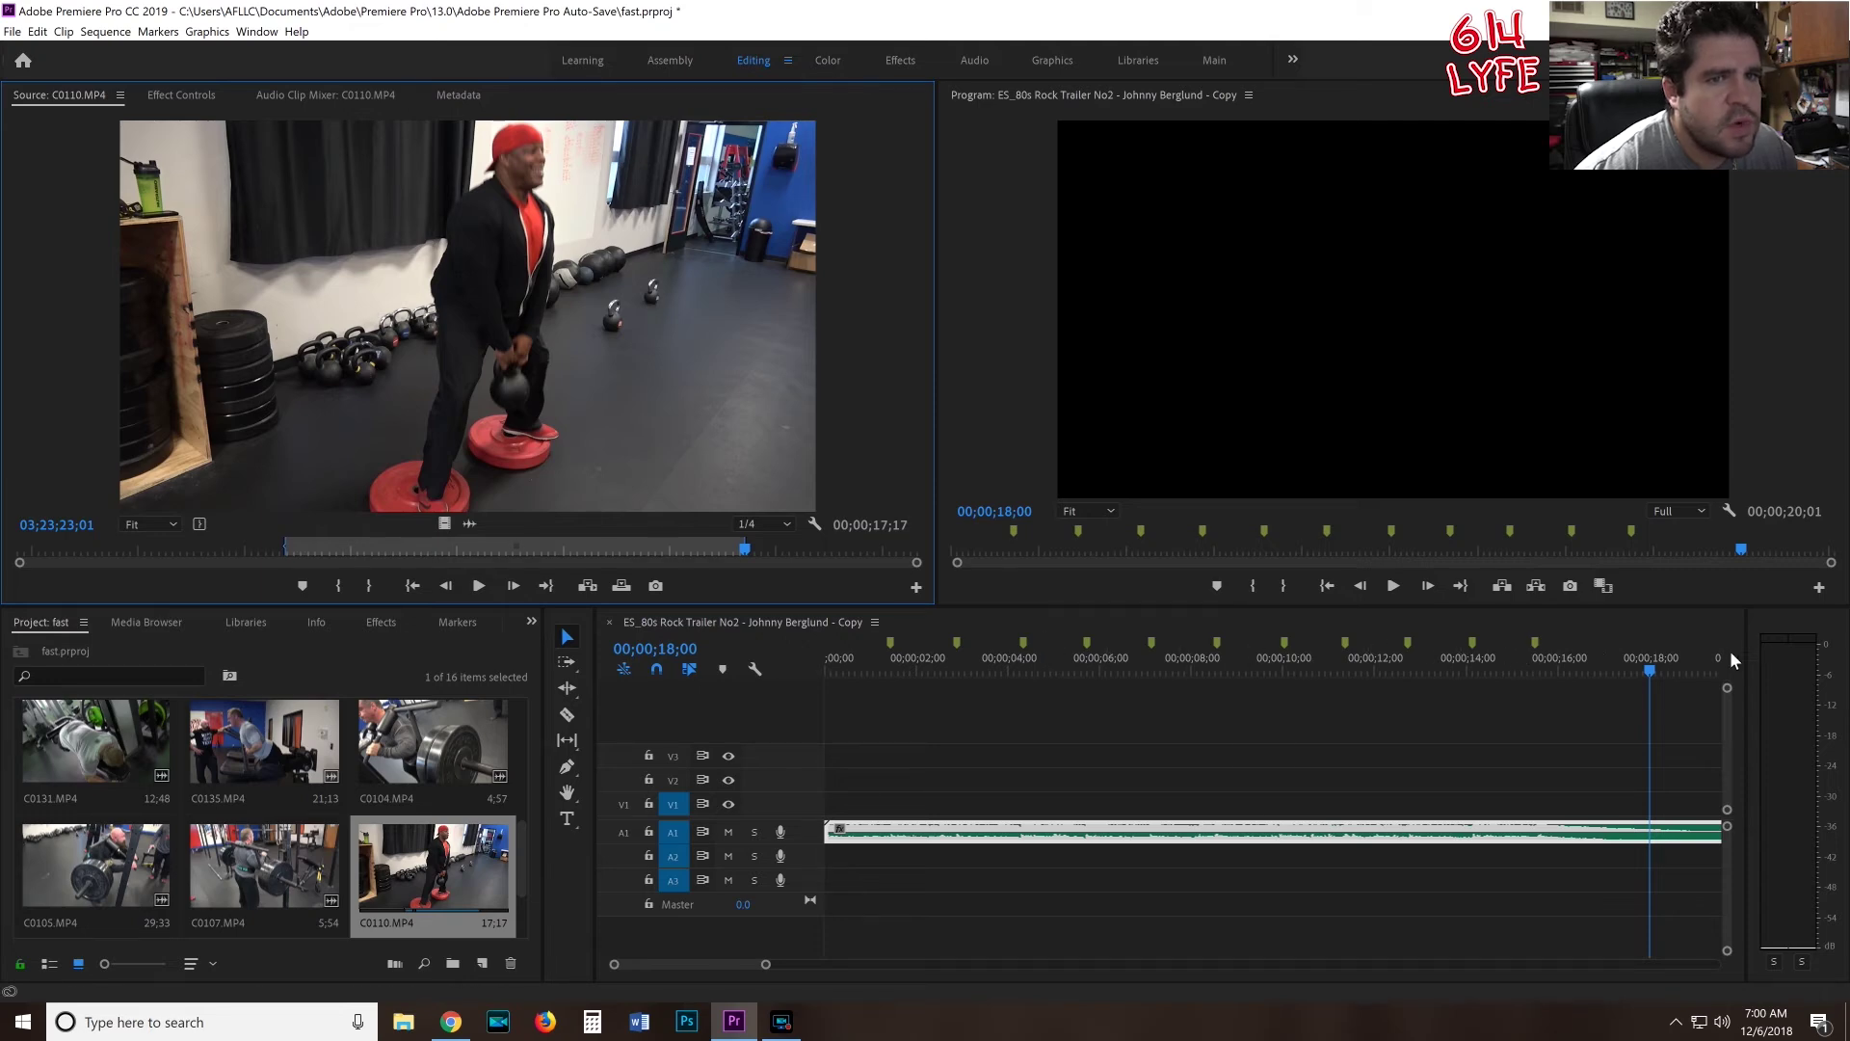
- Select C0112 first, then add C0113, C0122, C0118 and C0117 to the selection in order
{"action": "scroll", "coordinate": [331, 837], "scroll_direction": "up", "scroll_amount": 3}
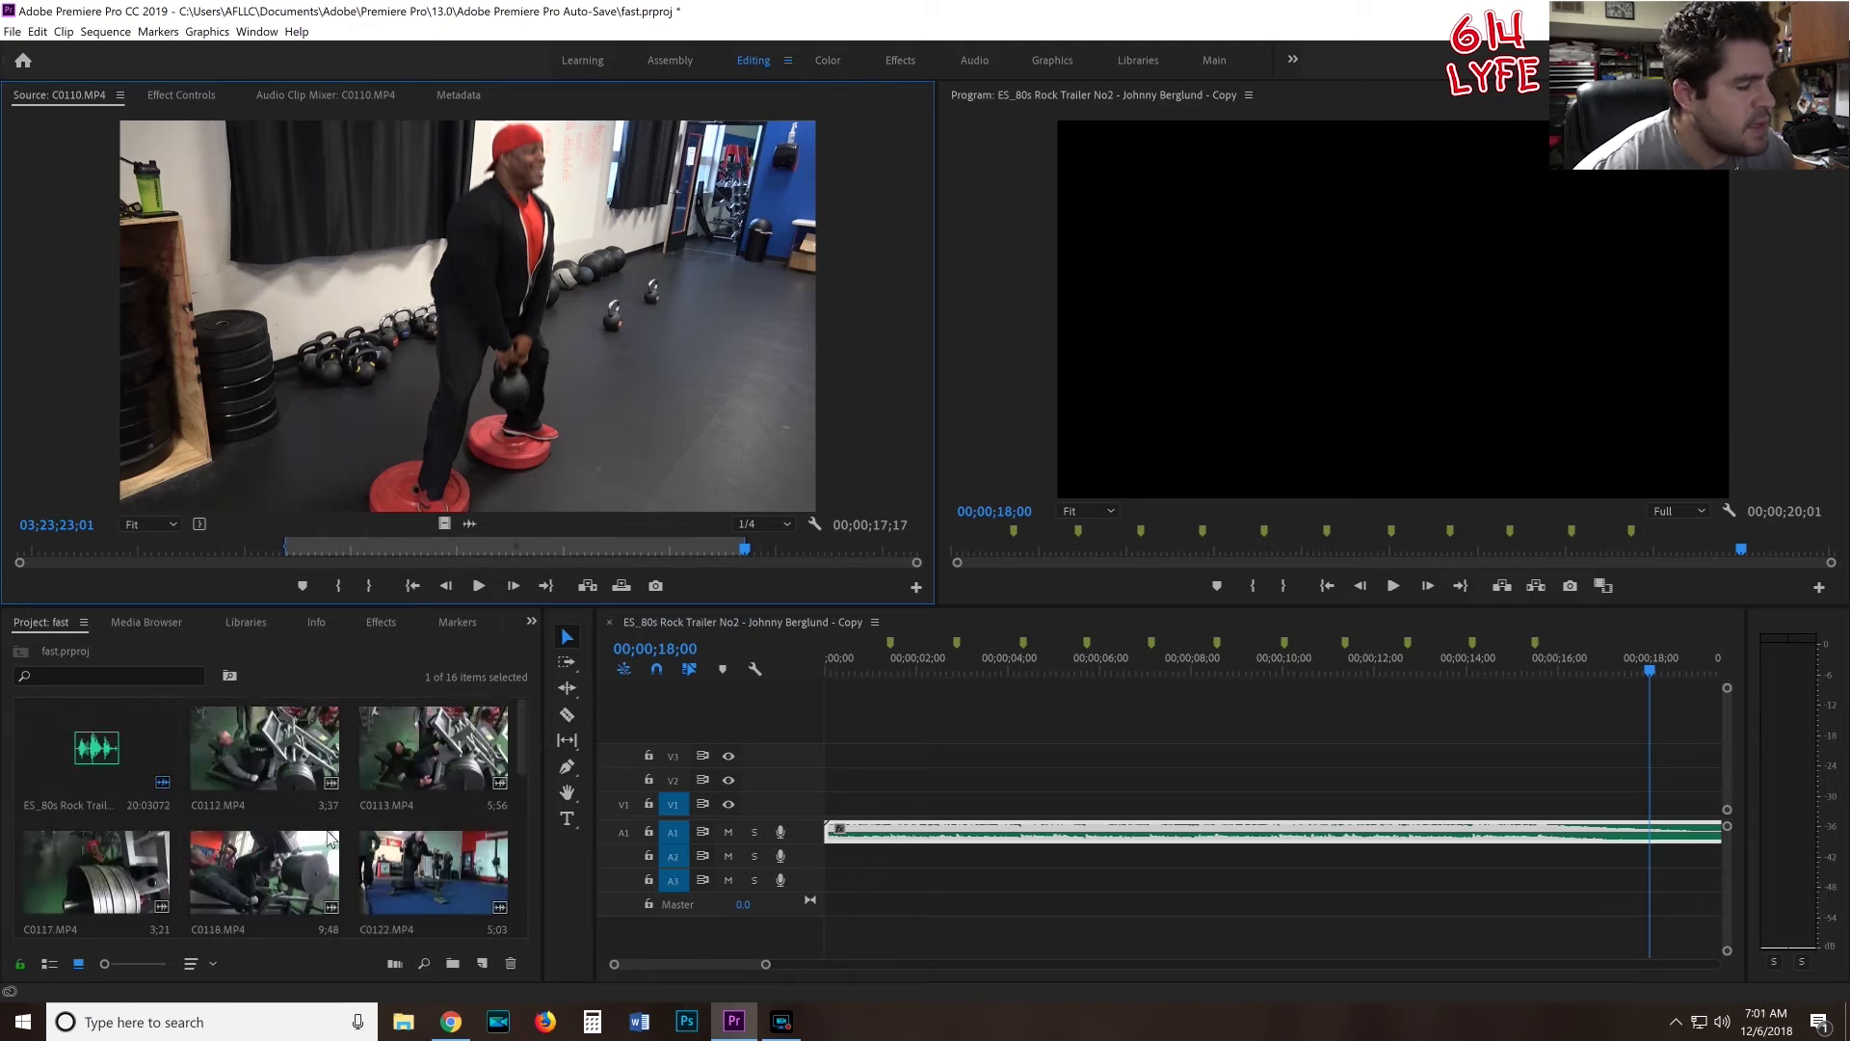
{"action": "left_click", "coordinate": [267, 759], "text": "ctrl"}
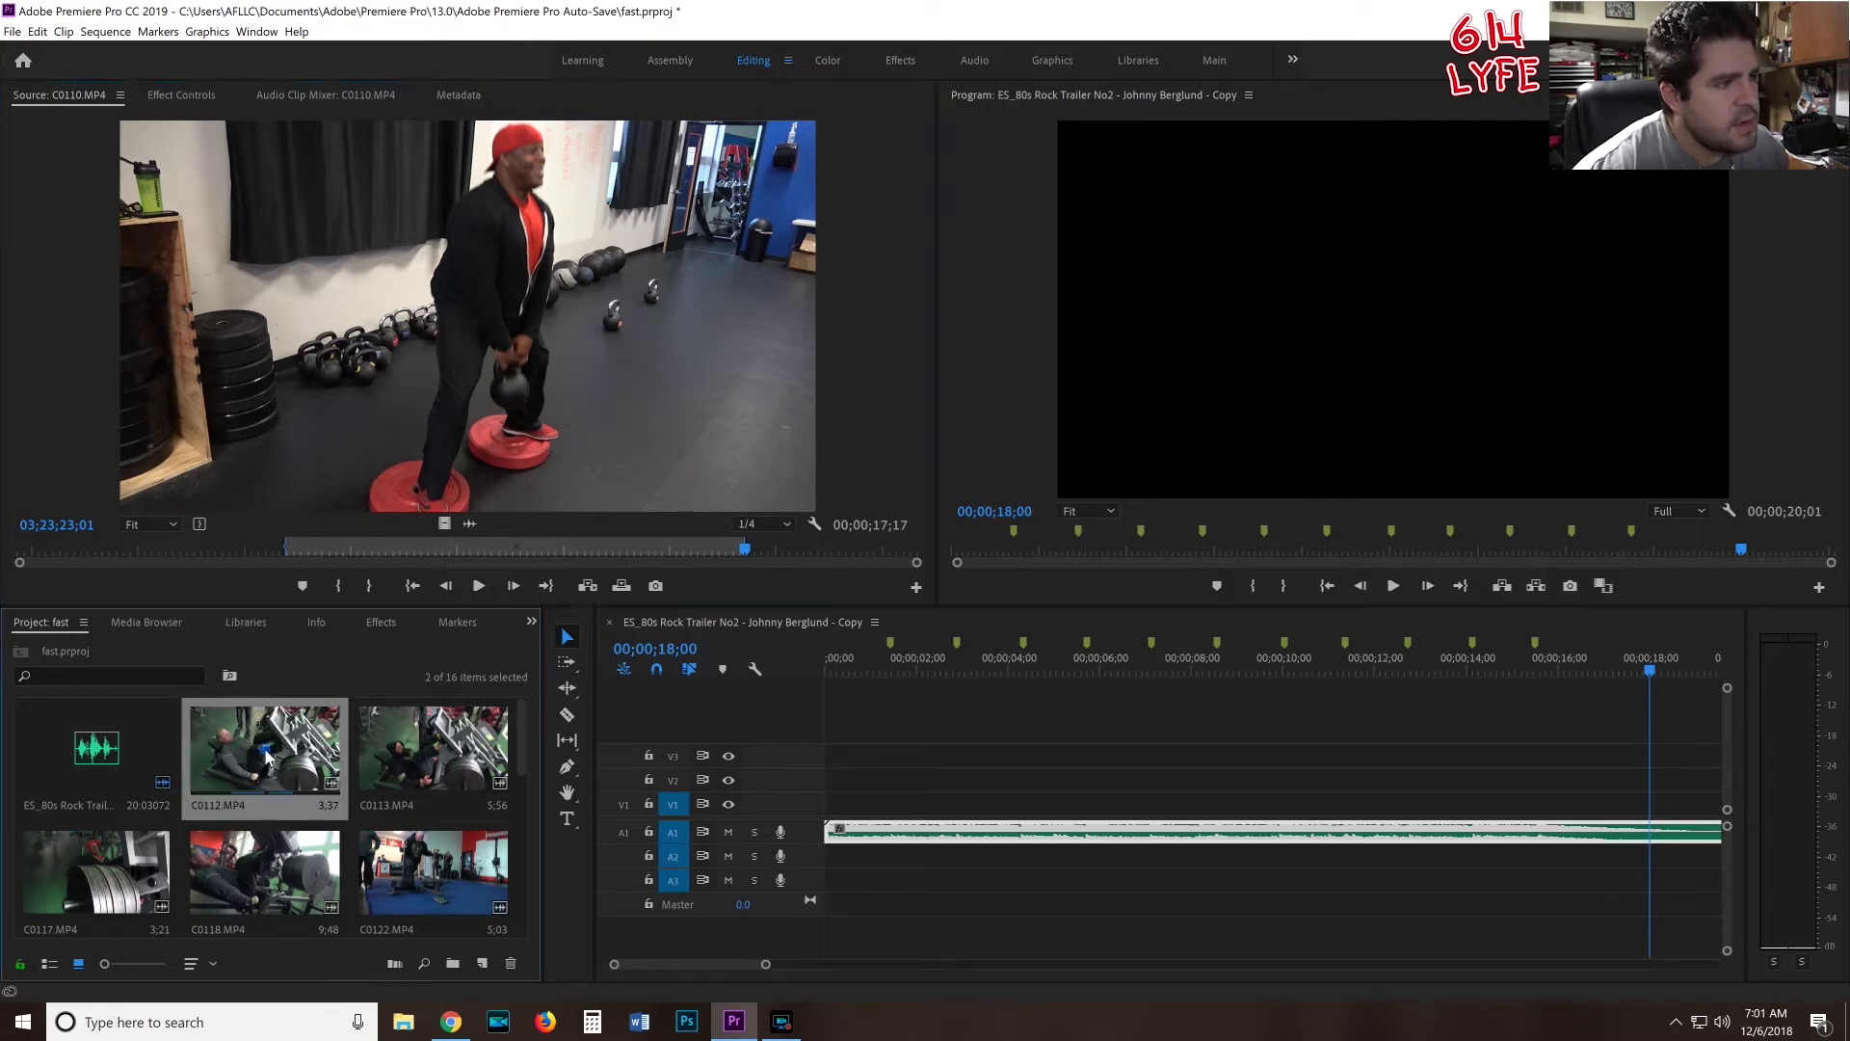
{"action": "left_click", "coordinate": [424, 749], "text": "ctrl"}
{"action": "left_click", "coordinate": [451, 869], "text": "ctrl"}
{"action": "left_click", "coordinate": [237, 848], "text": "ctrl"}
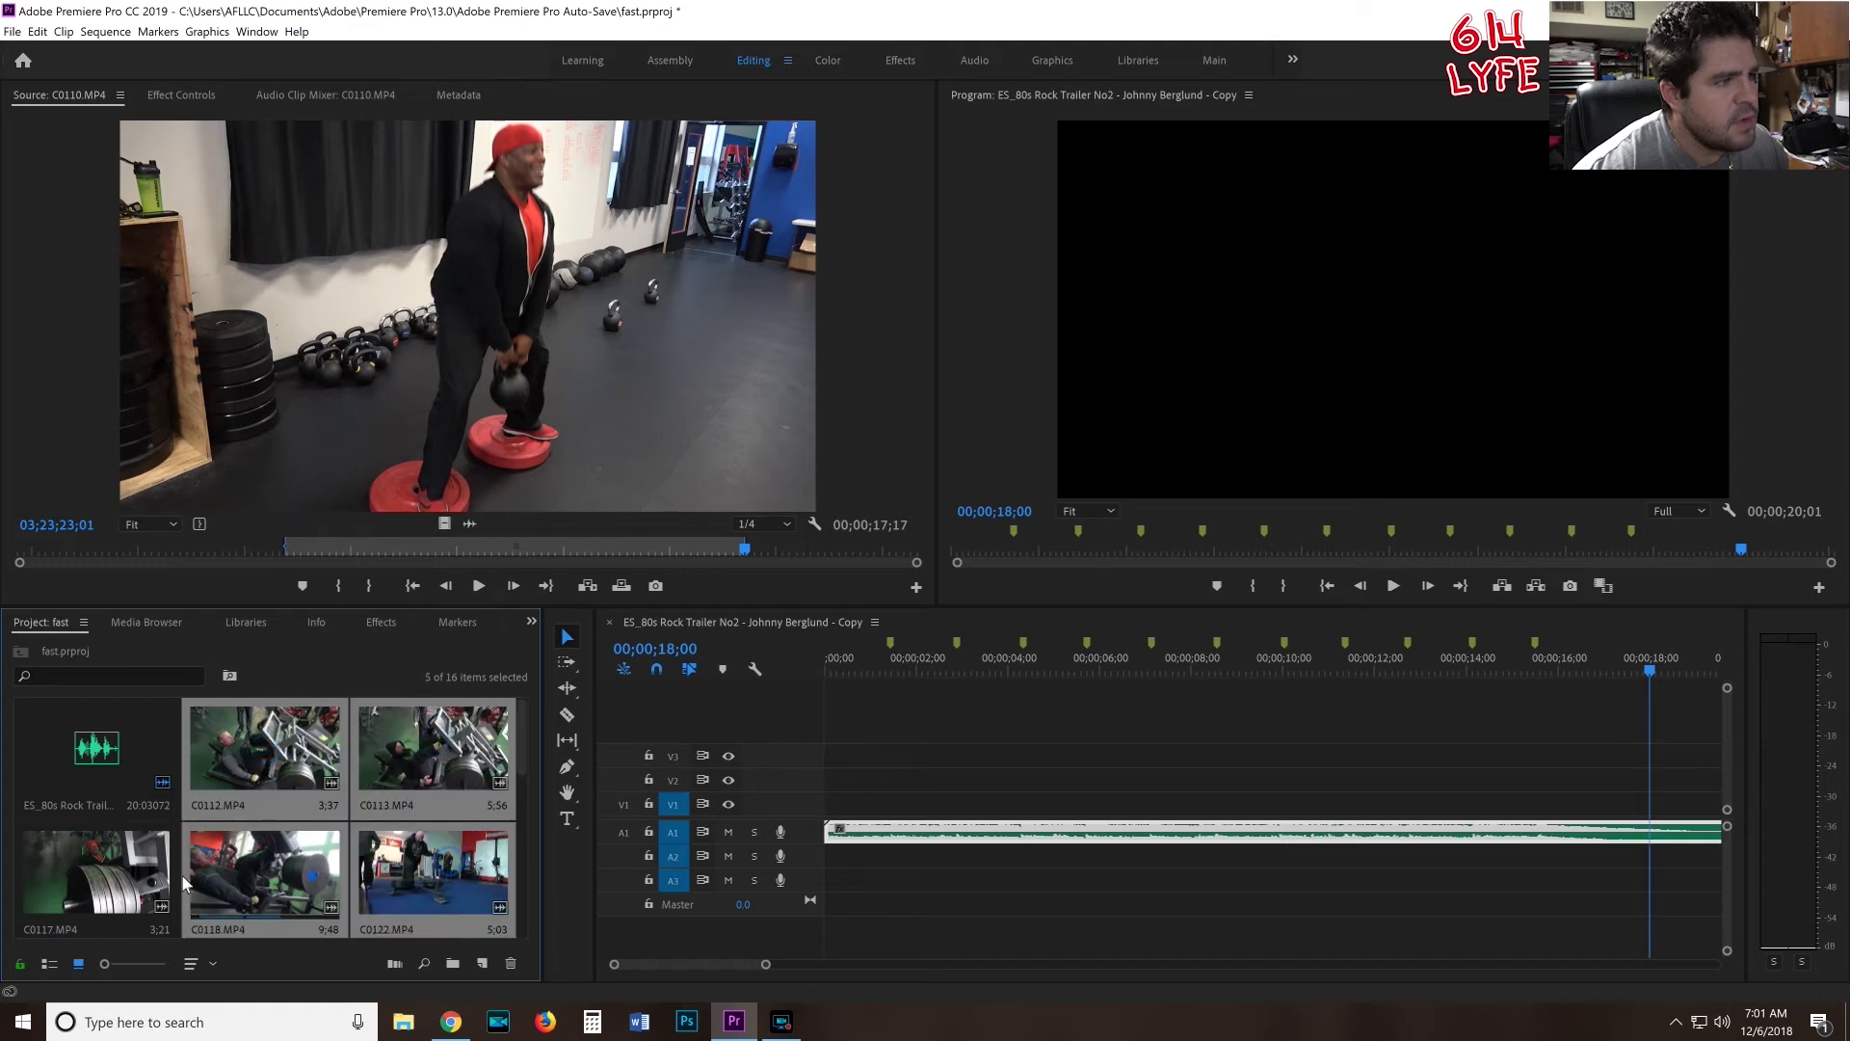
{"action": "left_click", "coordinate": [155, 872], "text": "ctrl"}
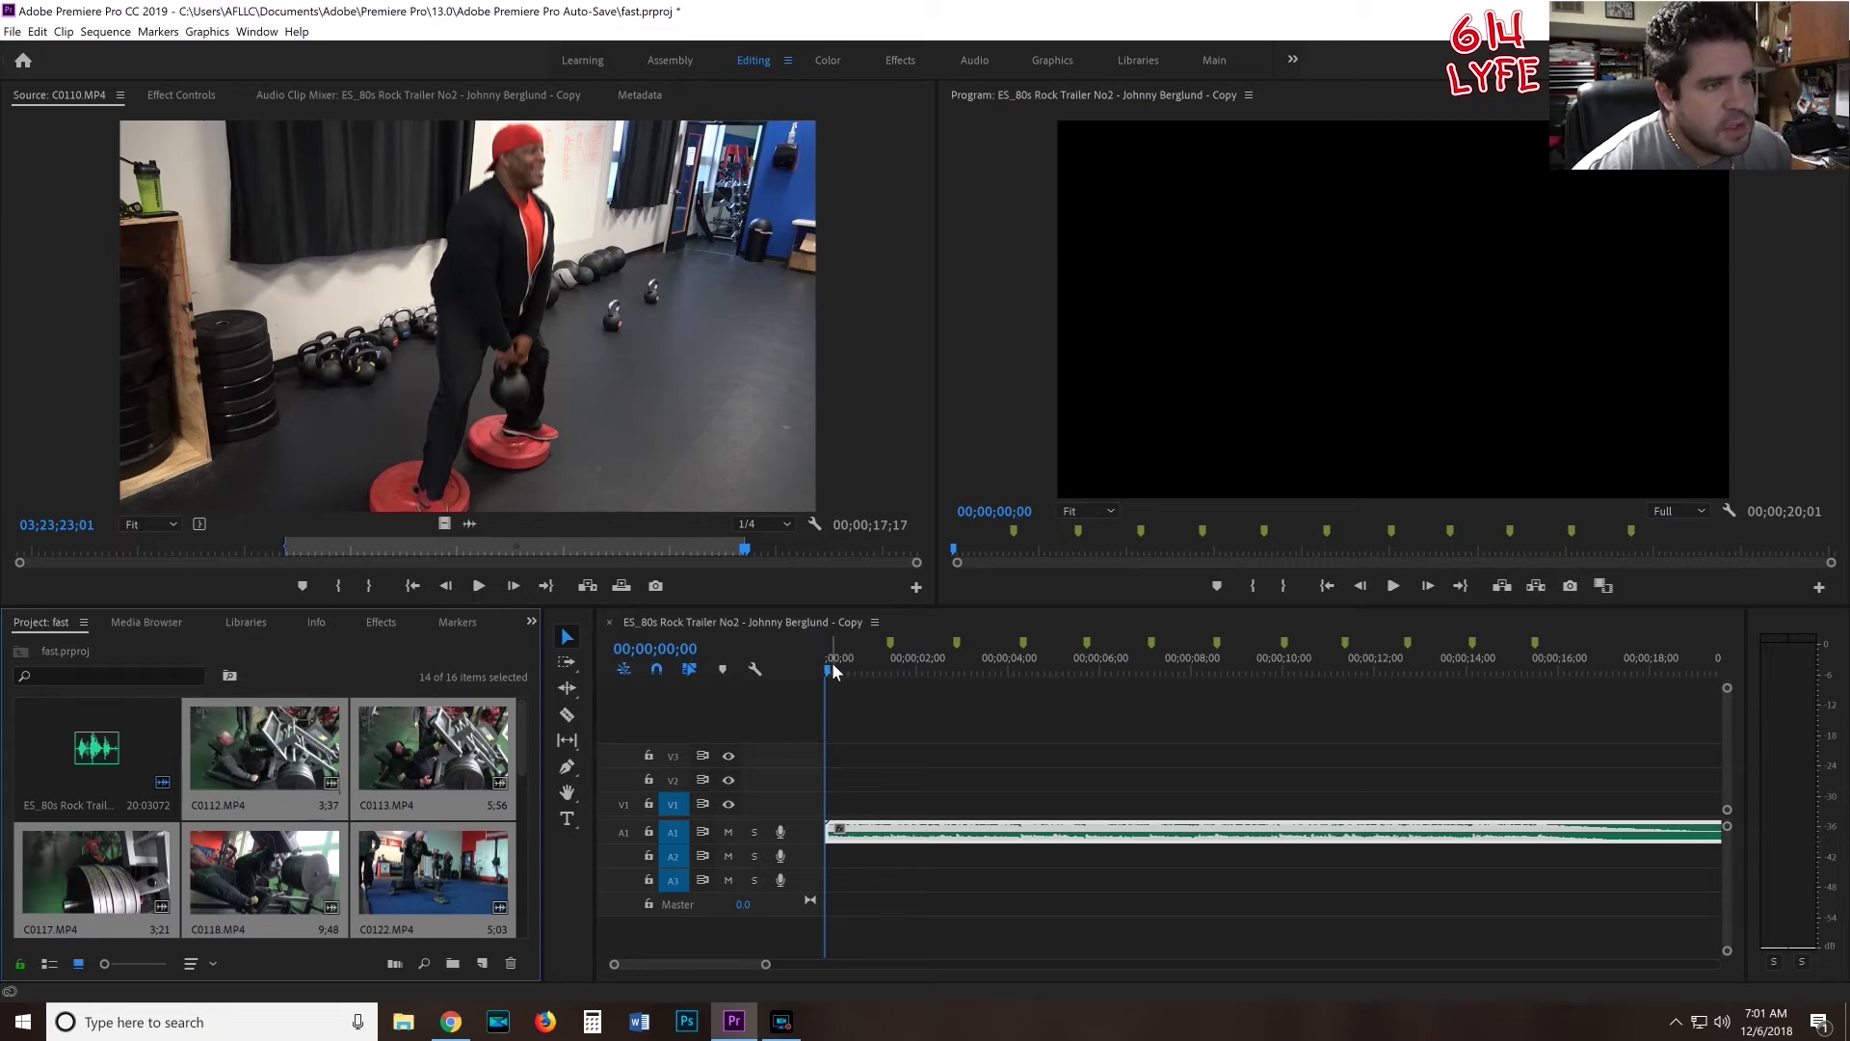
- Automate the selected clips to the sequence at unnumbered markers, overwrite edit, ignoring their audio
{"action": "left_click", "coordinate": [63, 32]}
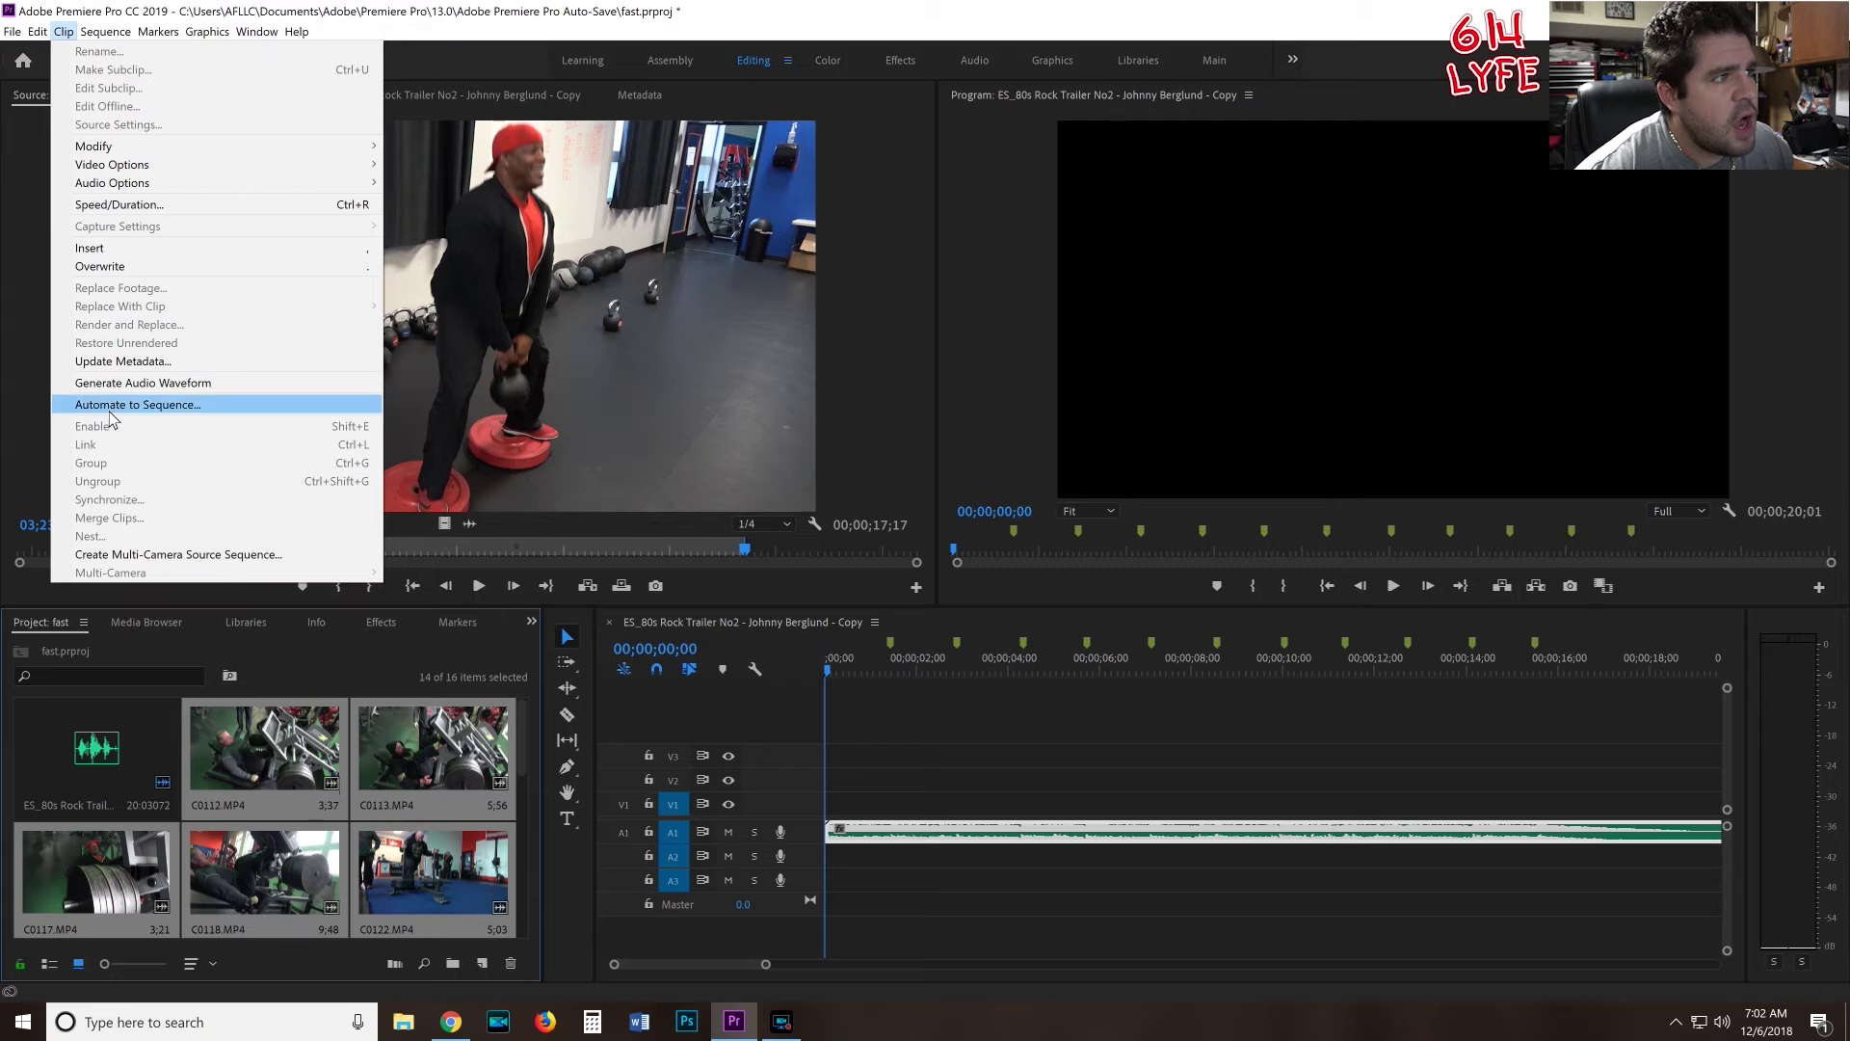
{"action": "left_click", "coordinate": [158, 406]}
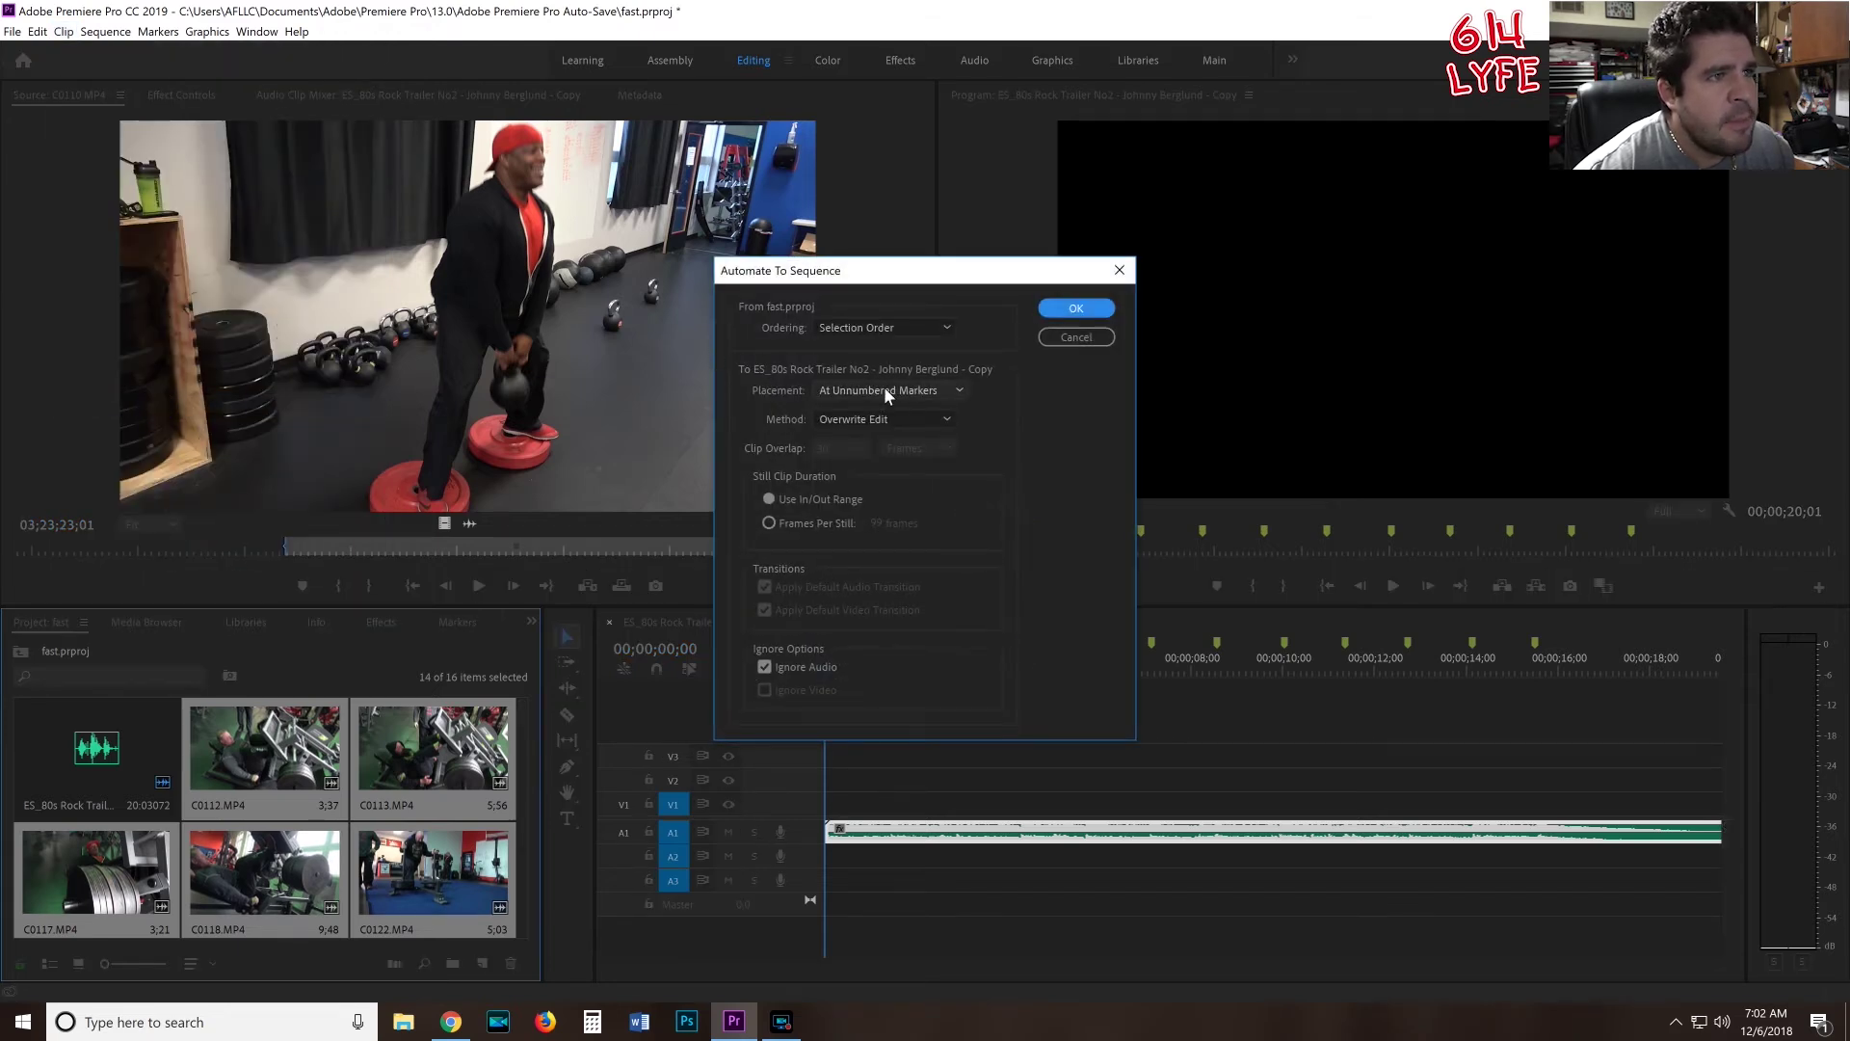
{"action": "left_click", "coordinate": [960, 390]}
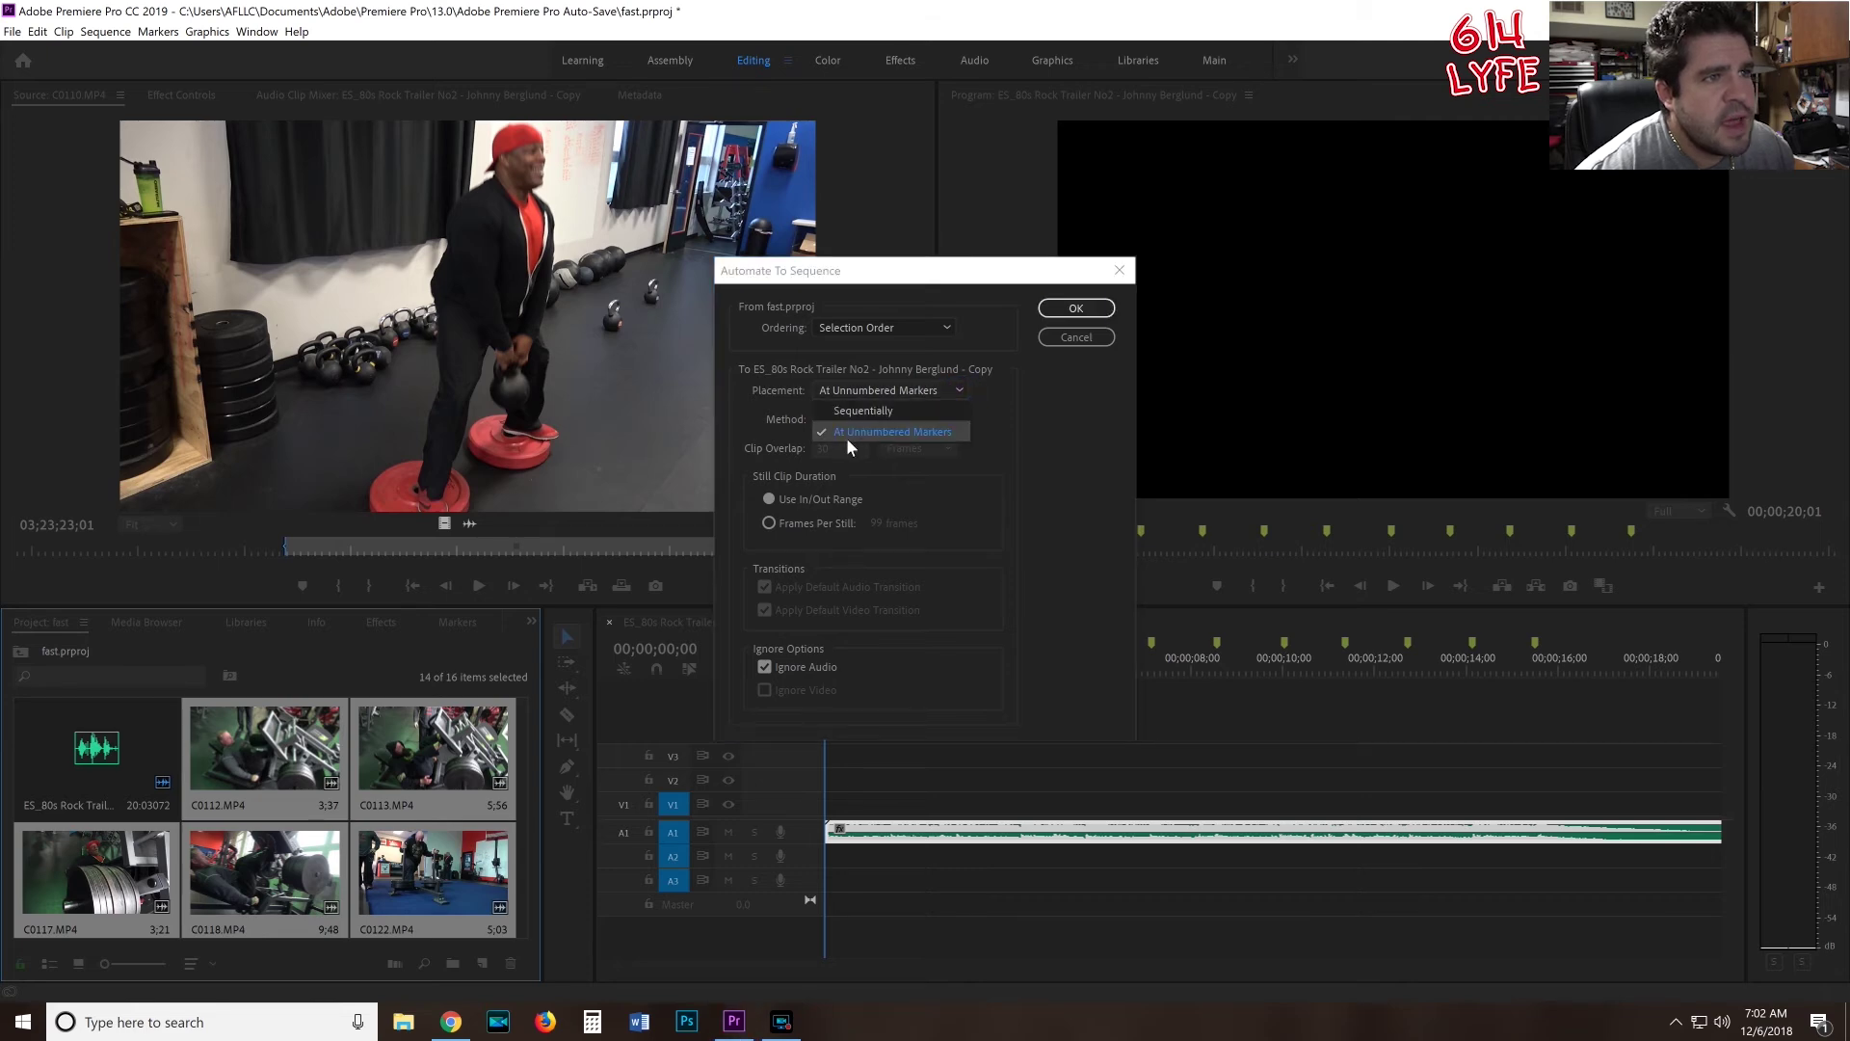
{"action": "left_click", "coordinate": [887, 430]}
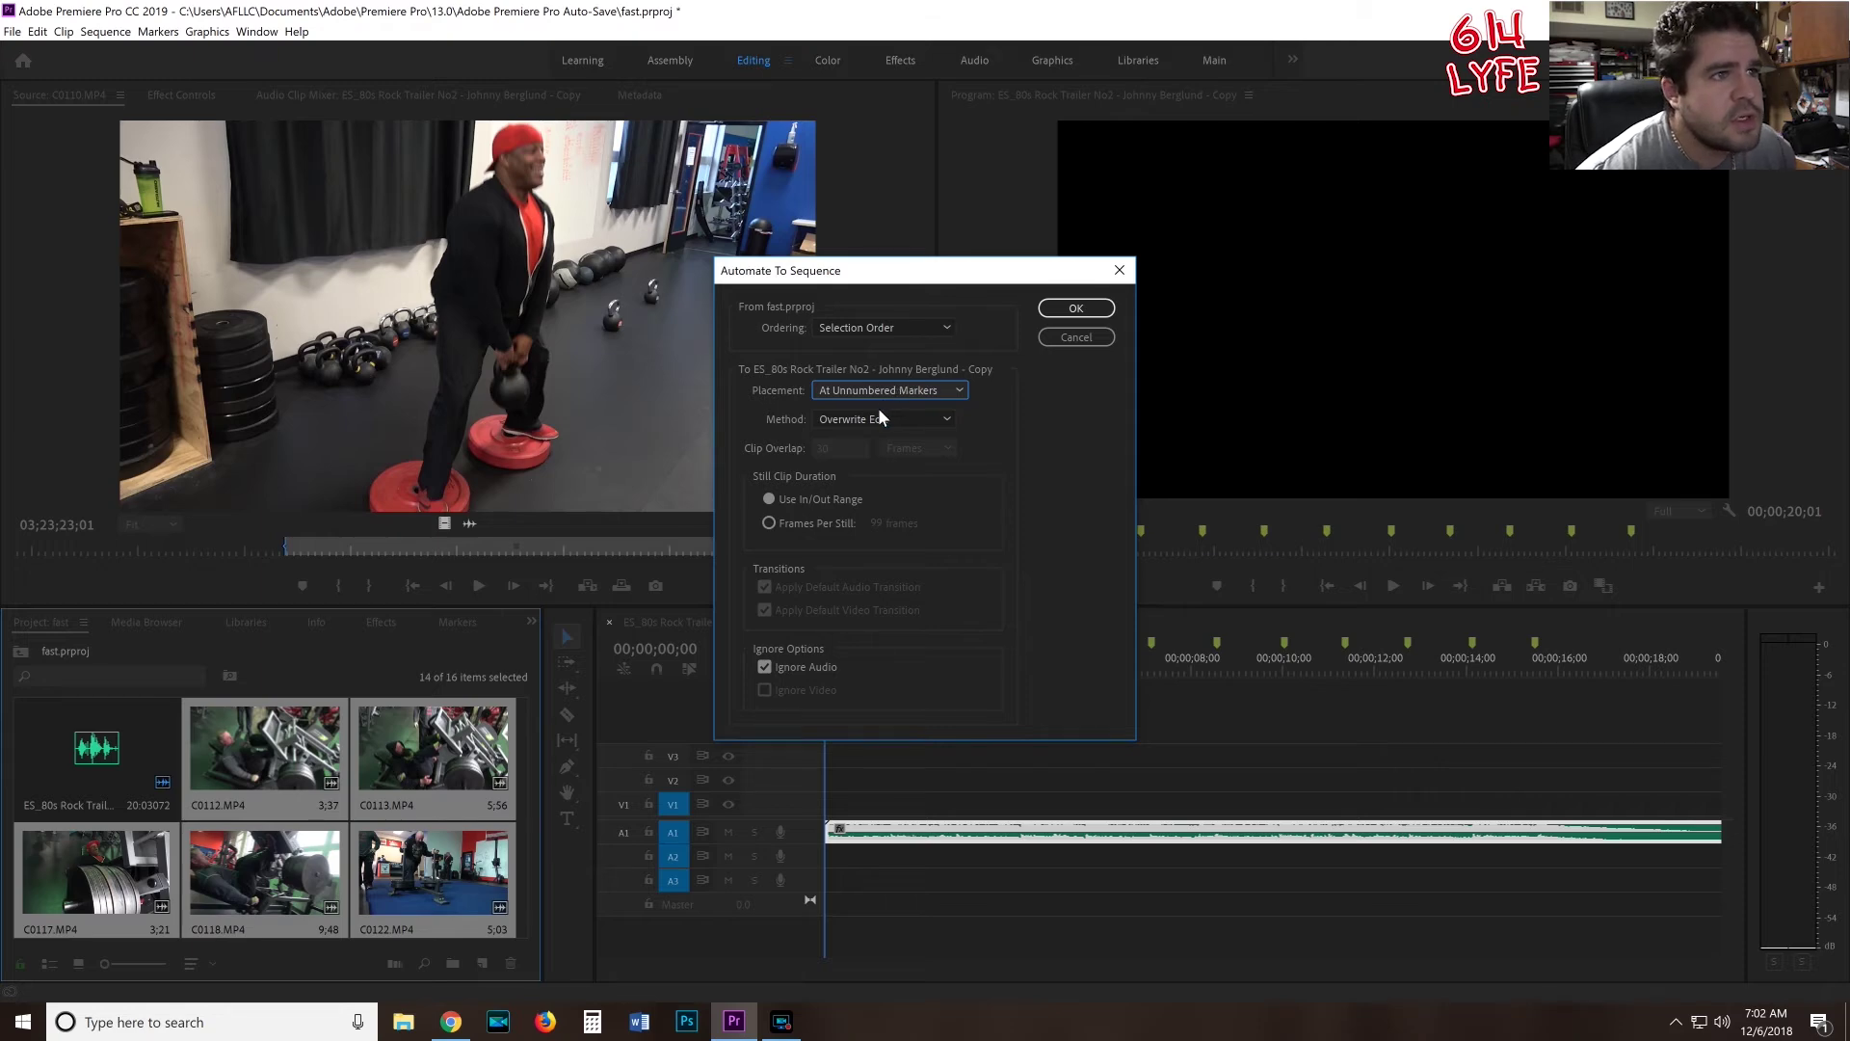
{"action": "left_click", "coordinate": [774, 670]}
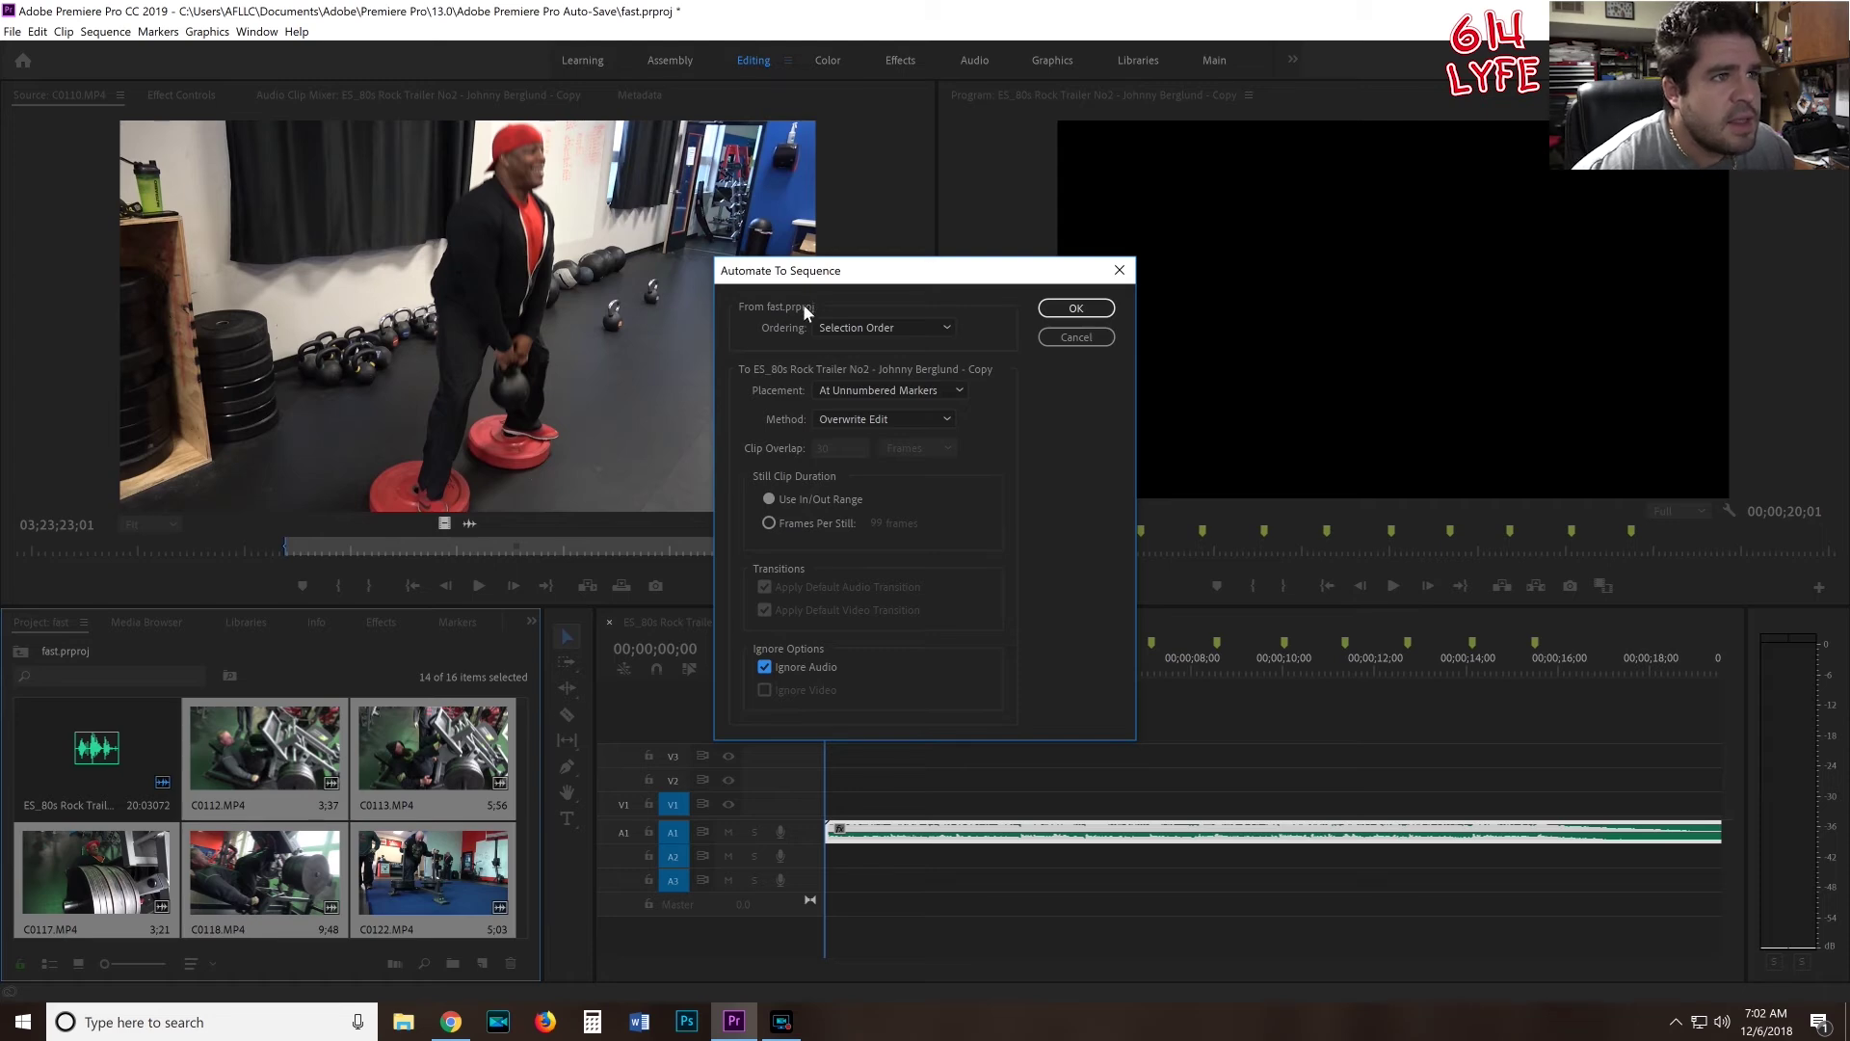
{"action": "left_click", "coordinate": [1041, 309]}
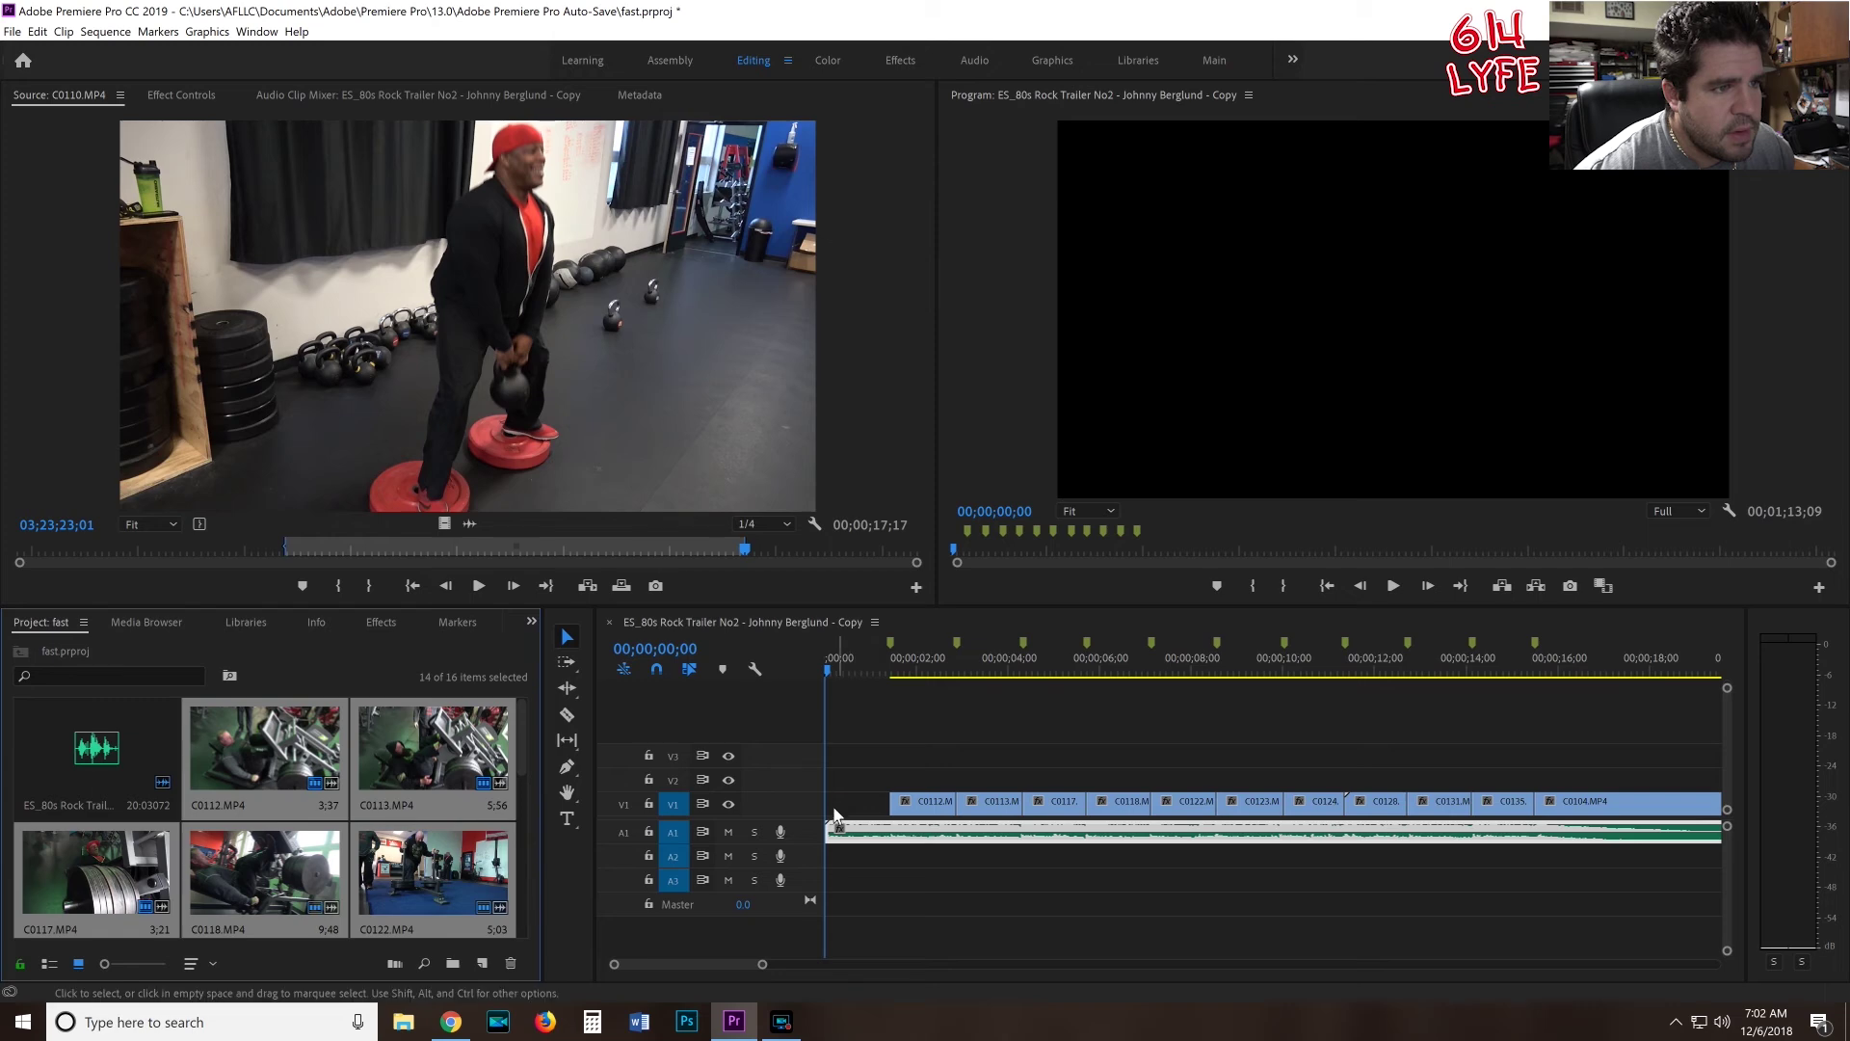
- Drag the song's start on A1 right to line up with the first workout clip on V1
{"action": "left_click_drag", "start_coordinate": [857, 837], "coordinate": [889, 834]}
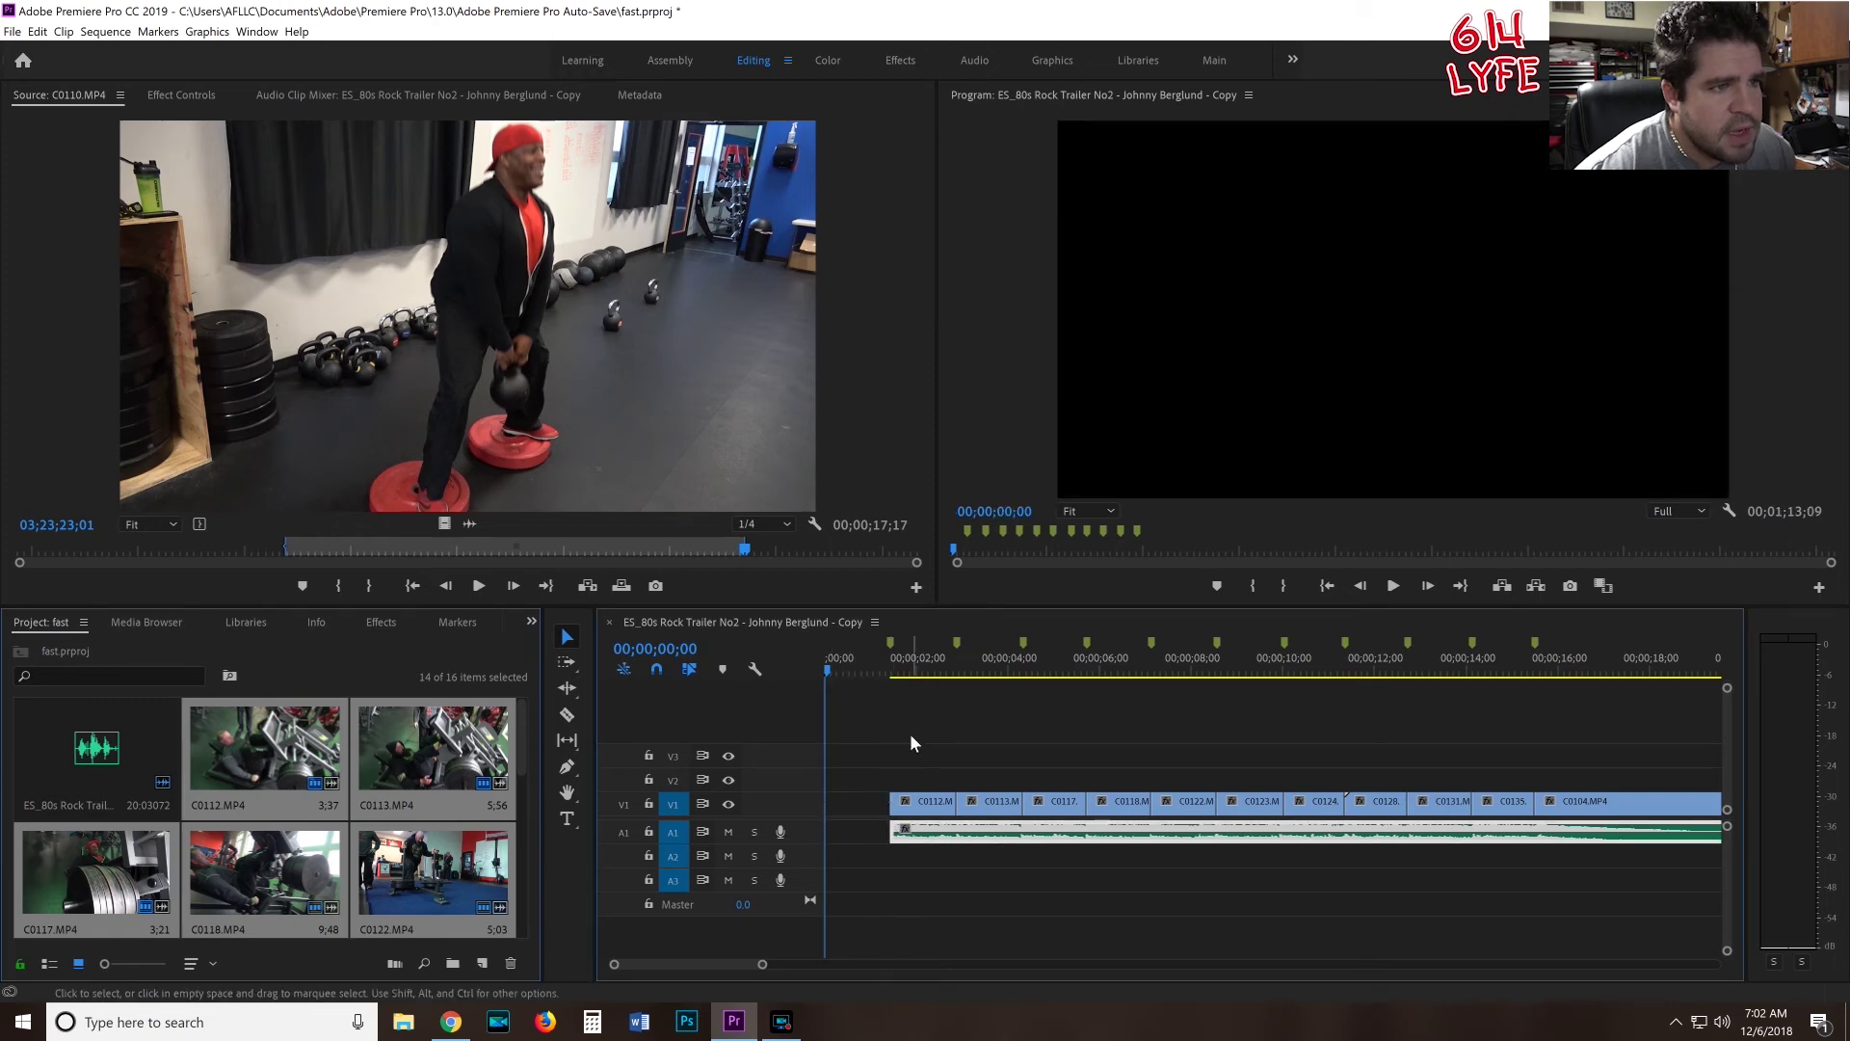